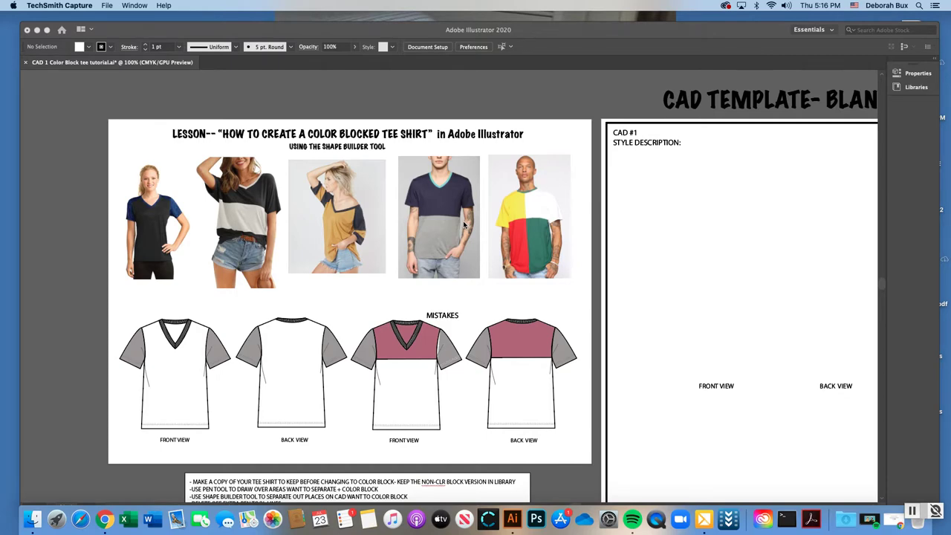
Examine the reference photos of color-blocked tees on the color blocking lesson artboard
click(212, 105)
click(57, 278)
click(334, 244)
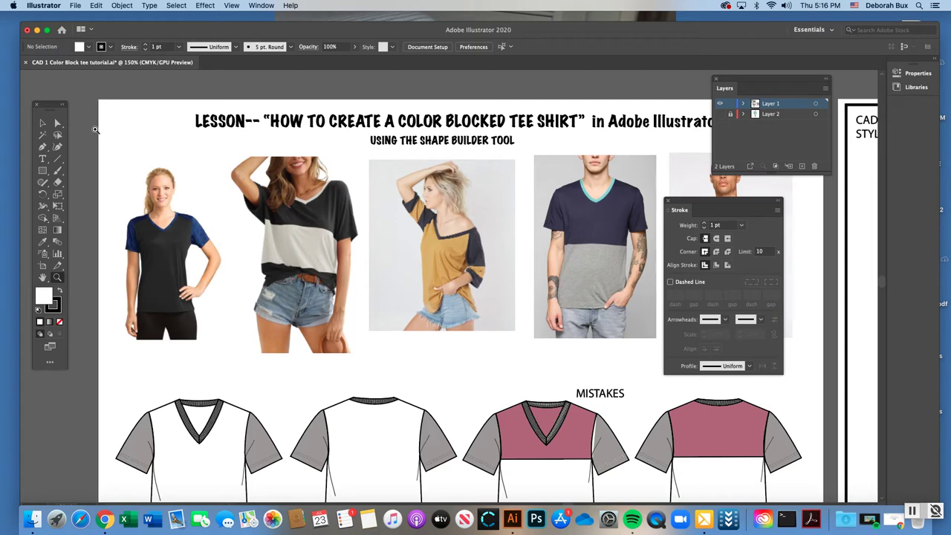
click(58, 123)
scroll(385, 239, right, 5)
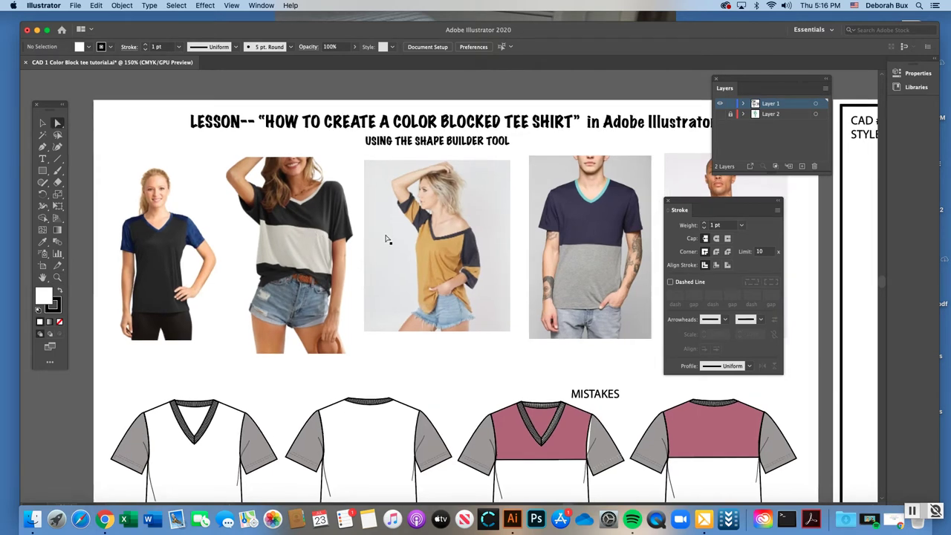
scroll(386, 240, right, 4)
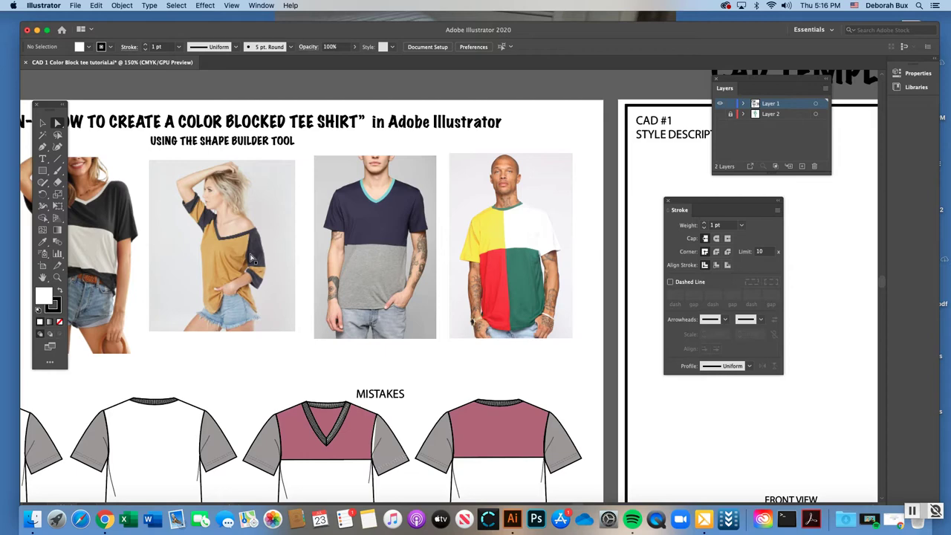
scroll(269, 248, left, 5)
scroll(269, 249, left, 4)
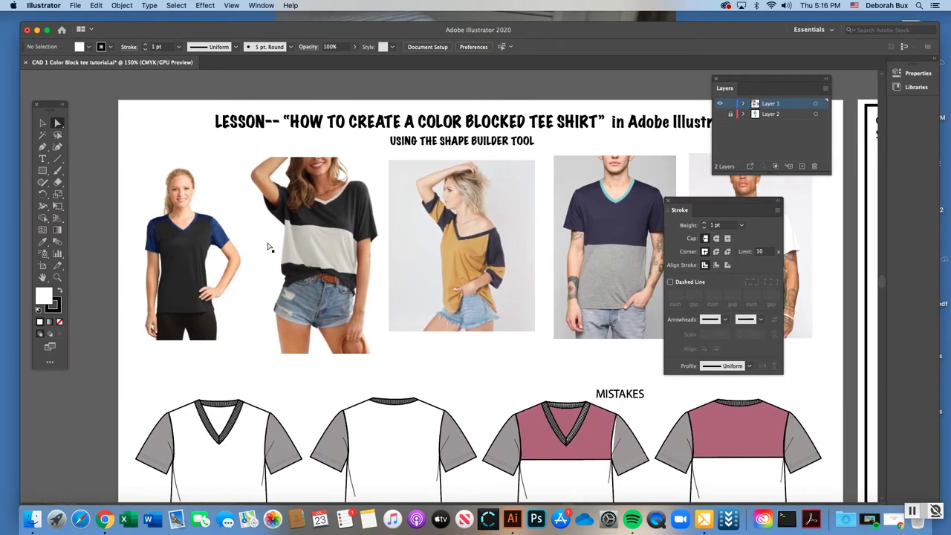
scroll(269, 248, right, 4)
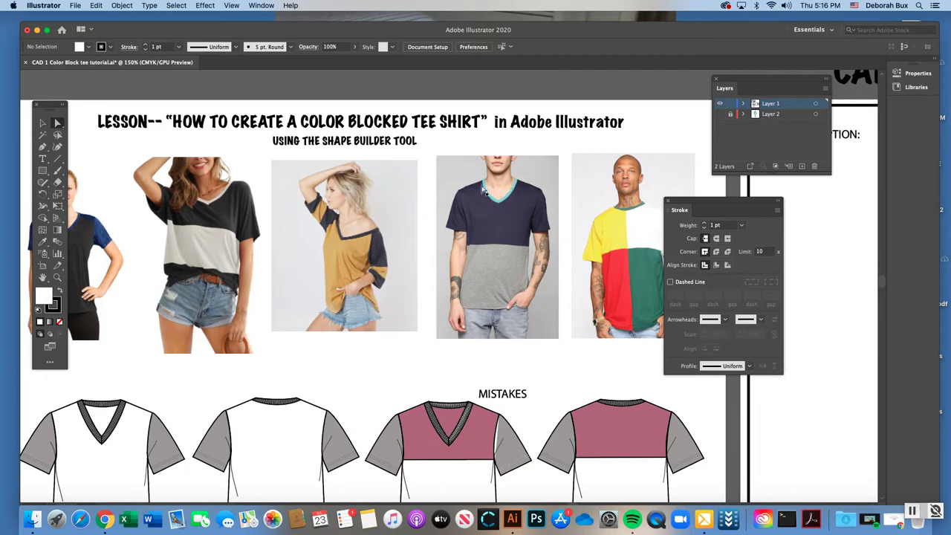
scroll(518, 205, right, 1)
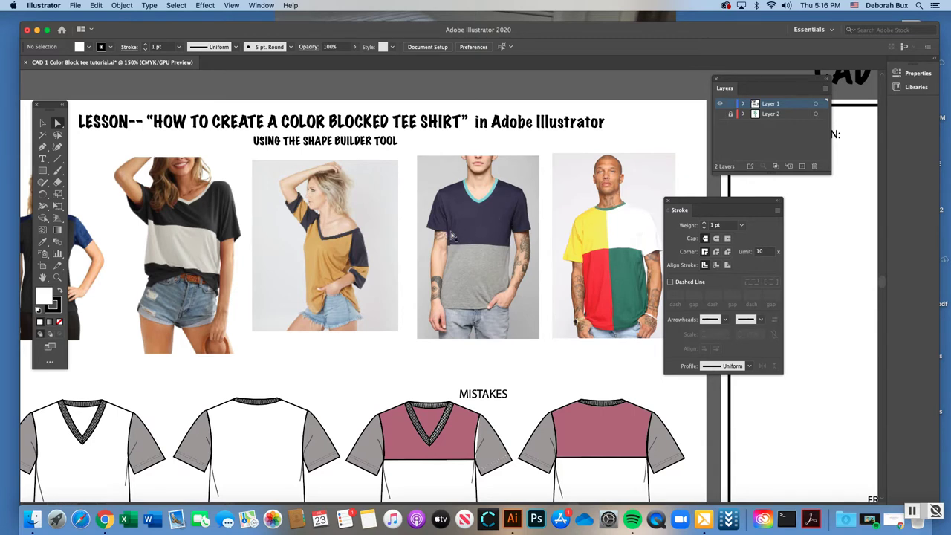
scroll(606, 262, right, 3)
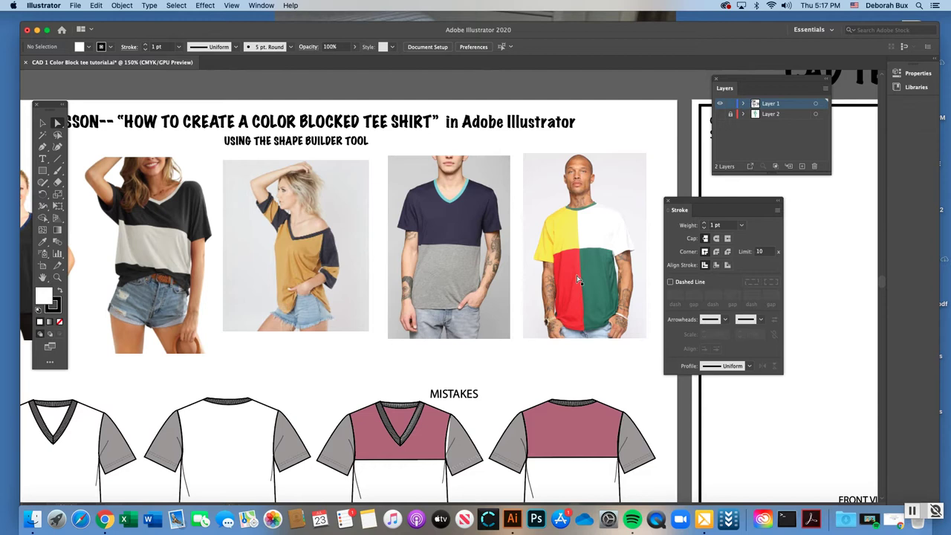
scroll(336, 214, left, 5)
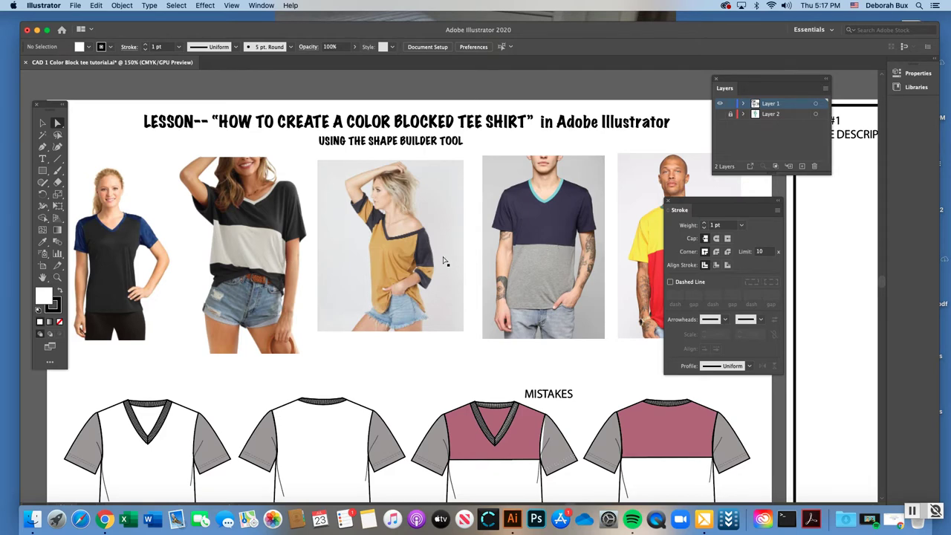
Examine the front and back tee flats below the photos, including the pair marked as mistakes
key(super+minus)
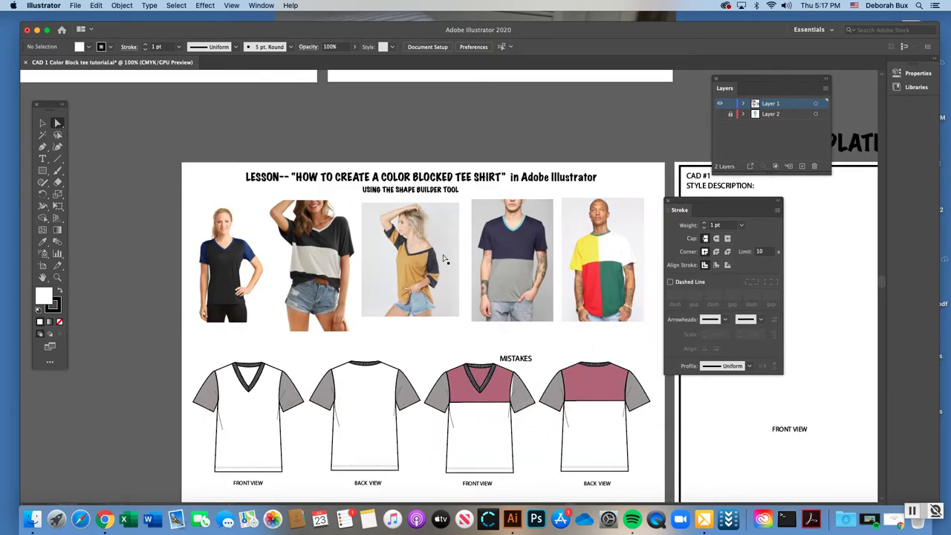
scroll(444, 258, down, 3)
scroll(443, 257, right, 3)
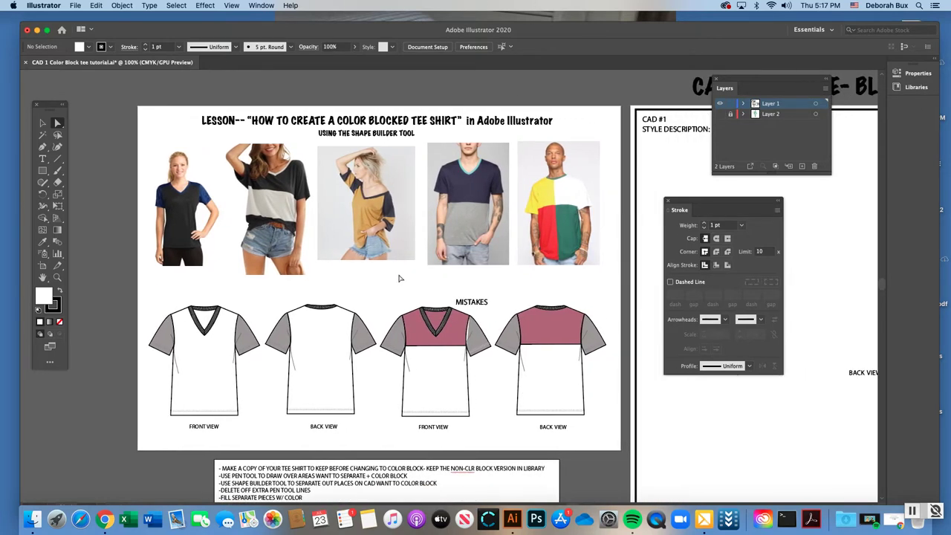
scroll(399, 278, right, 2)
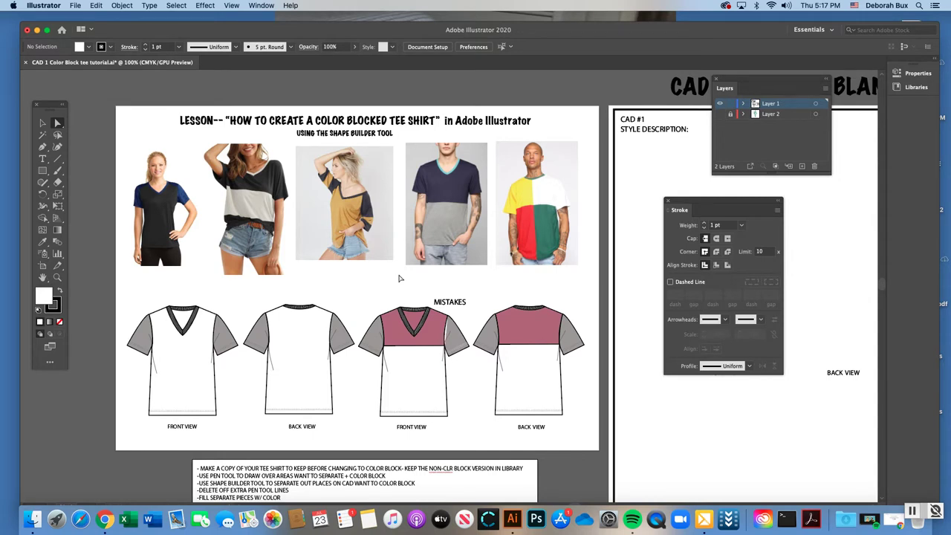
scroll(399, 278, down, 1)
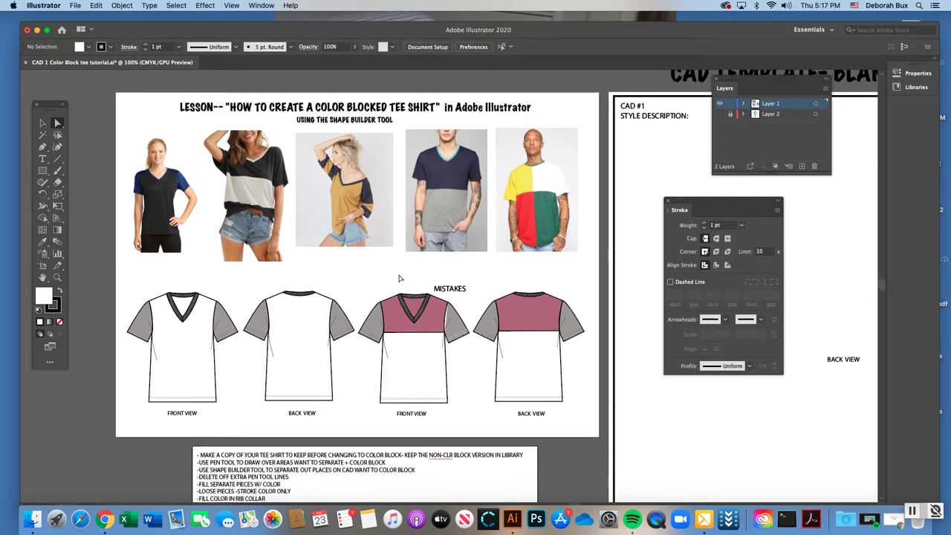
scroll(399, 278, down, 2)
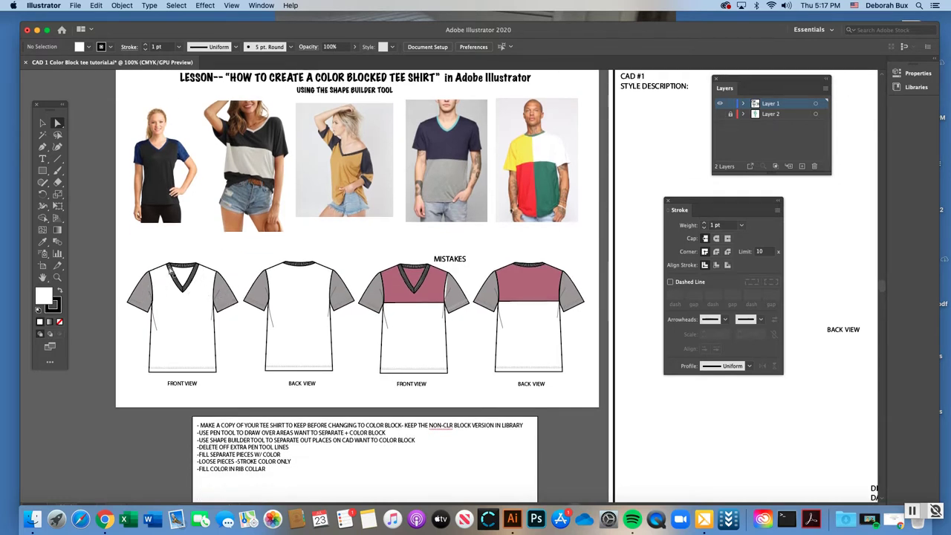
key(z)
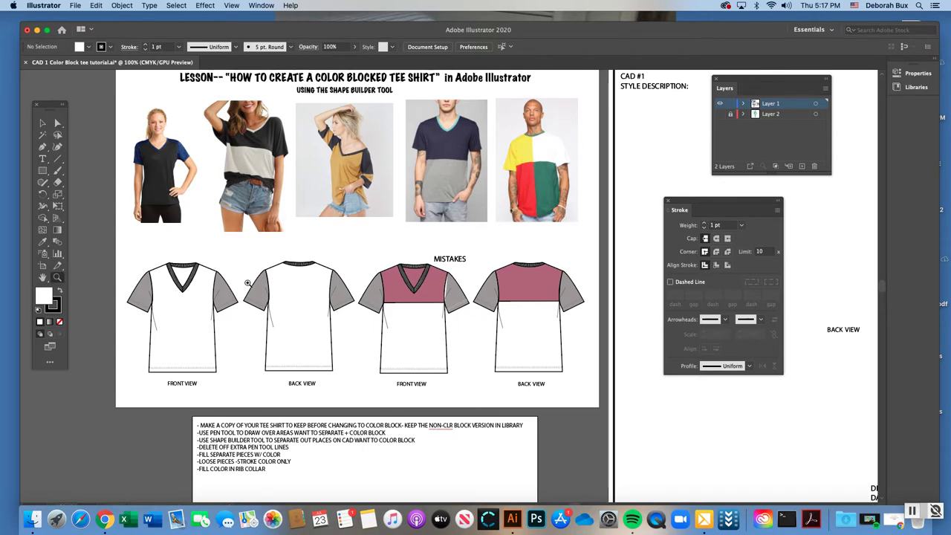
click(250, 286)
click(457, 292)
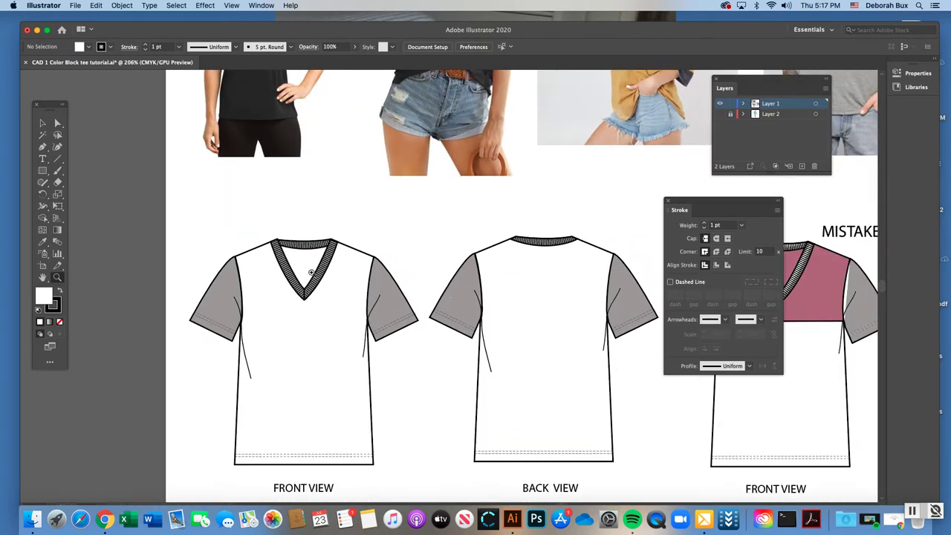
scroll(427, 313, right, 10)
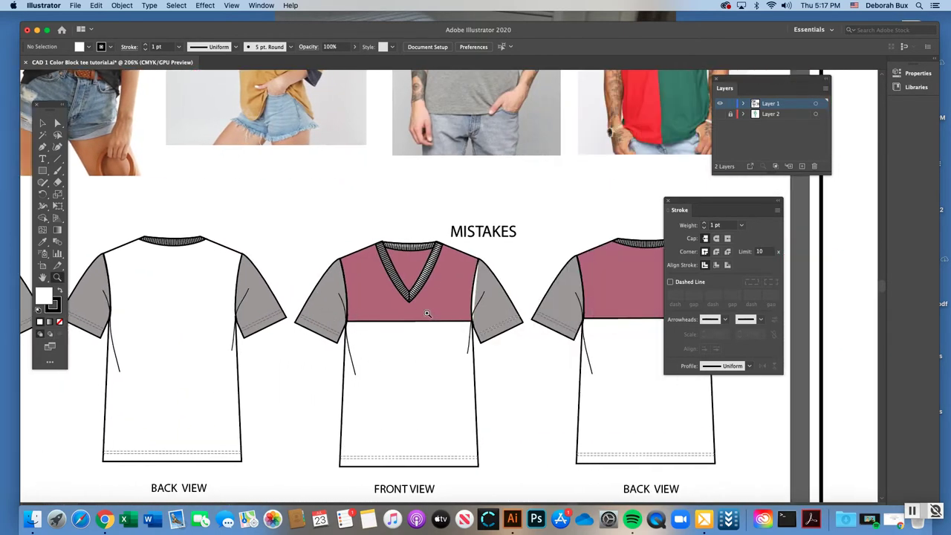
scroll(428, 313, right, 5)
click(58, 122)
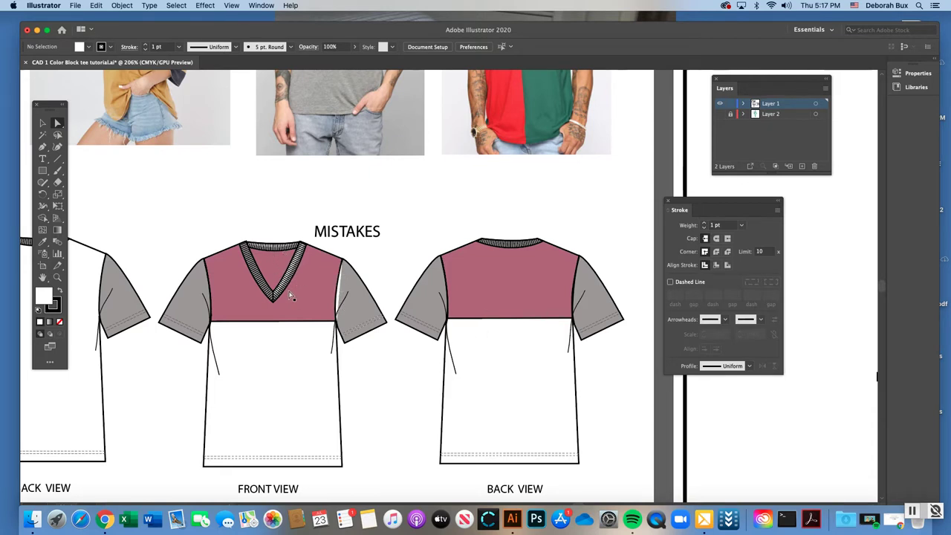
Review the artboard of the V-neck tee lesson with its finished front and back flats
key(super+minus)
key(super+minus)
key(super+minus)
key(super+minus)
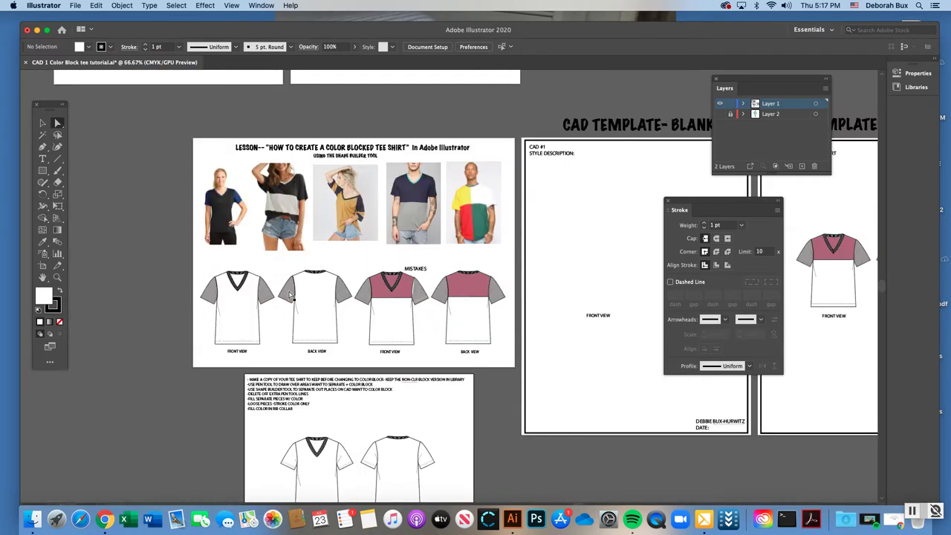
scroll(296, 273, down, 2)
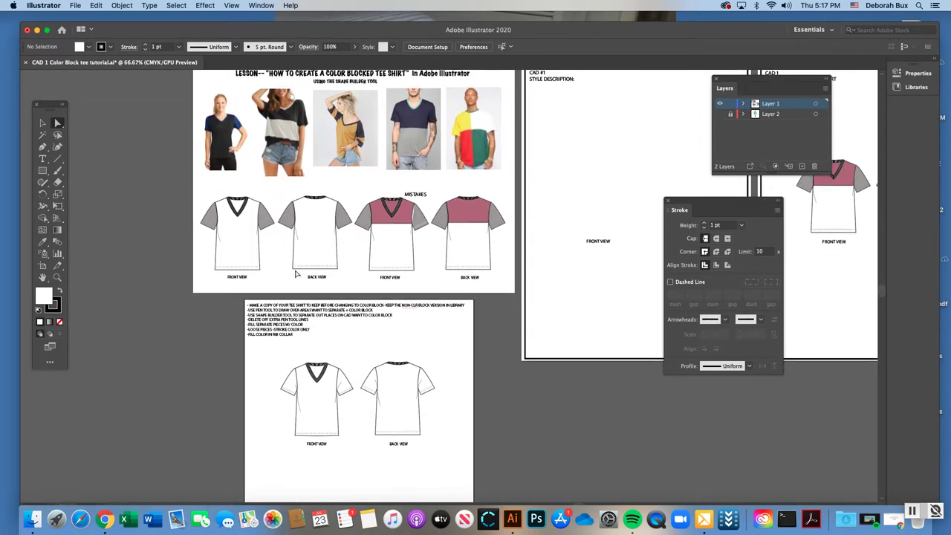
scroll(295, 274, up, 10)
scroll(296, 274, up, 4)
scroll(296, 273, down, 2)
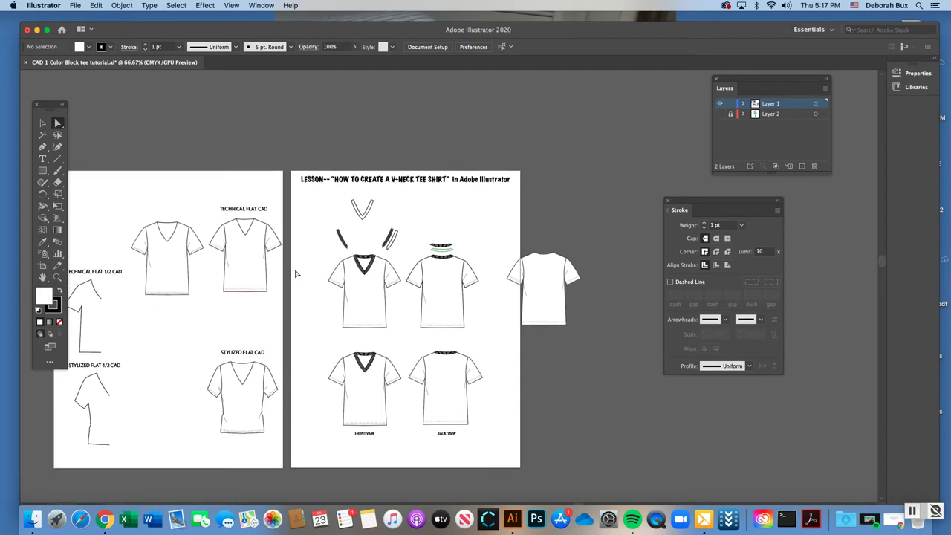
click(43, 123)
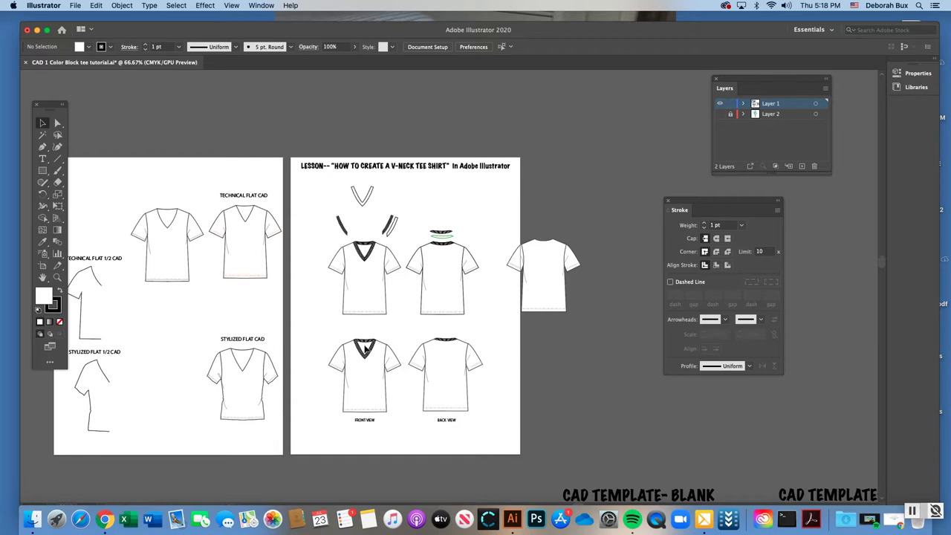
scroll(371, 356, right, 2)
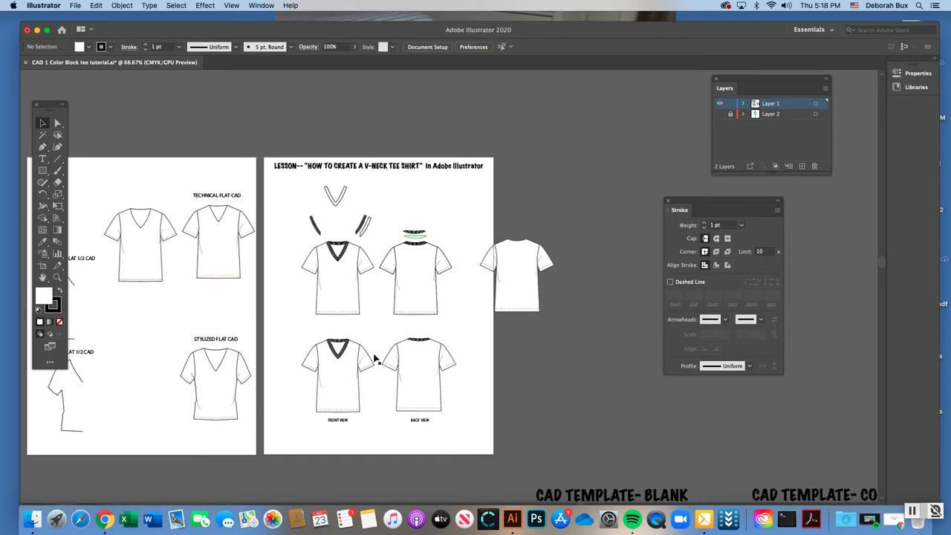
scroll(376, 358, down, 1)
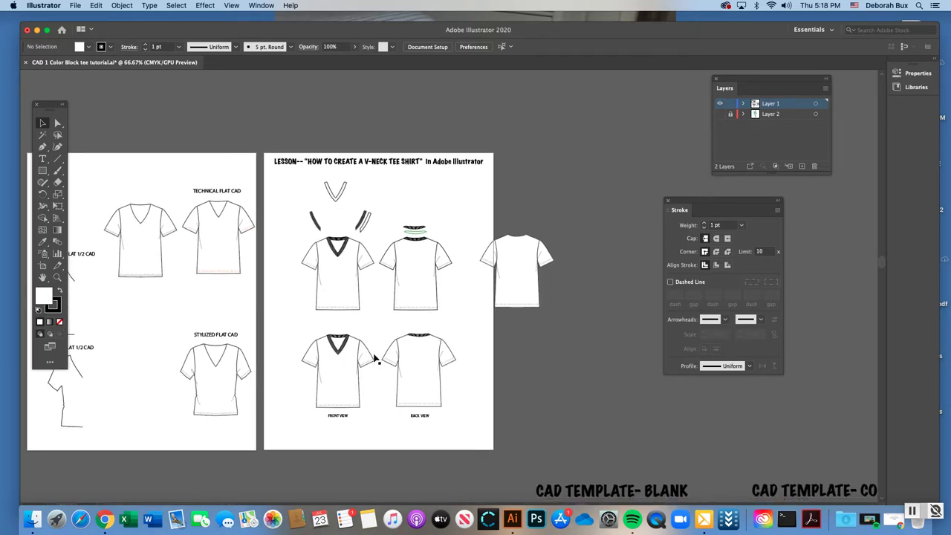
scroll(375, 359, down, 10)
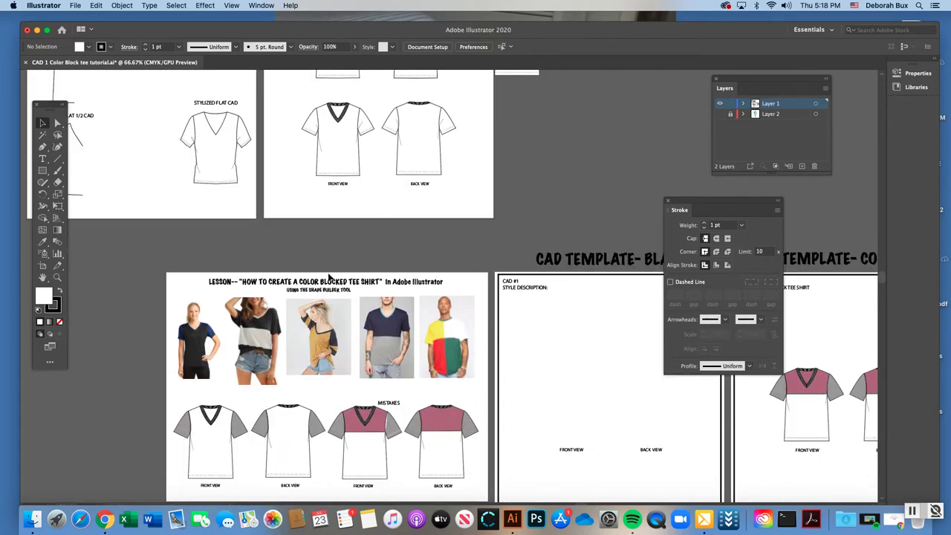
Duplicate the plain front and back tees with their labels from the instructions artboard and place the copy outside it, to its lower right
scroll(336, 345, down, 14)
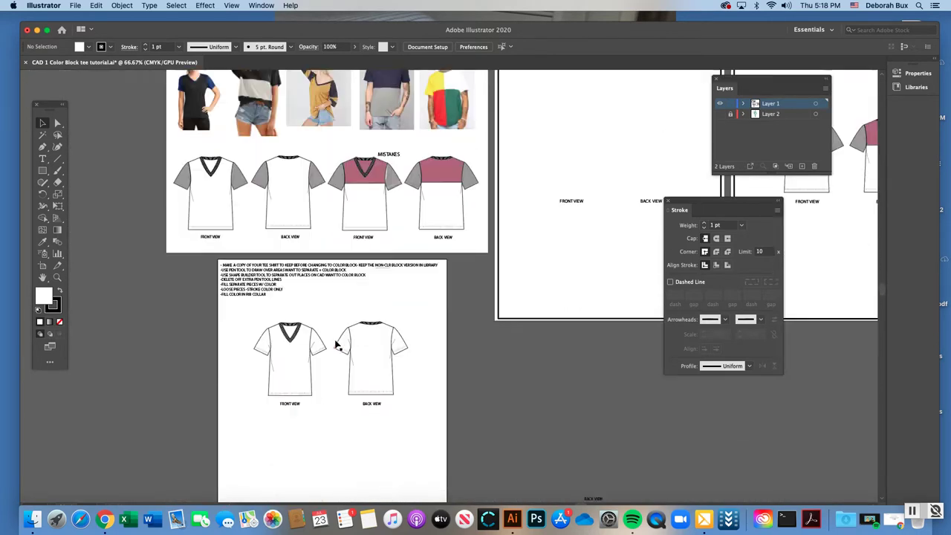
click(58, 277)
click(369, 285)
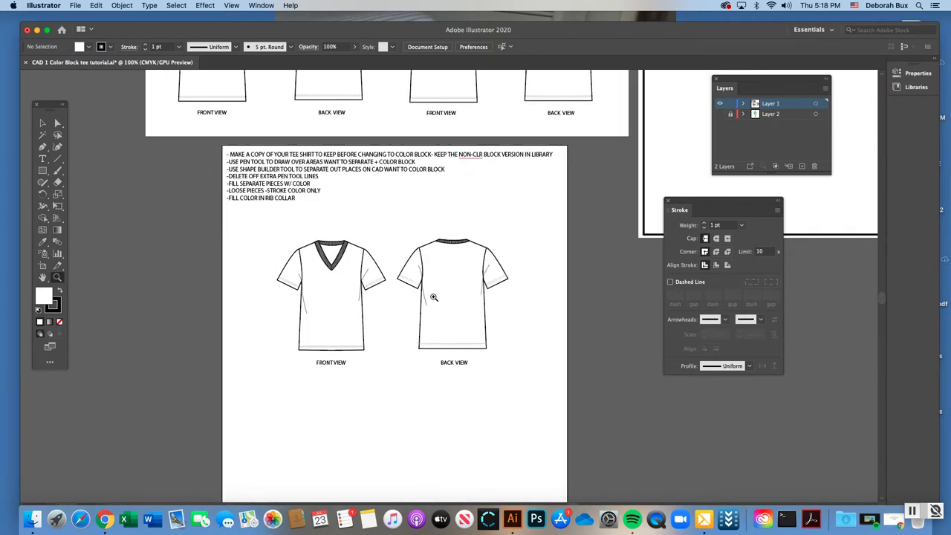
scroll(343, 263, right, 3)
key(v)
drag(221, 239, 489, 399)
key(ctrl+c)
key(ctrl+v)
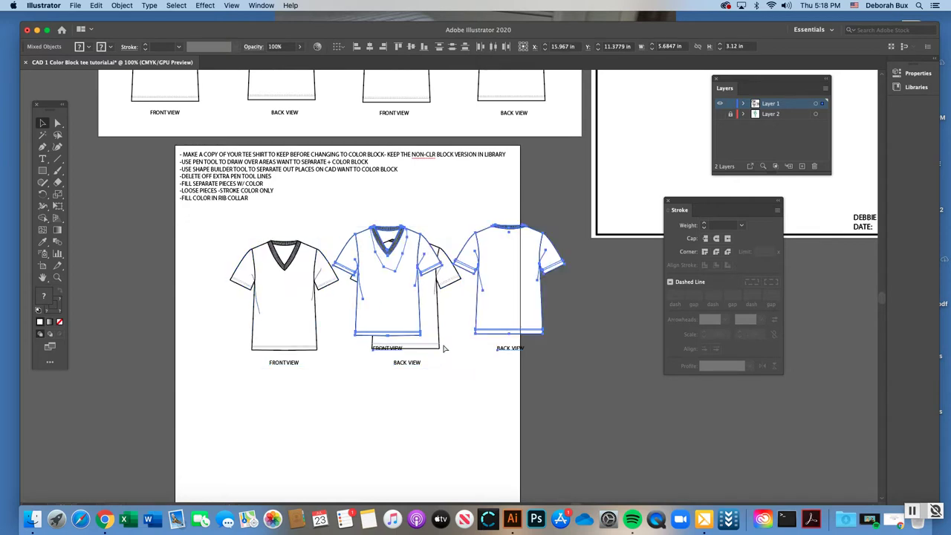
mouse_move(396, 254)
mouse_down()
mouse_move(396, 329)
mouse_move(598, 403)
mouse_up()
drag(691, 206, 770, 191)
click(602, 347)
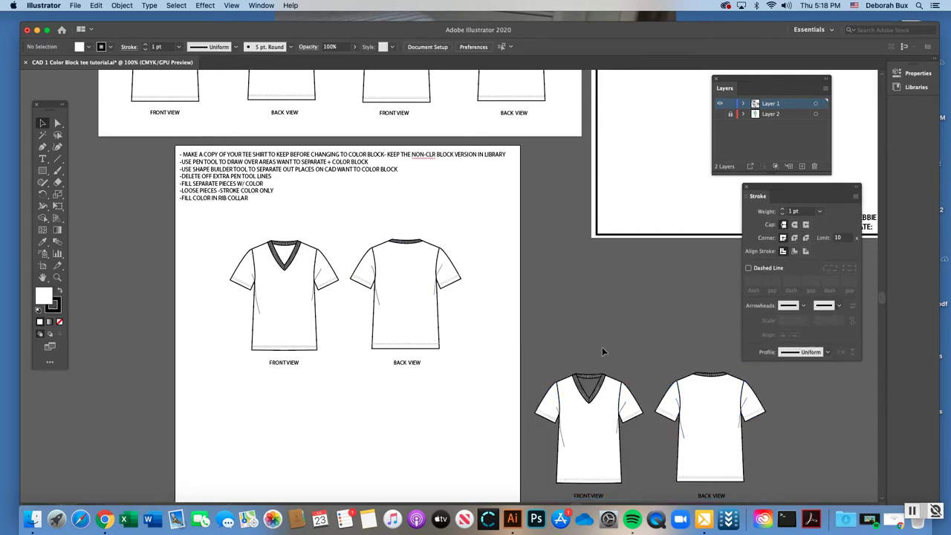
Move the left gray sleeve of the first front-view tee on the lesson artboard up and away from the body
scroll(602, 347, down, 1)
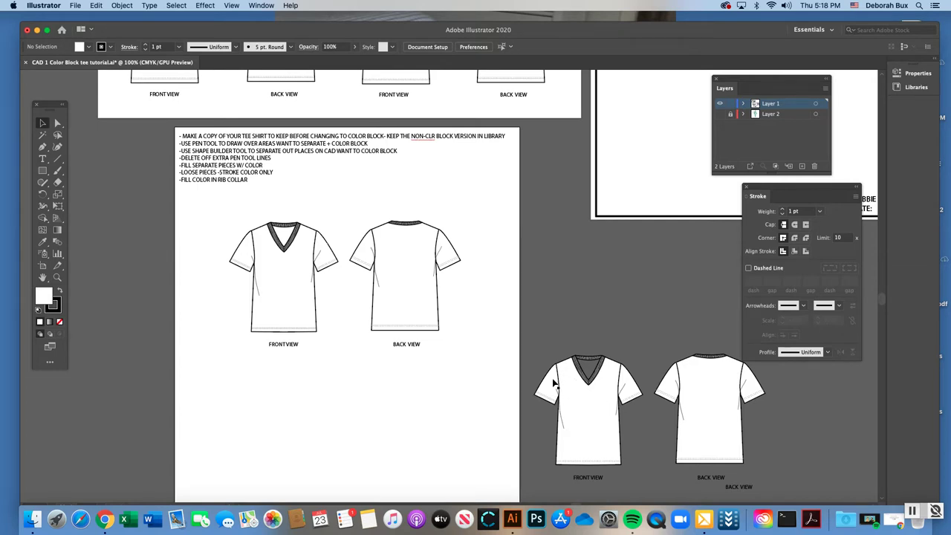
scroll(553, 384, right, 2)
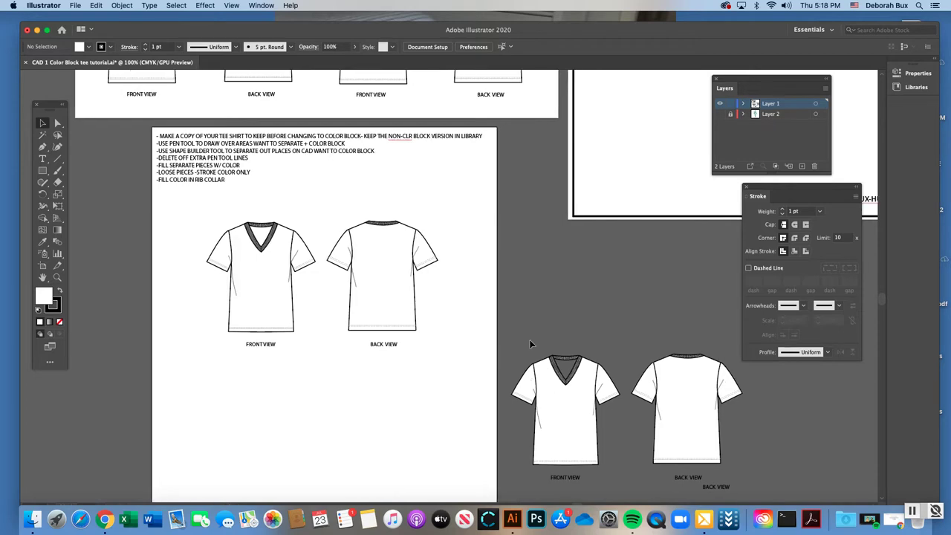
scroll(409, 285, up, 5)
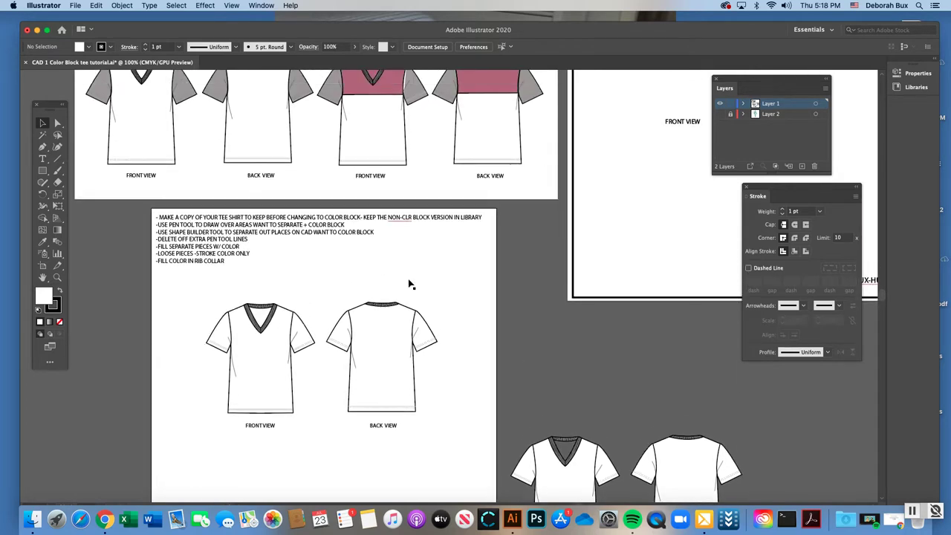
scroll(409, 285, down, 5)
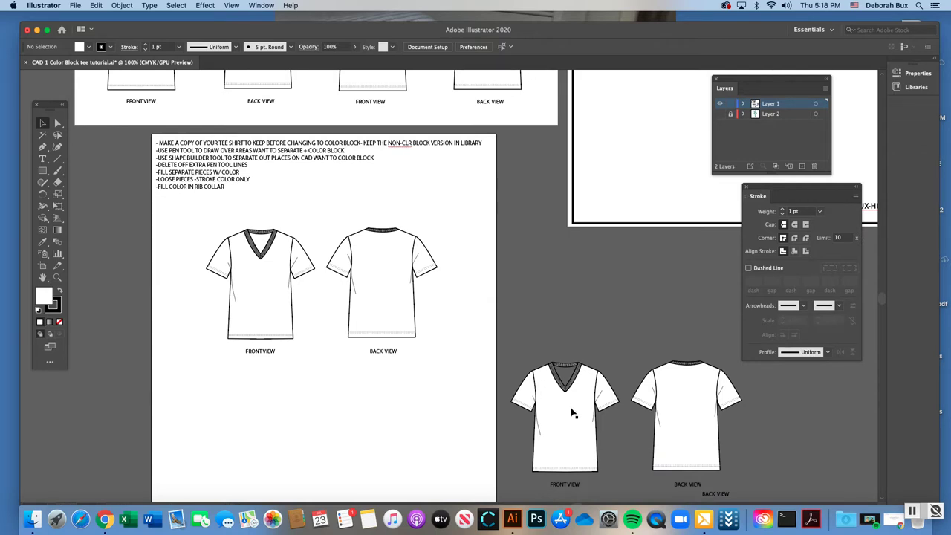
scroll(315, 264, up, 1)
scroll(315, 264, up, 5)
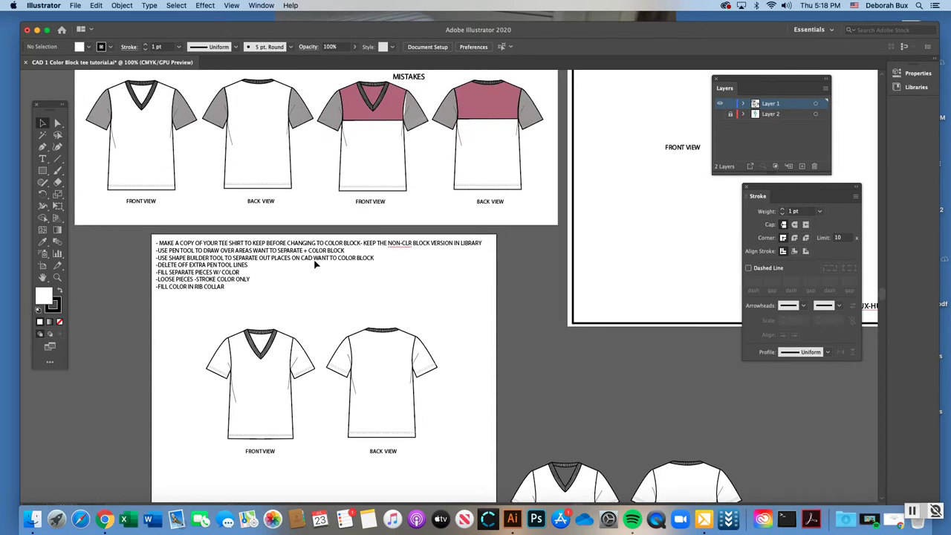
scroll(161, 155, up, 5)
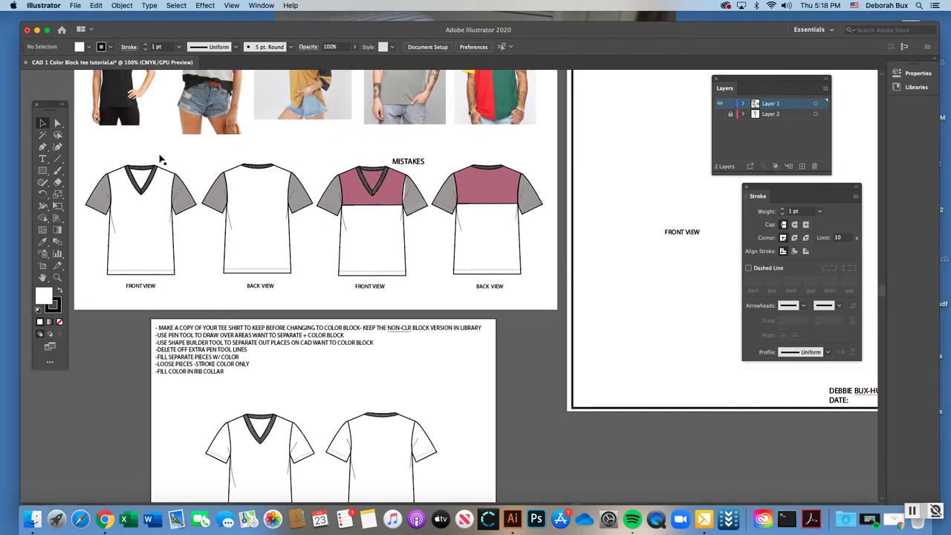
click(105, 196)
drag(105, 196, 92, 171)
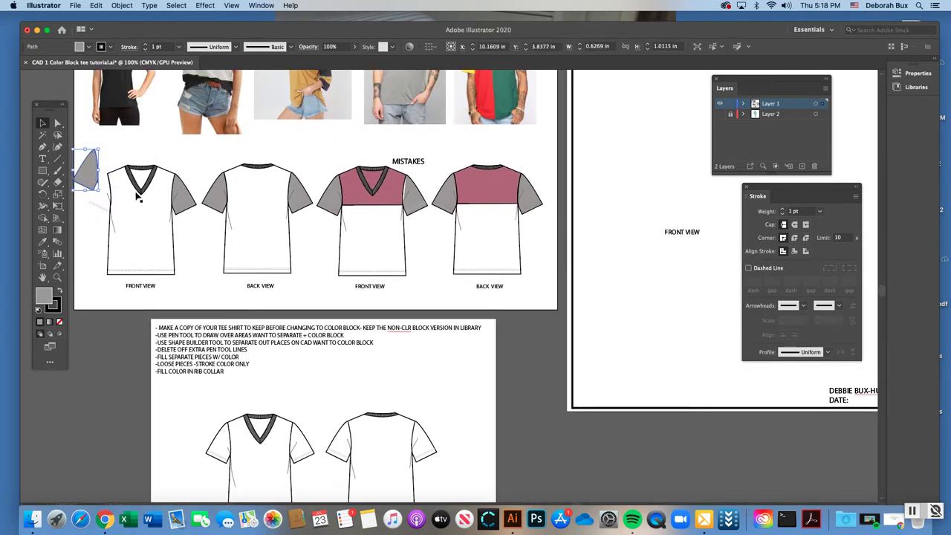
Undo the left sleeve's move, then try moving the right sleeve and the mauve front yoke, undoing each move
key(super+z)
drag(187, 194, 204, 165)
key(super+z)
drag(351, 191, 342, 161)
key(super+z)
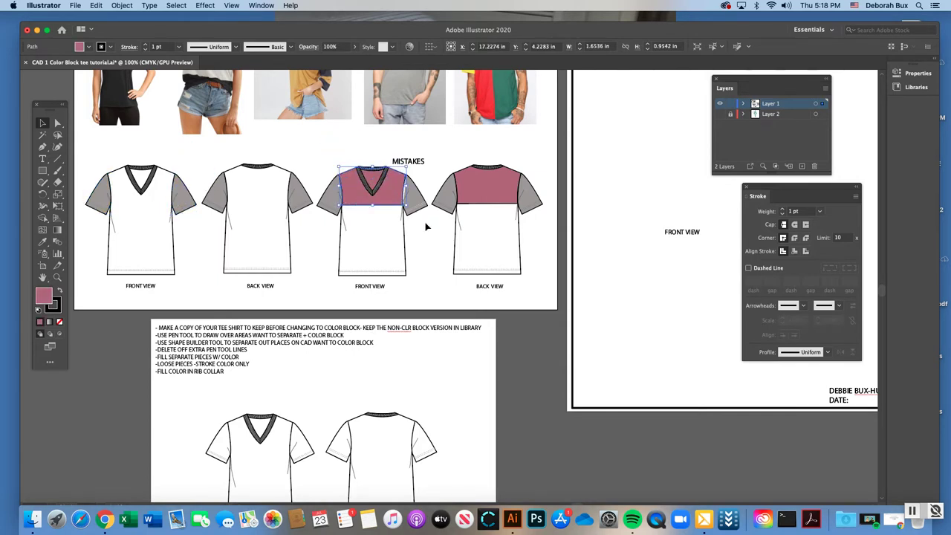
Examine the plain front and back tees up close beneath the color-block instructions, comparing them with the finished flats above
scroll(428, 223, down, 5)
click(277, 299)
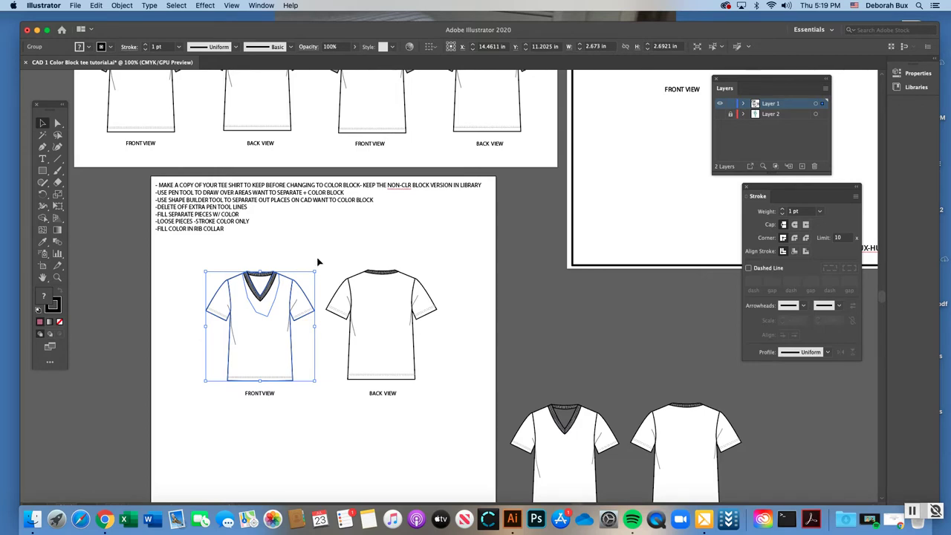
scroll(319, 260, up, 3)
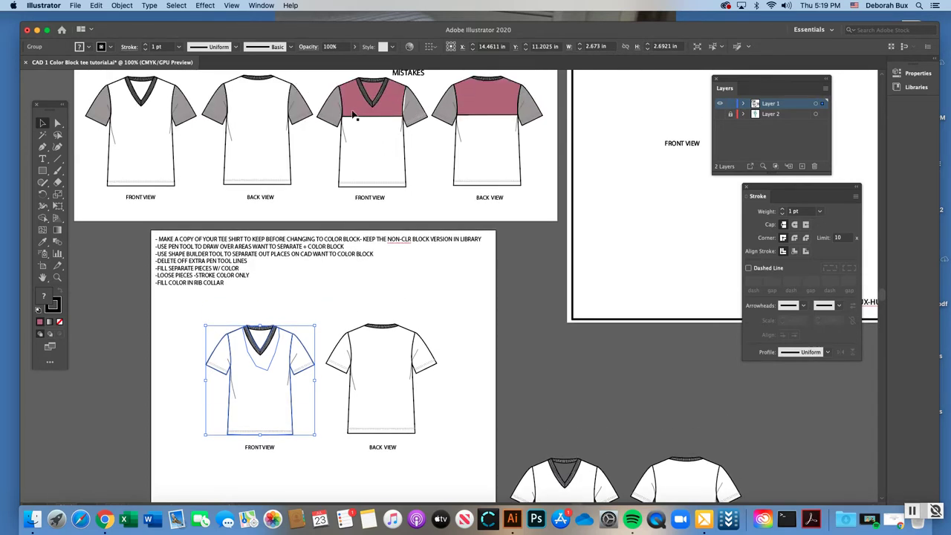
scroll(349, 271, down, 1)
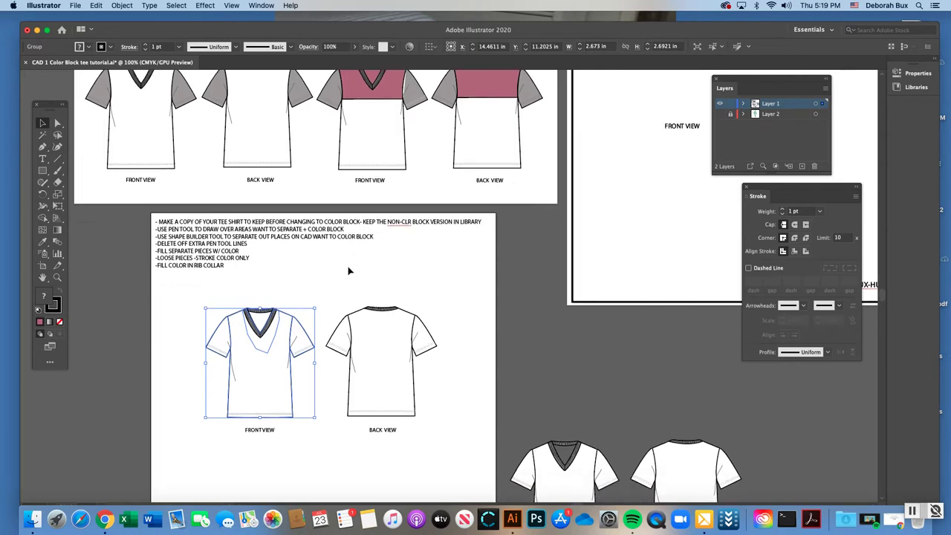
click(57, 280)
click(372, 350)
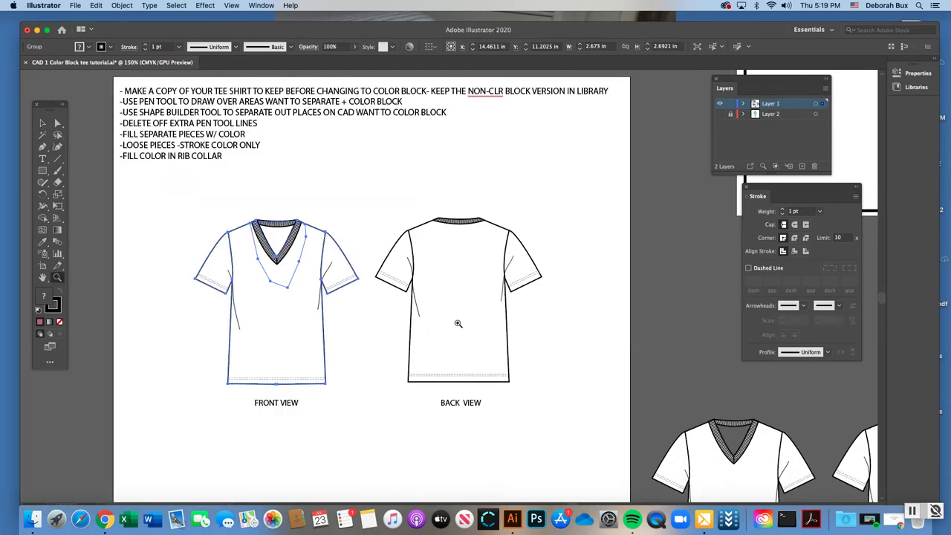
click(41, 123)
click(359, 154)
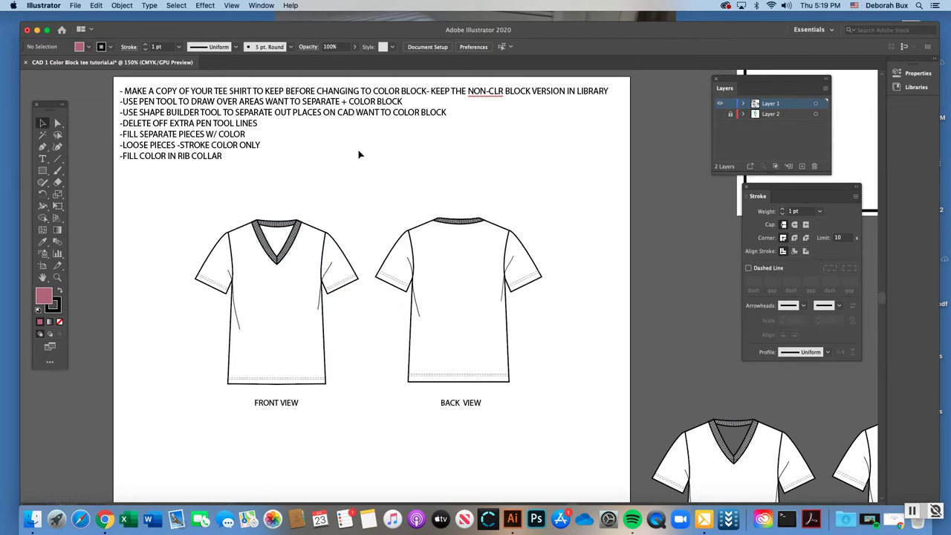
scroll(281, 237, down, 1)
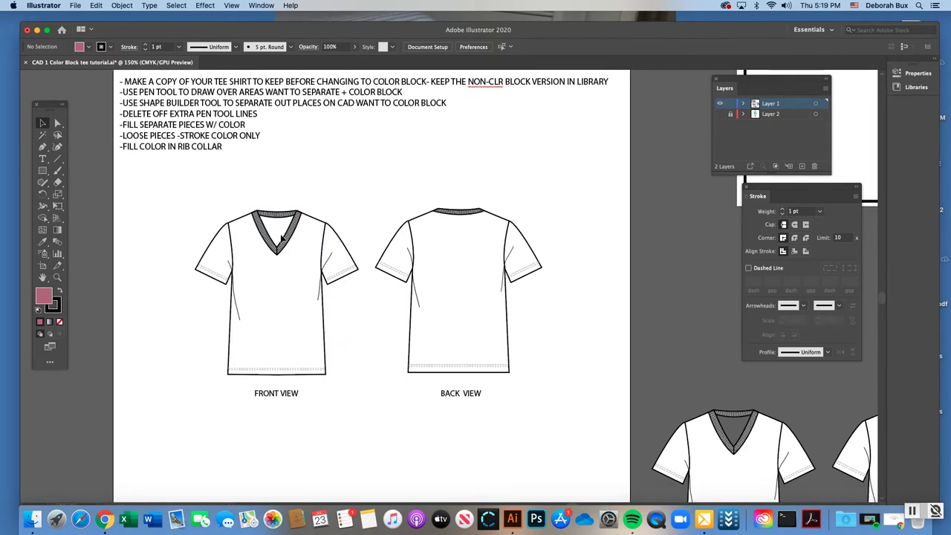
scroll(281, 237, up, 1)
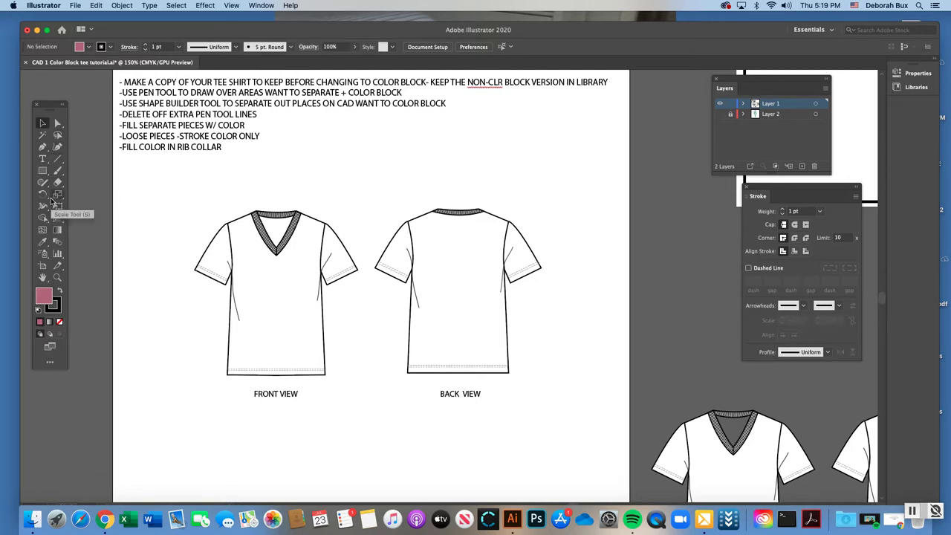
Inspect the plain front tee as a group and the anchor points of its body outline, with the toolbox moved closer
click(231, 240)
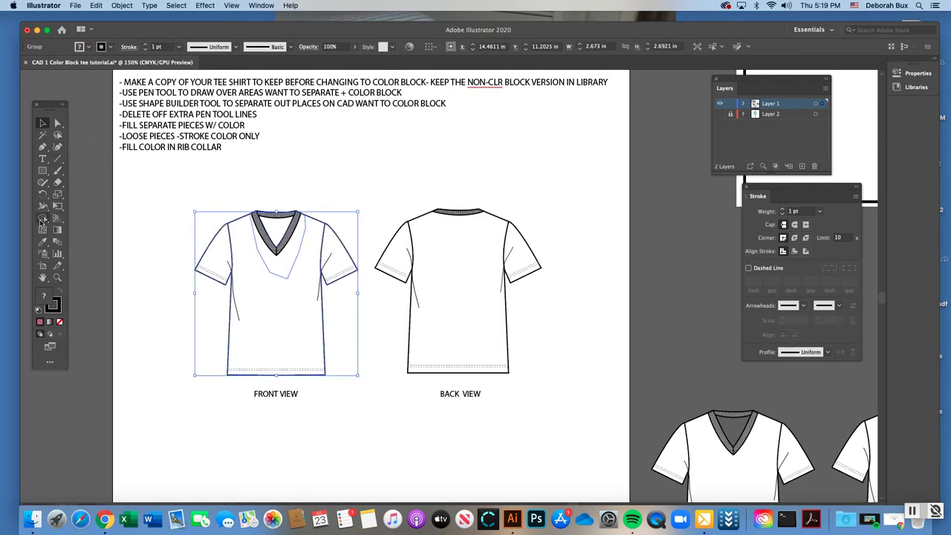
drag(53, 109, 81, 123)
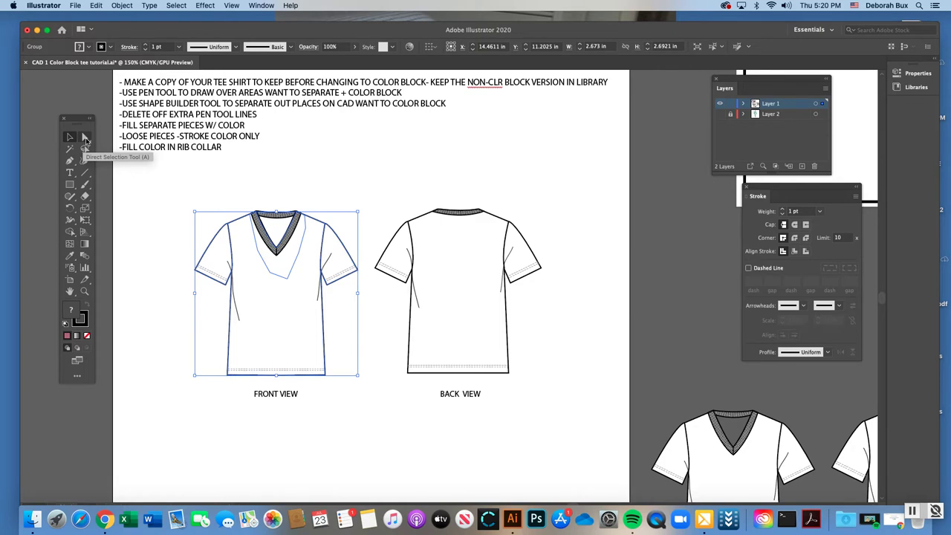
click(208, 199)
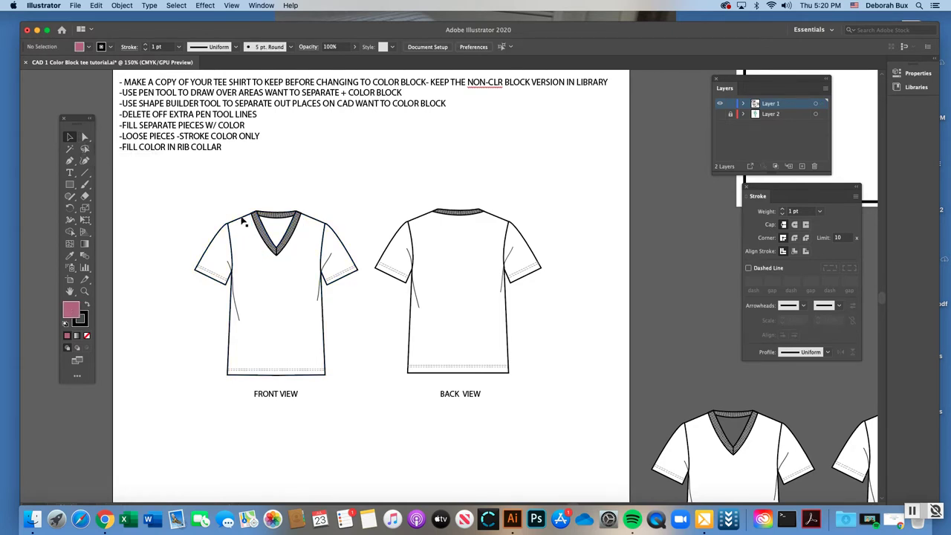
click(85, 138)
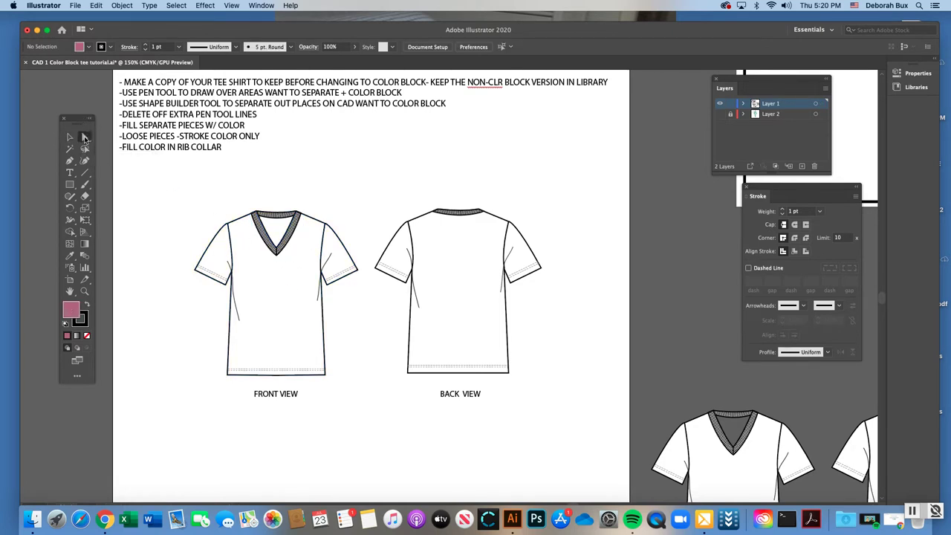
click(244, 217)
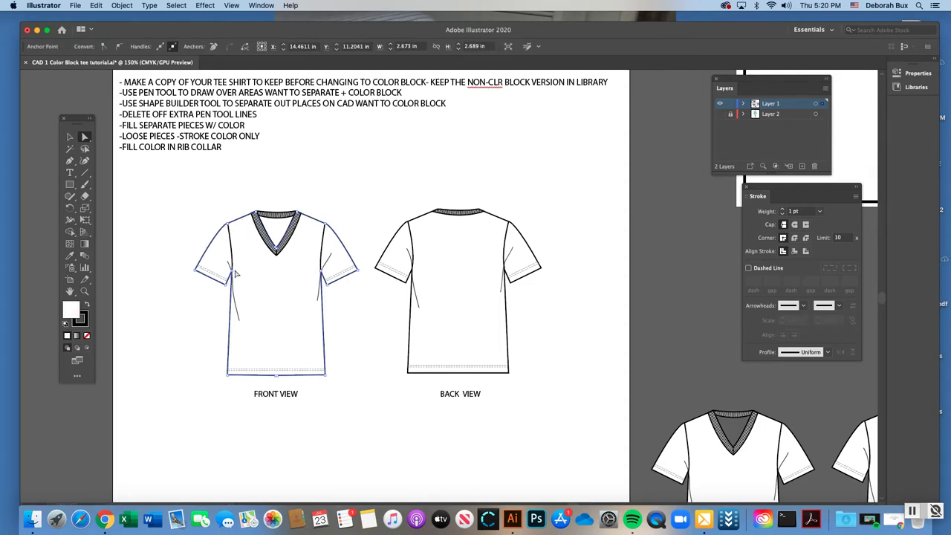
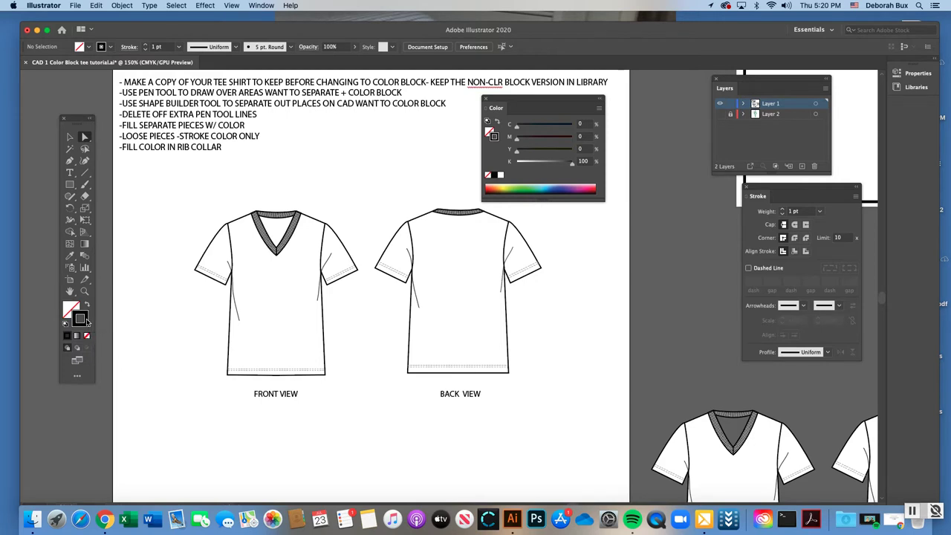
Set the stroke color to magenta, RGB 219, 7, 189
drag(636, 162, 437, 220)
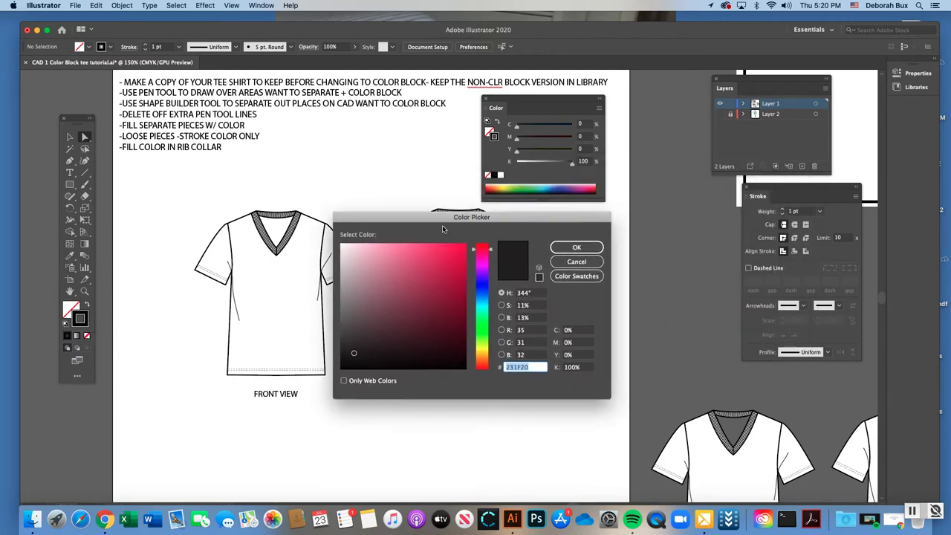
click(463, 260)
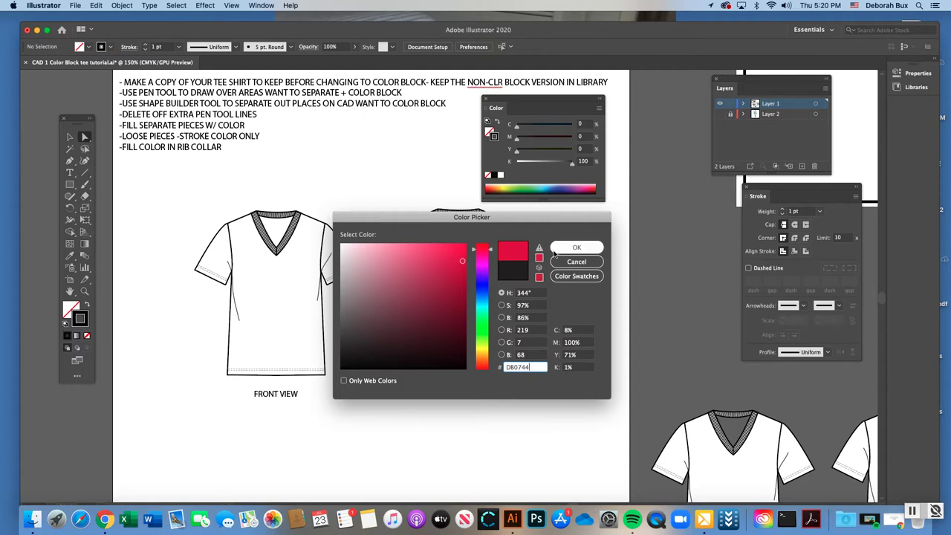
mouse_move(476, 251)
mouse_down()
mouse_move(476, 316)
mouse_move(476, 262)
mouse_up()
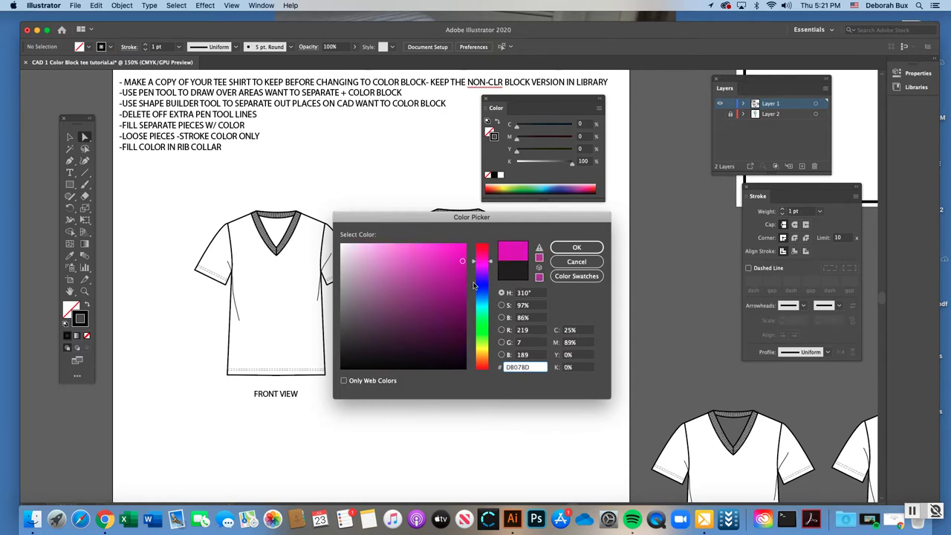
click(563, 250)
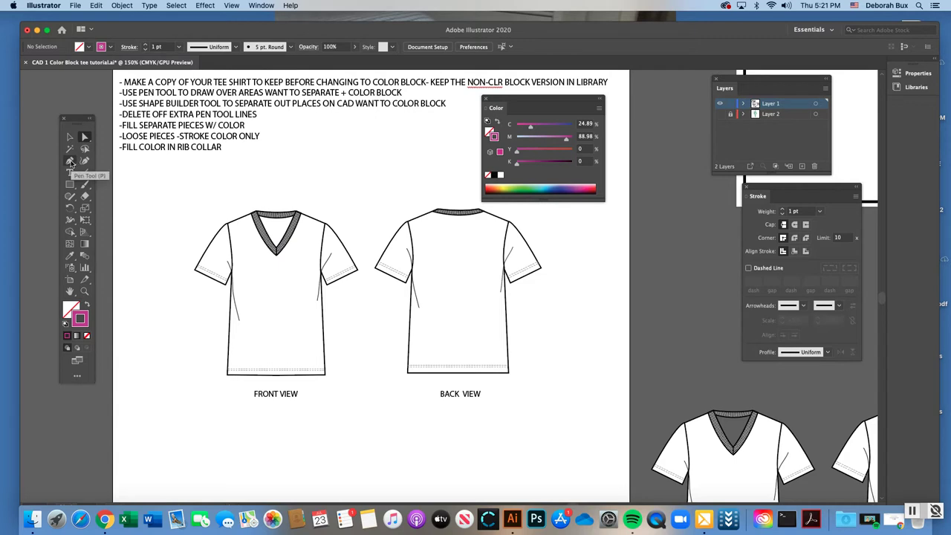
Draw a curved Pen path over the front tee's left armhole seam, from below the underarm to past the shoulder, and deselect it
click(70, 162)
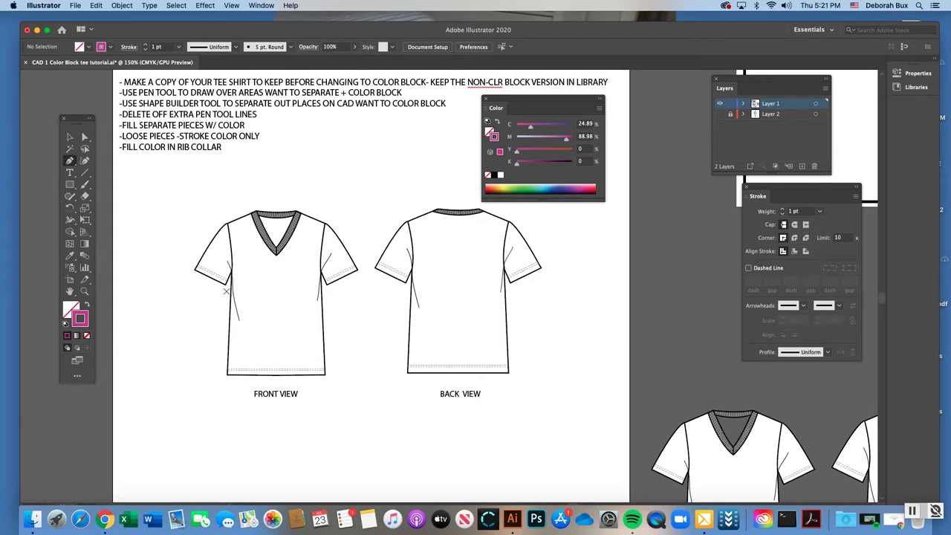
click(226, 291)
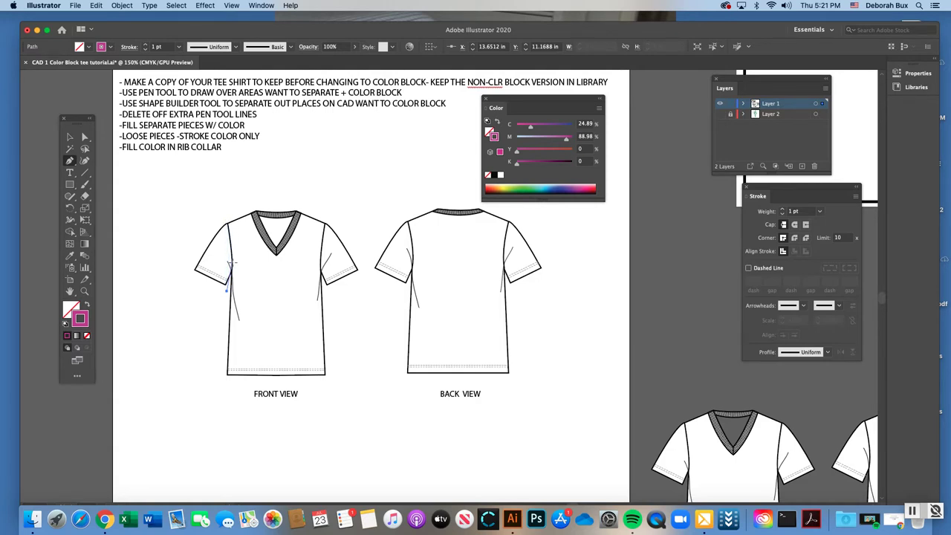
click(231, 269)
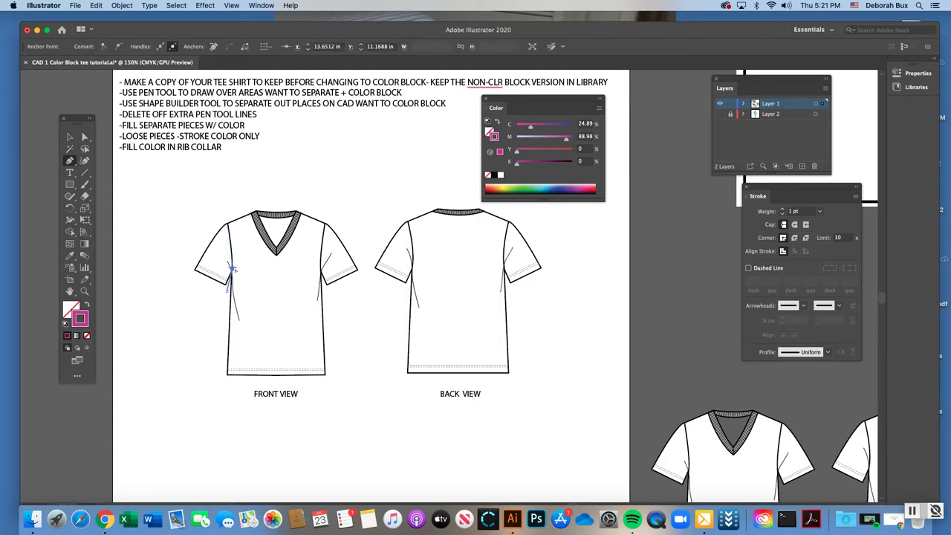
click(224, 203)
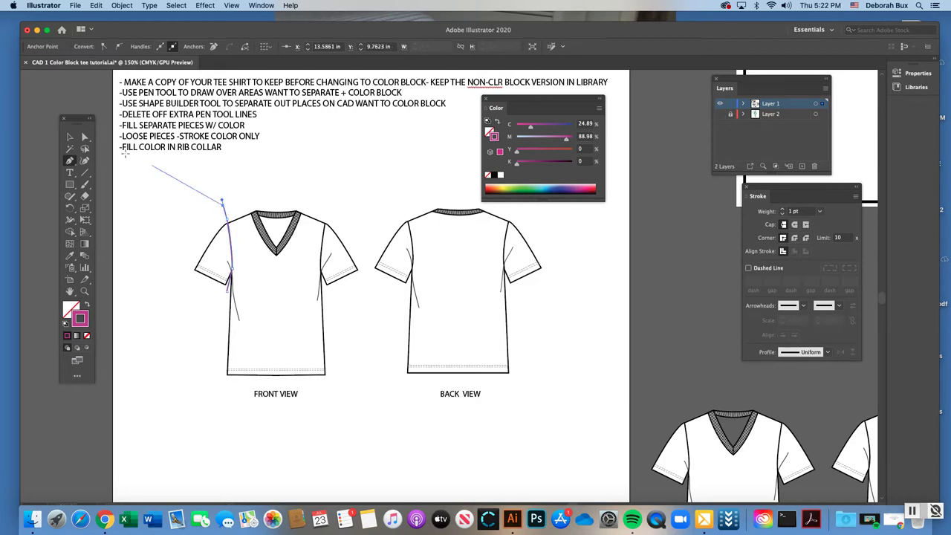
click(84, 137)
click(123, 256)
Try to reshape the magenta armhole line by moving its anchor point near the shoulder
click(84, 291)
click(296, 288)
click(469, 277)
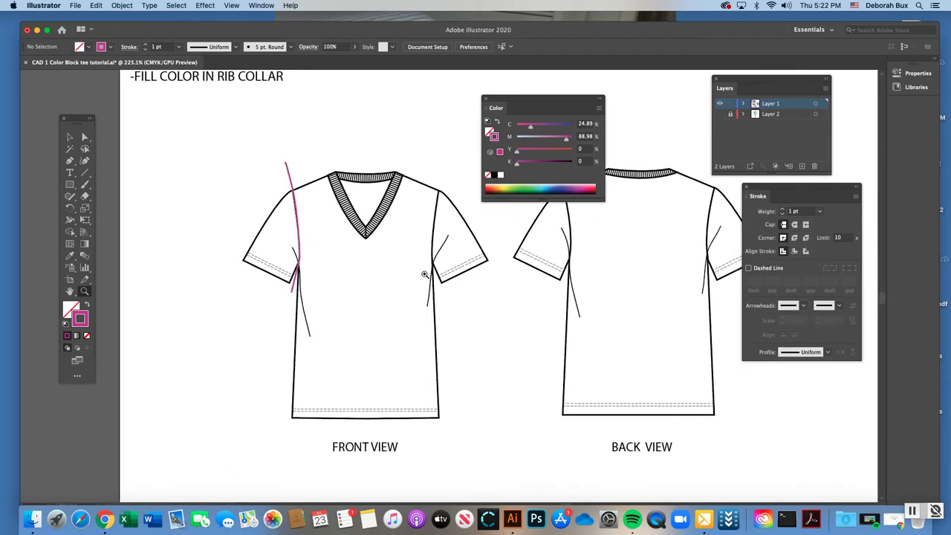
scroll(420, 270, right, 3)
click(84, 136)
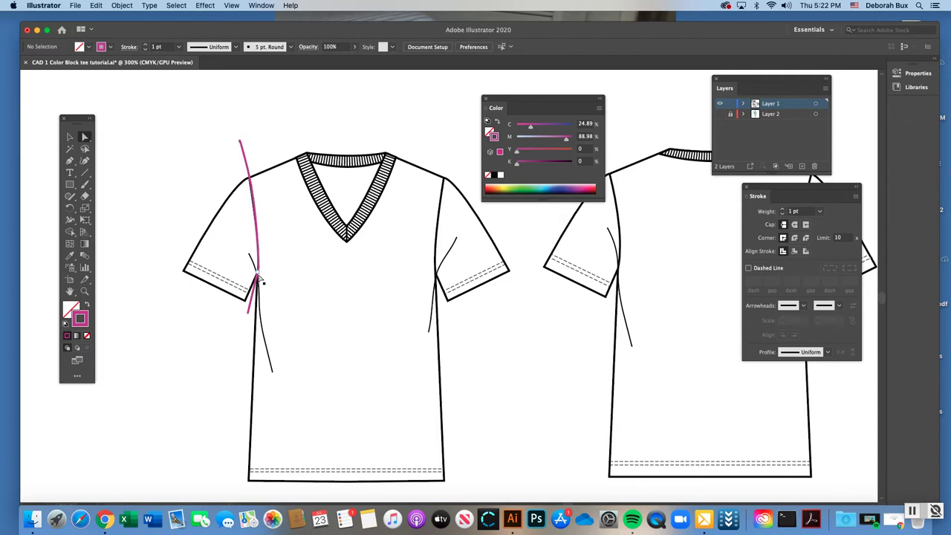
click(254, 200)
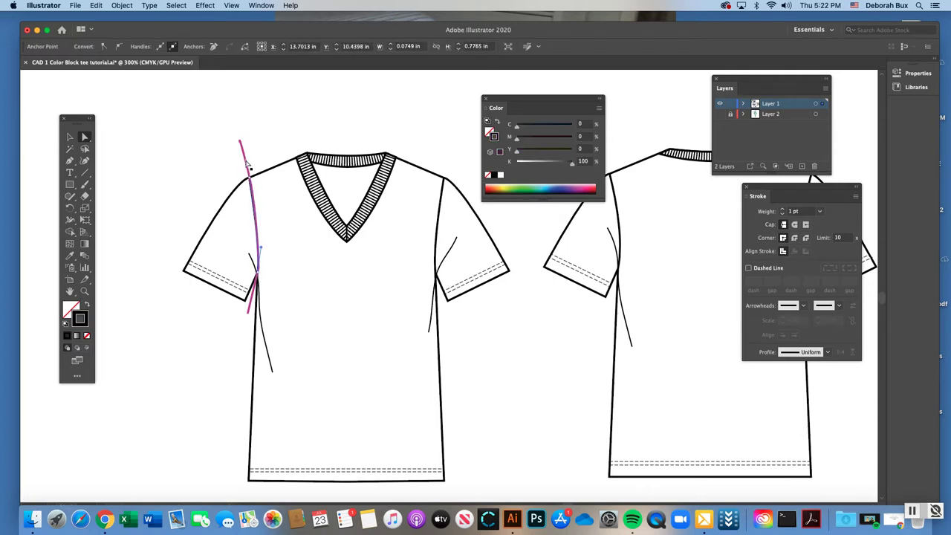
click(249, 173)
drag(250, 173, 236, 141)
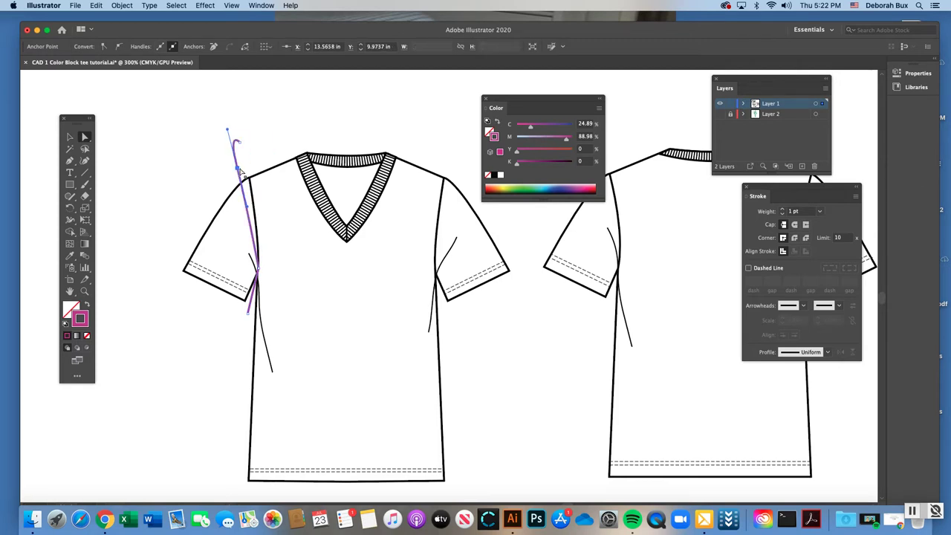
drag(259, 234, 260, 166)
click(263, 245)
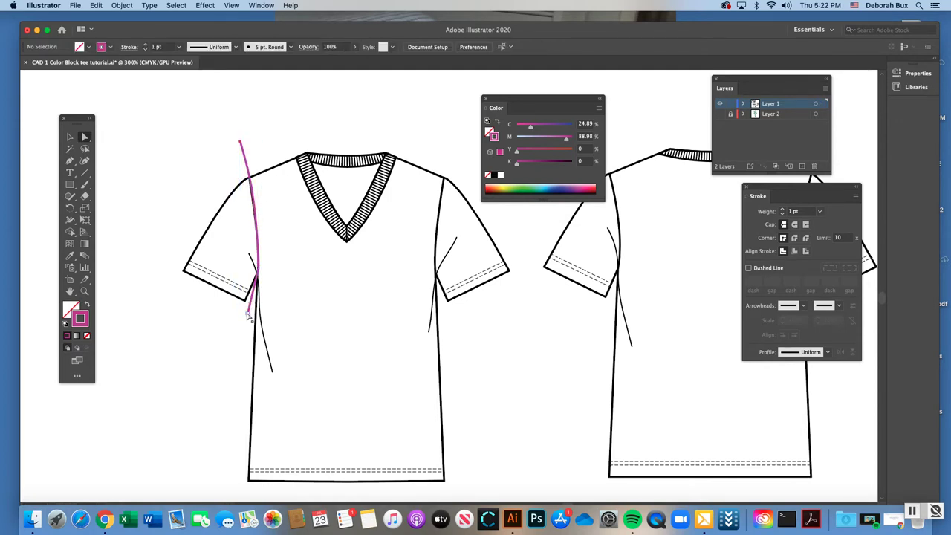
click(255, 192)
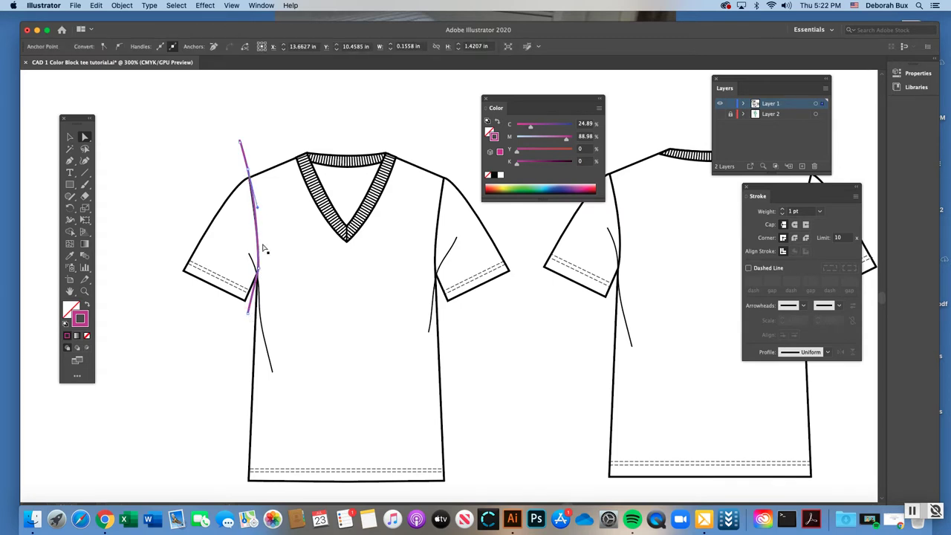
click(232, 144)
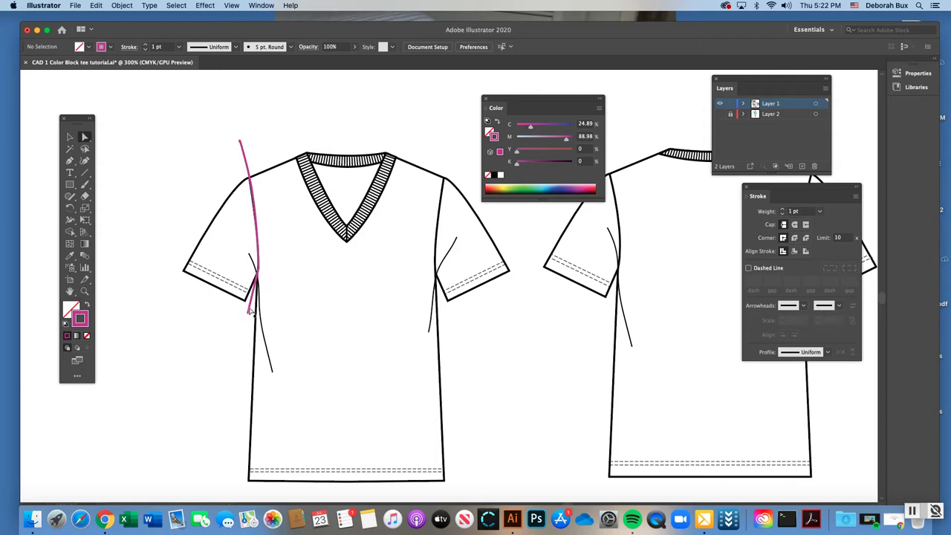
Select the front tee group together with the magenta armhole line, and move the Color panel away from the tee
click(69, 140)
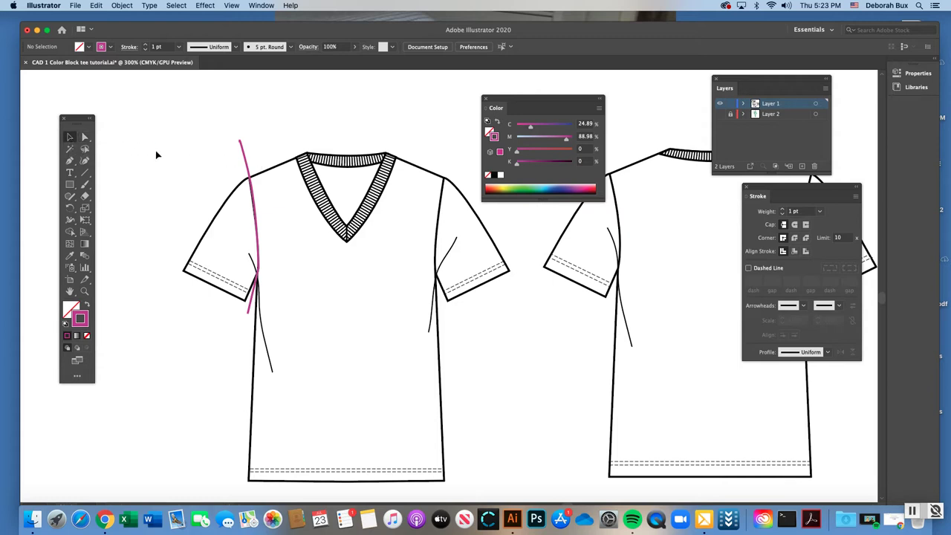
click(280, 165)
click(282, 169)
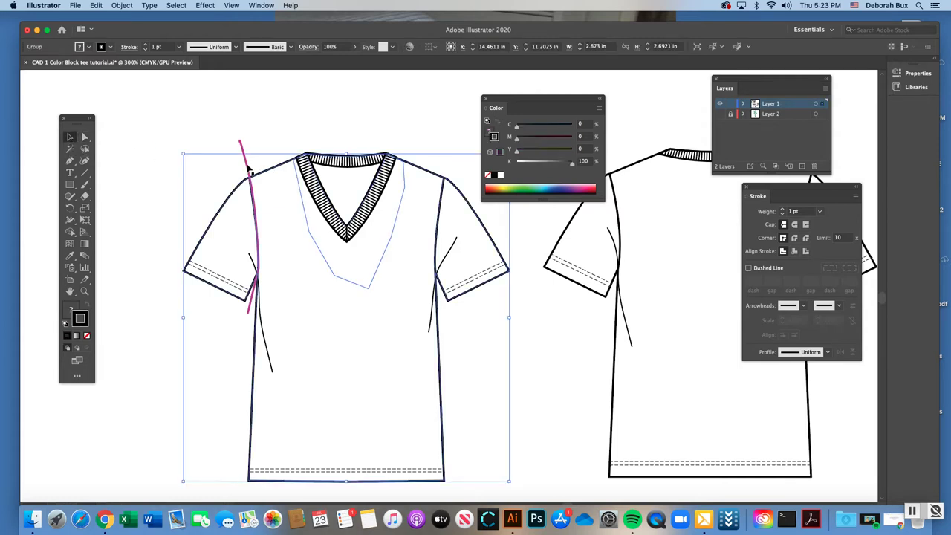
shift+click(248, 168)
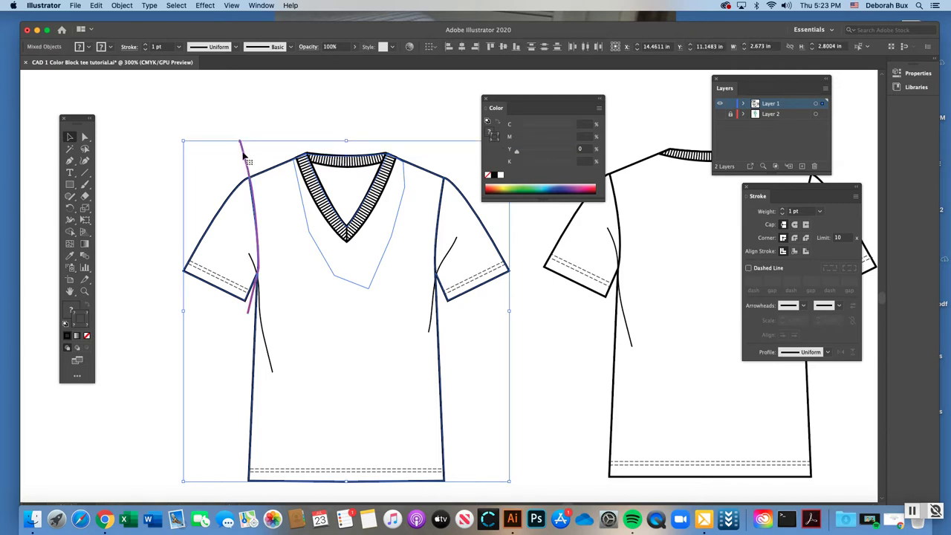
drag(518, 104, 568, 102)
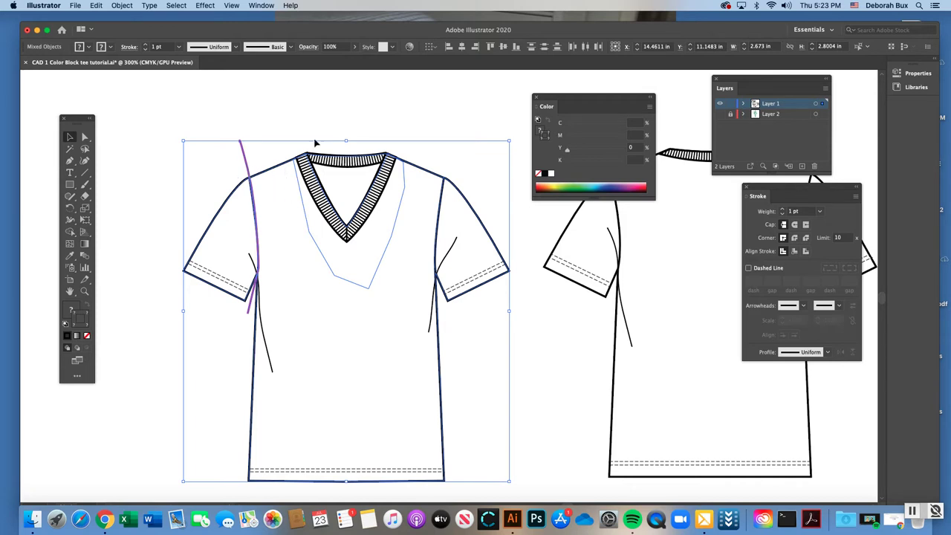
Use the Shape Builder to split the front tee's left sleeve off as its own shape, and deselect everything
click(72, 236)
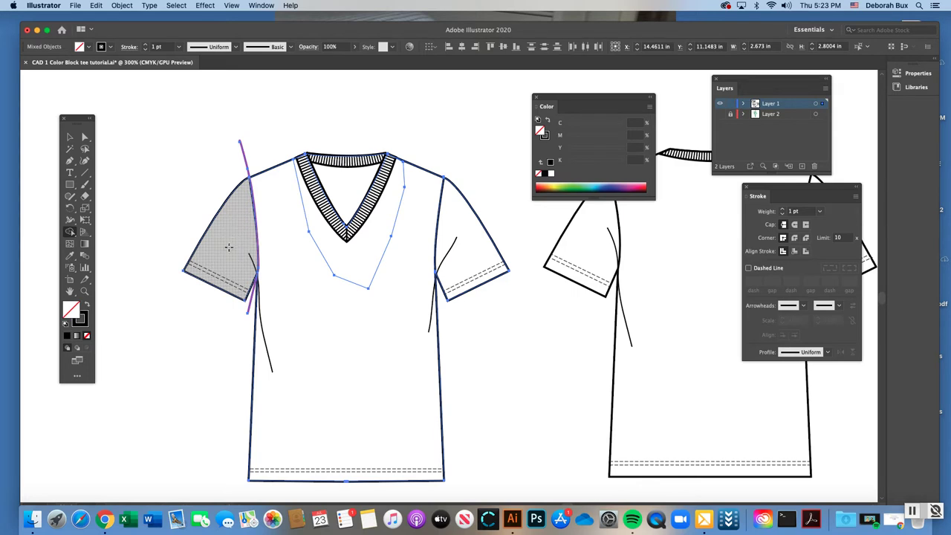
key(super)
key(super+equal)
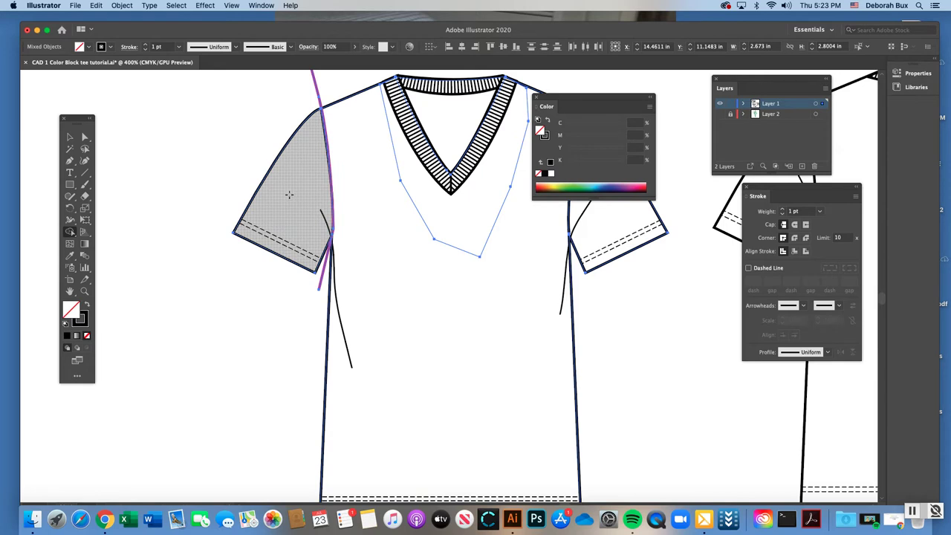
scroll(295, 216, up, 2)
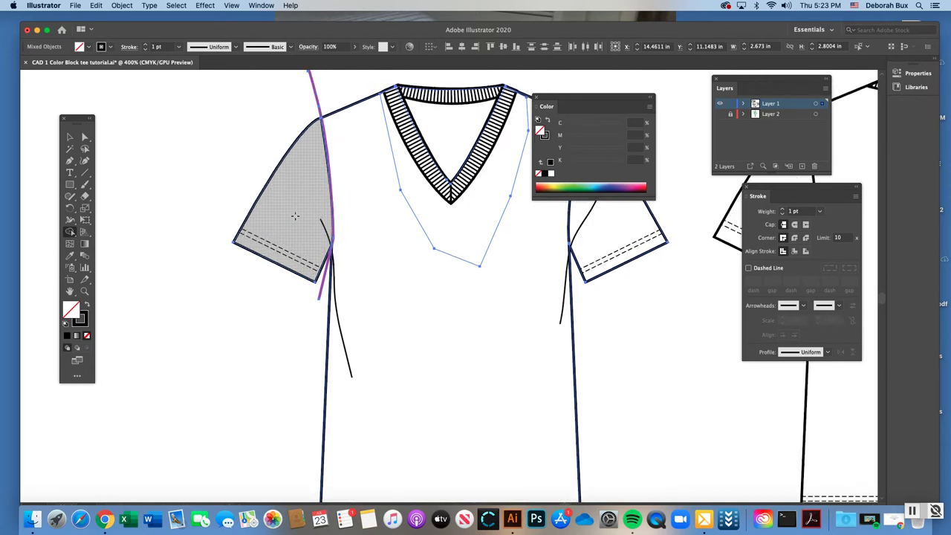
scroll(295, 217, up, 4)
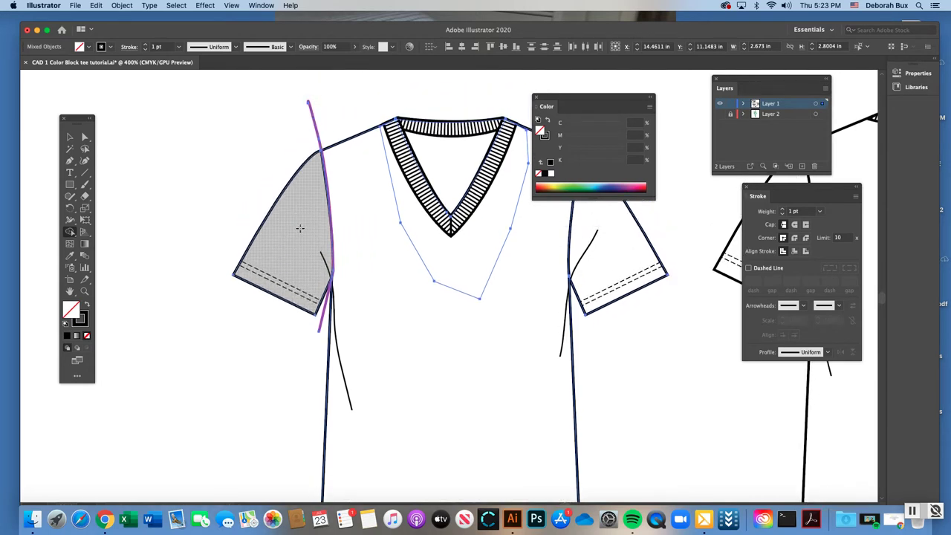
scroll(300, 228, right, 2)
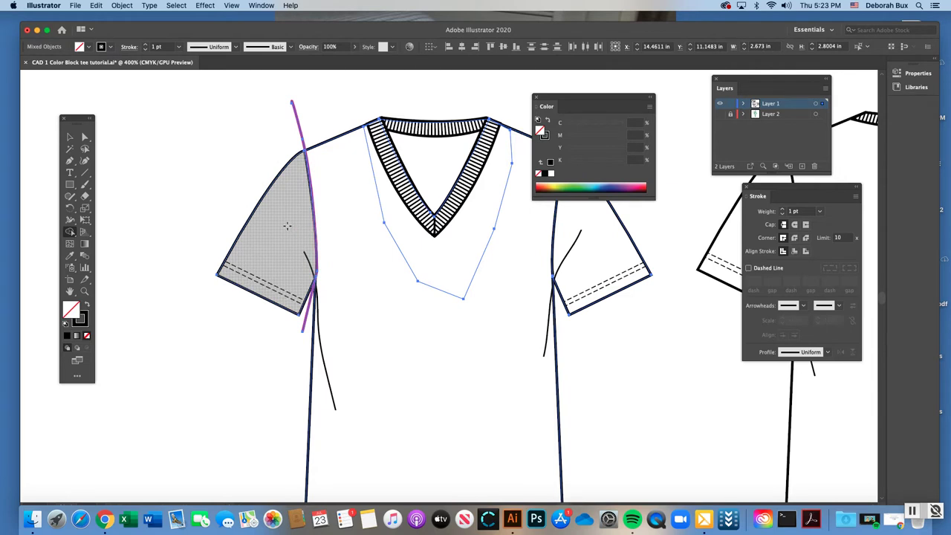
scroll(287, 225, right, 4)
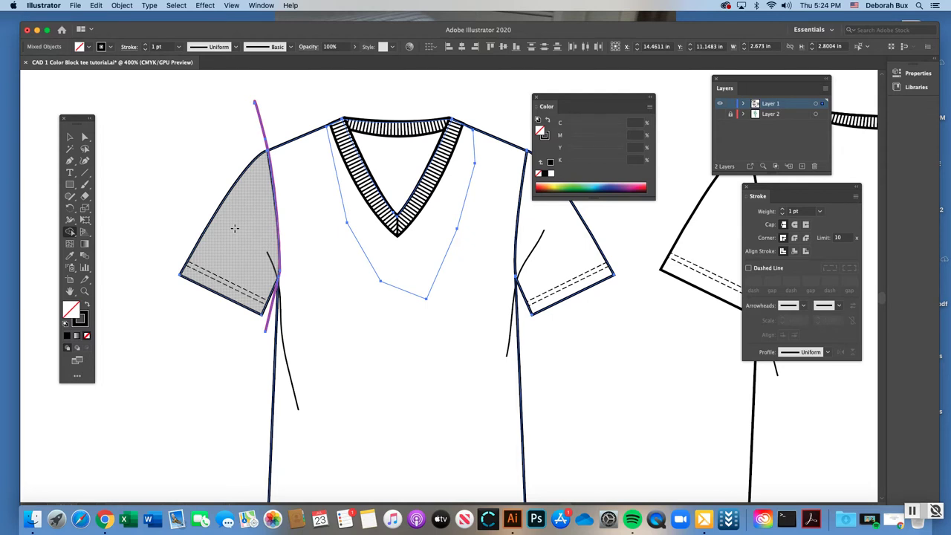
click(235, 229)
click(70, 137)
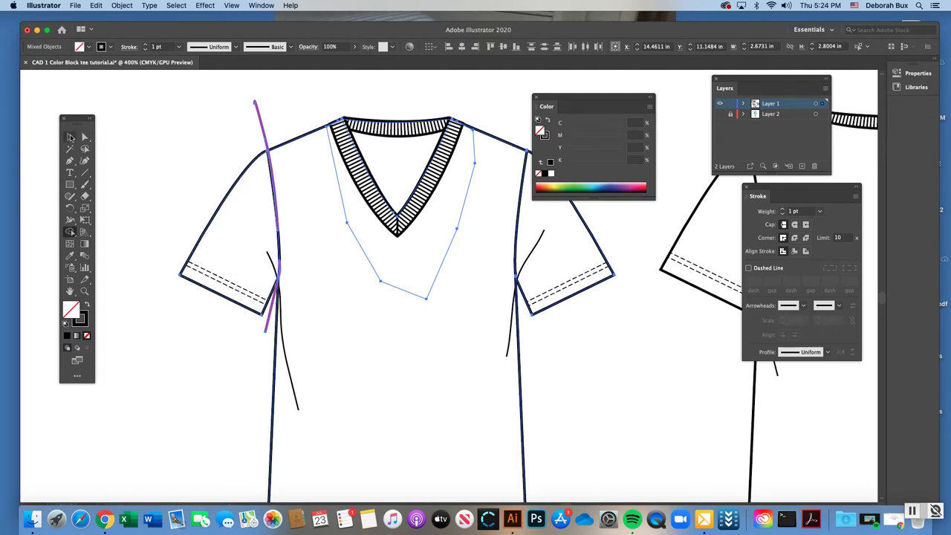
click(156, 136)
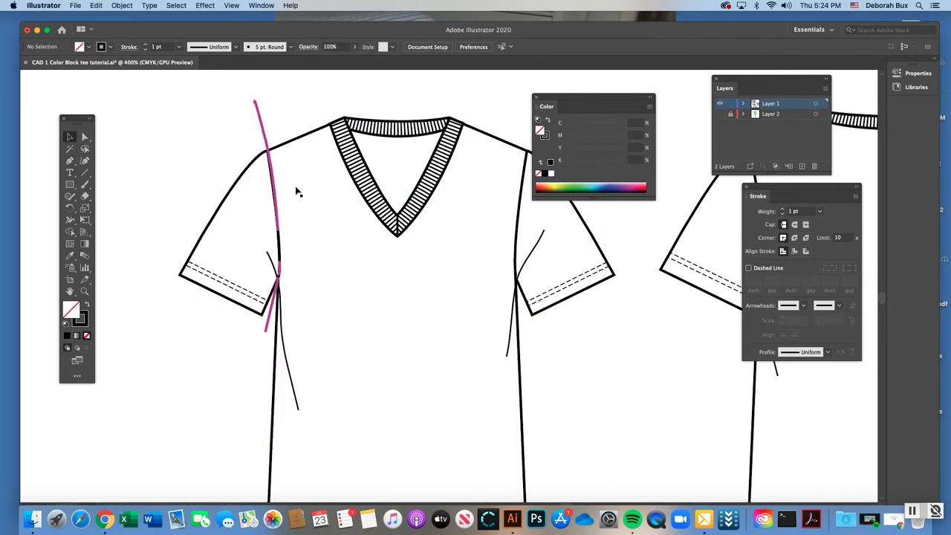
Delete all leftover pieces of the magenta line around the front tee's left armhole
scroll(303, 208, right, 1)
scroll(294, 208, right, 4)
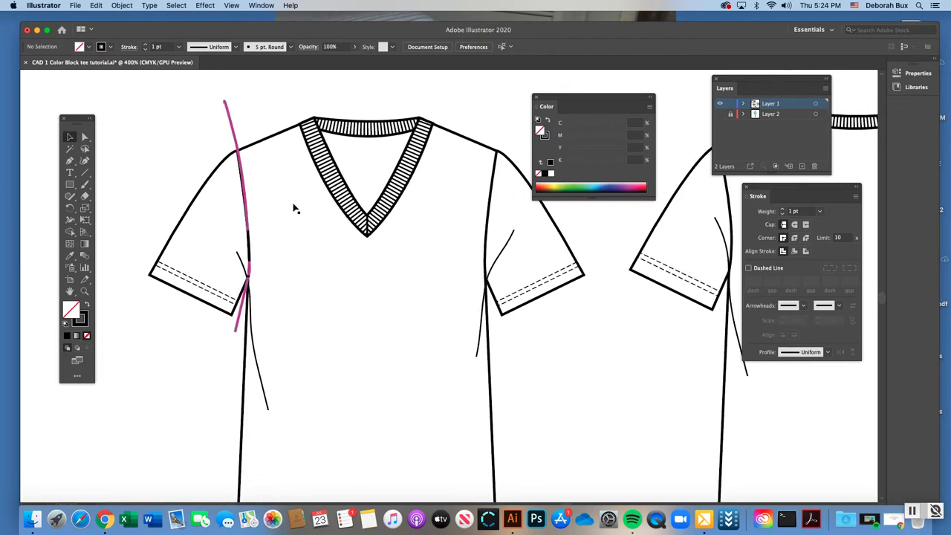
click(231, 117)
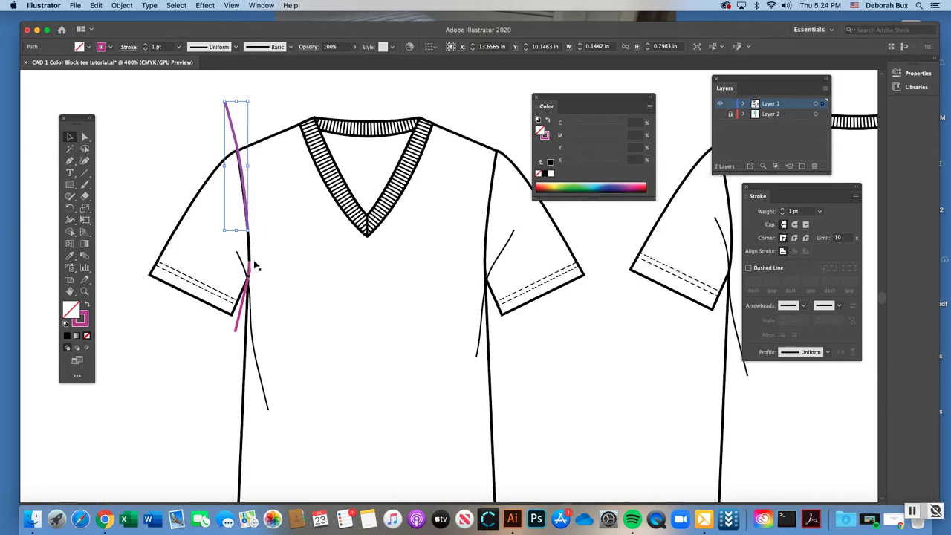
click(244, 123)
click(233, 128)
key(Delete)
click(247, 295)
key(Delete)
click(250, 272)
key(Delete)
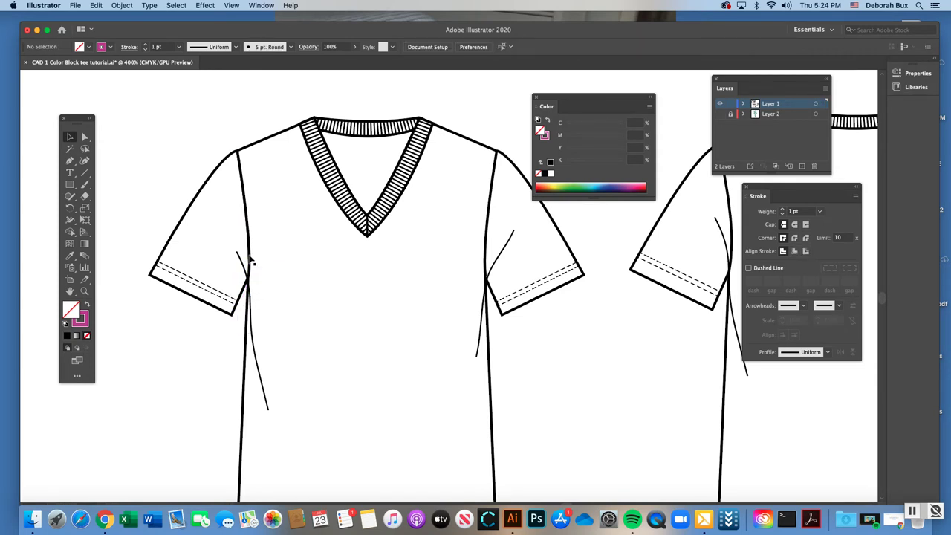
Examine the left sleeve and armhole seam of the front tee up close
key(super+equal)
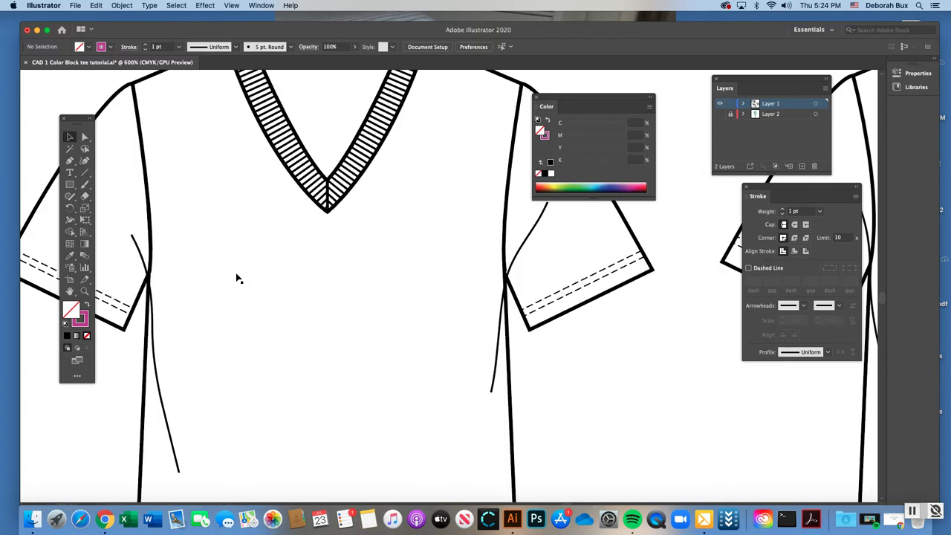
scroll(250, 262, left, 4)
scroll(281, 241, left, 3)
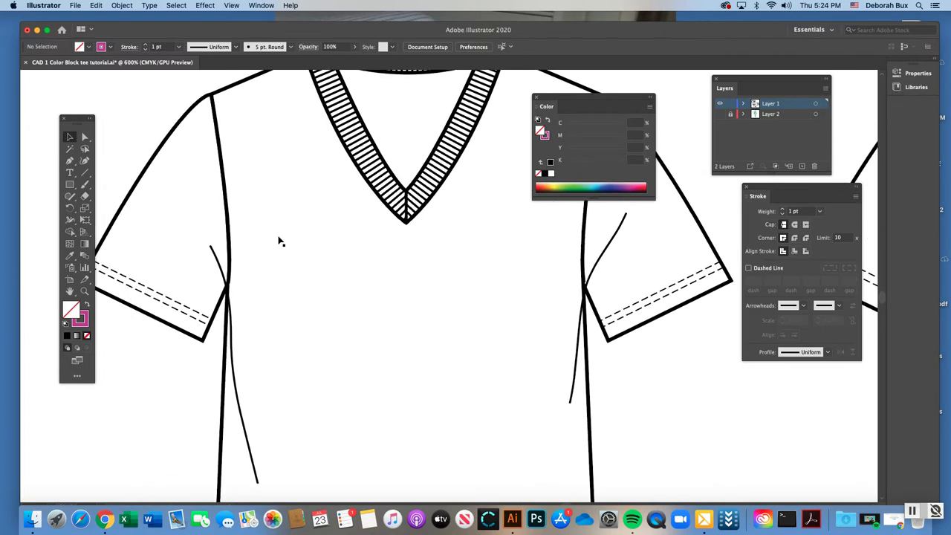
scroll(265, 246, up, 2)
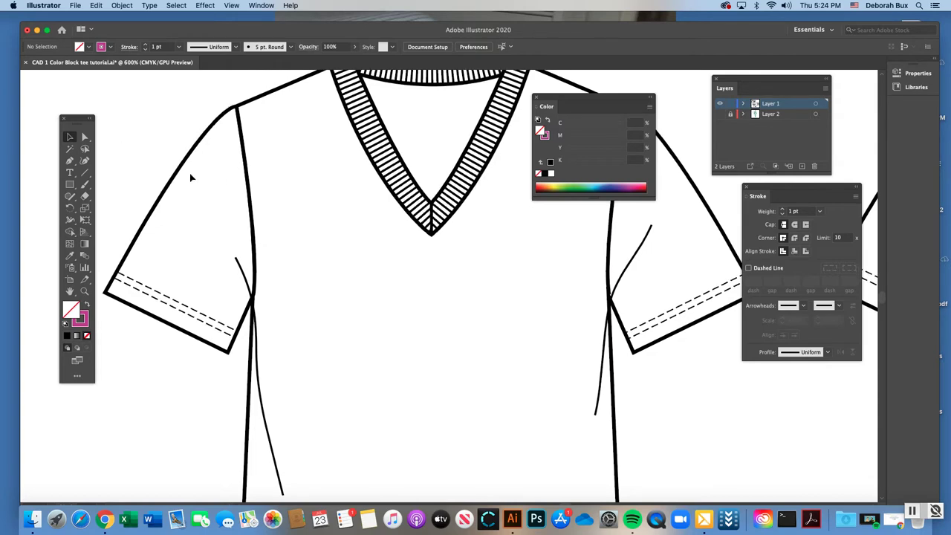
key(super+minus)
key(super+minus)
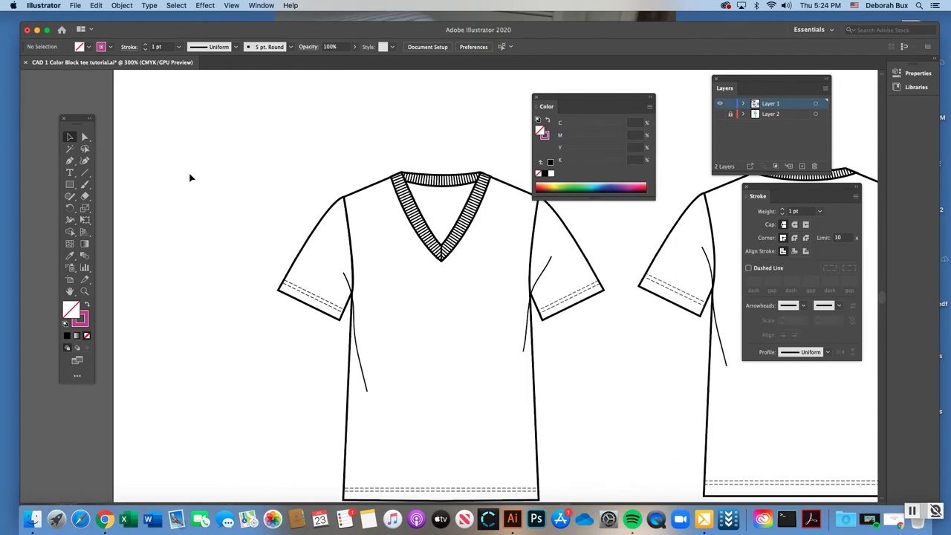
scroll(317, 234, right, 3)
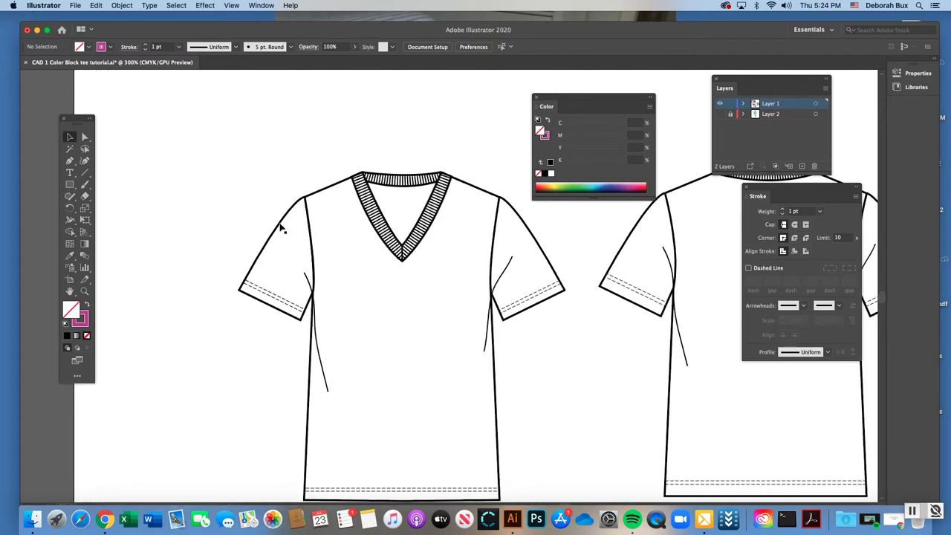
Ungroup the front tee and deselect its pieces
click(281, 229)
click(206, 163)
click(355, 210)
click(121, 5)
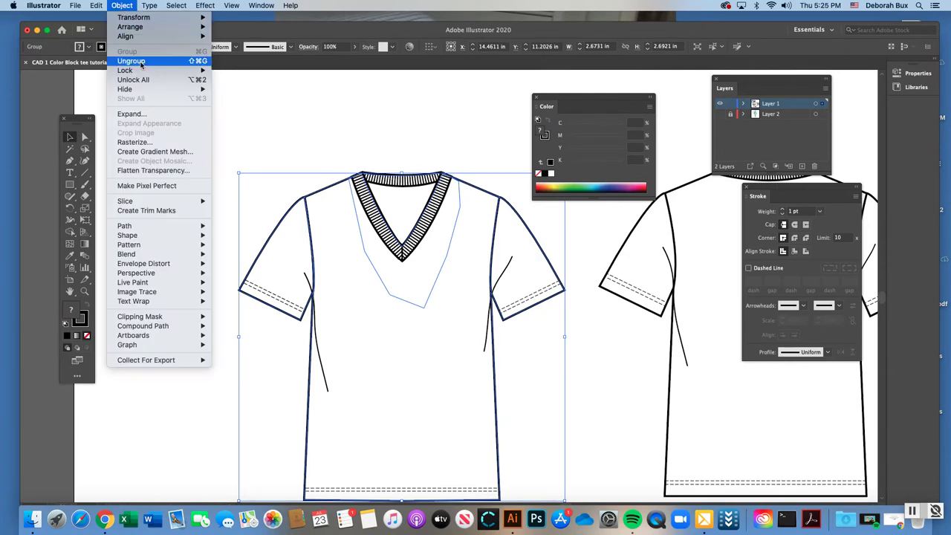
click(141, 61)
click(372, 138)
Select the front tee's left sleeve and its body in turn to check whether either is still grouped
click(289, 217)
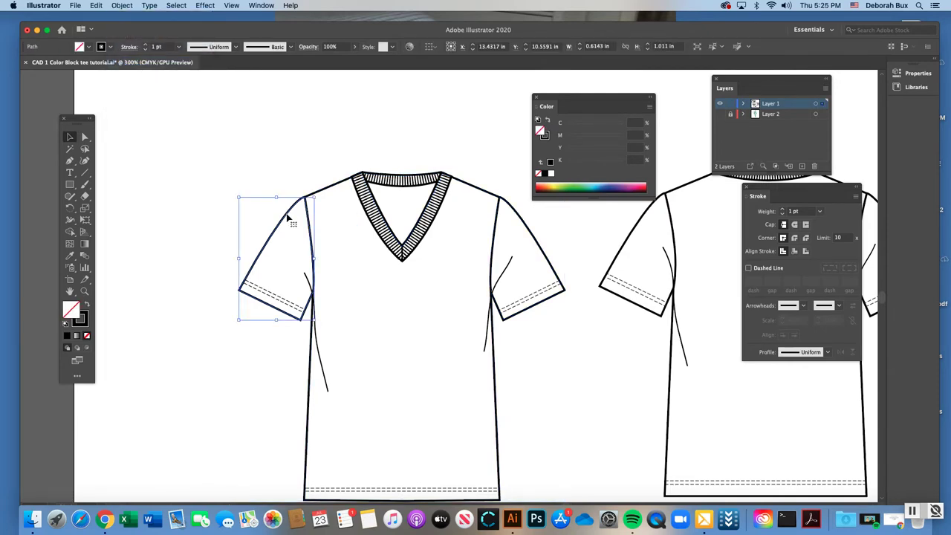
scroll(340, 251, right, 2)
scroll(340, 251, down, 2)
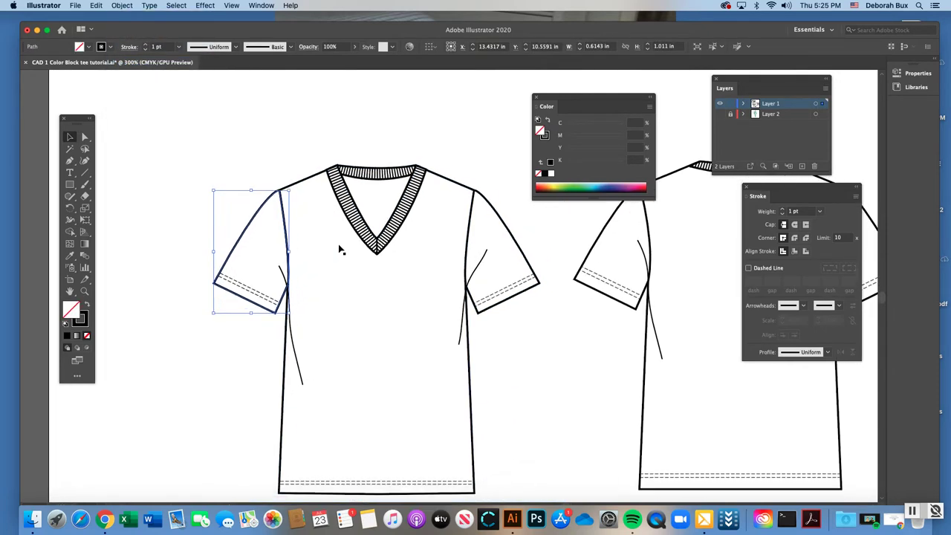
scroll(340, 250, right, 3)
click(122, 6)
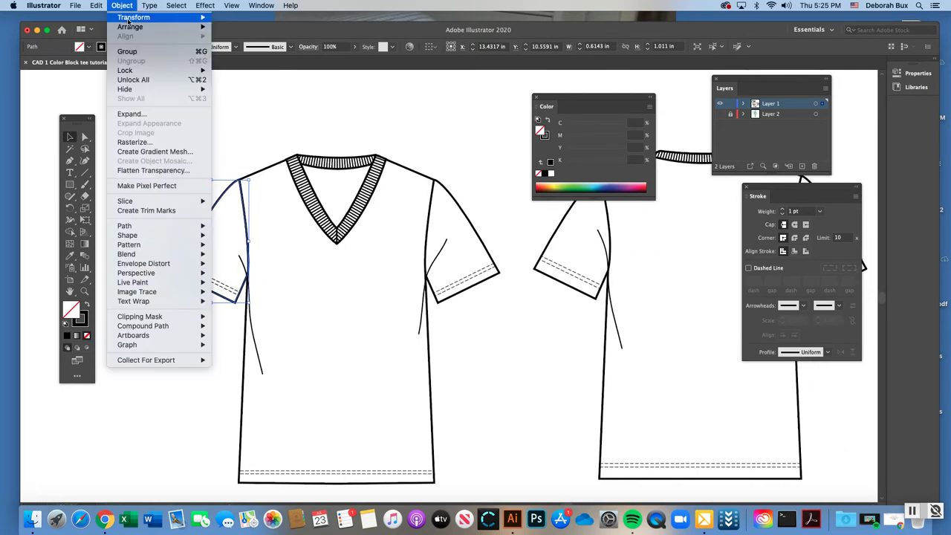
click(212, 208)
click(219, 193)
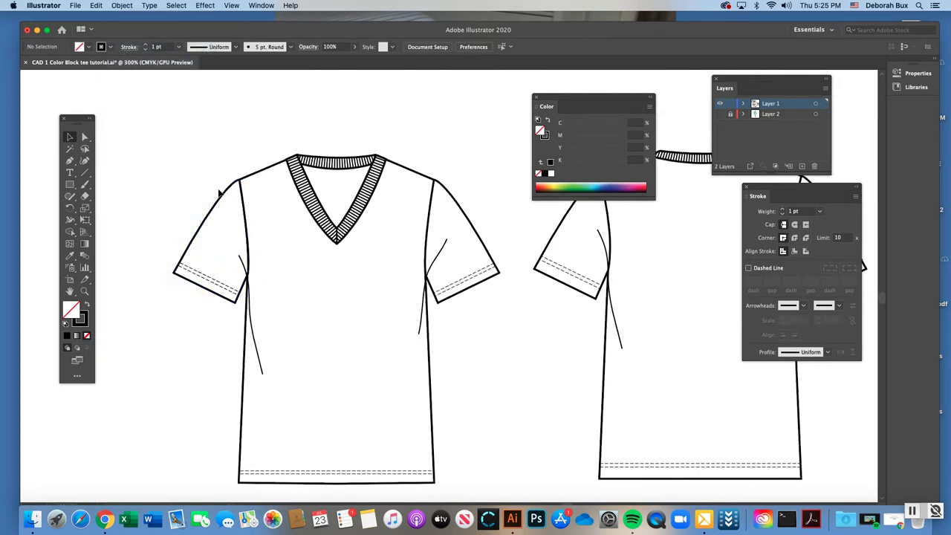
click(122, 5)
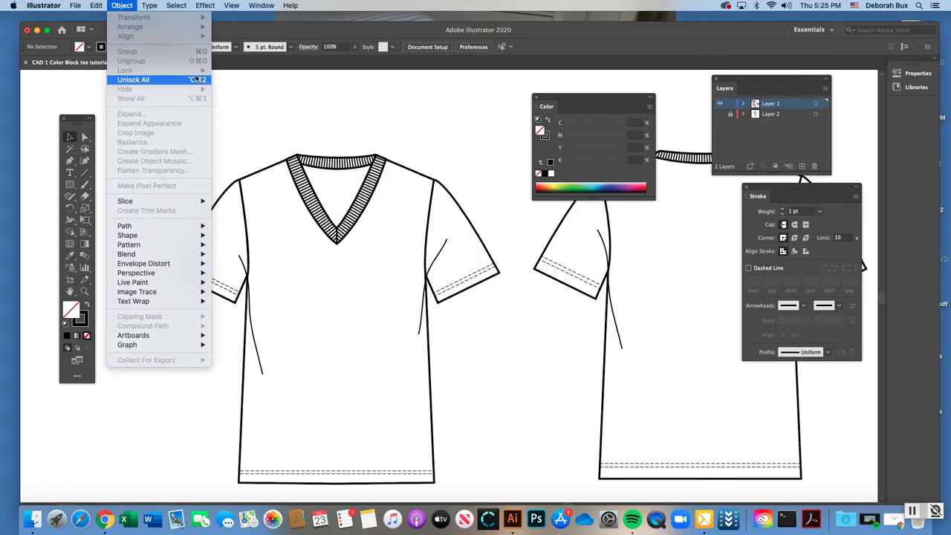
click(134, 80)
click(116, 7)
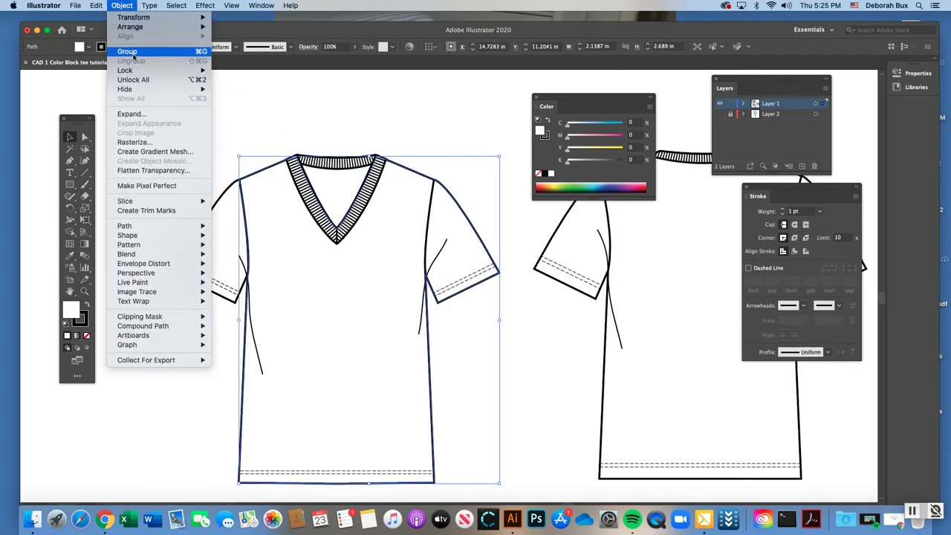
click(256, 140)
click(256, 139)
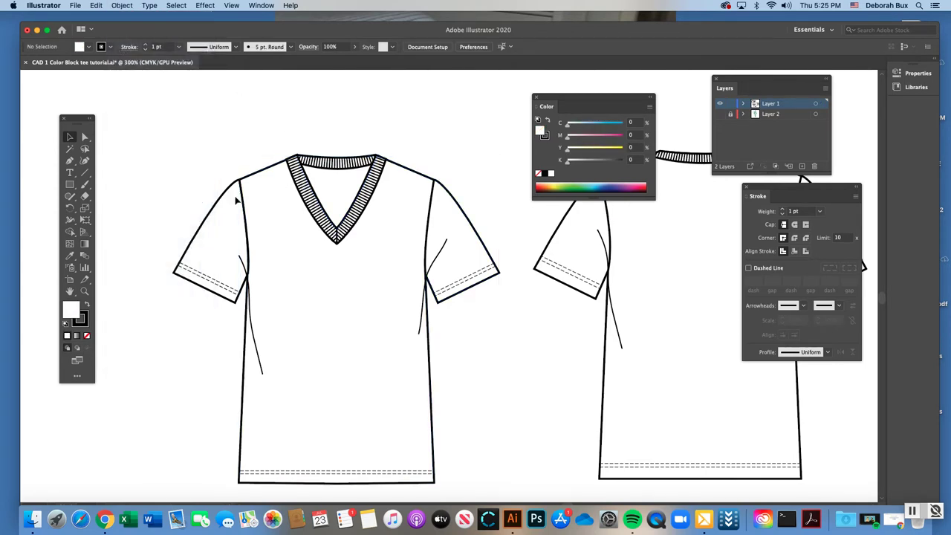
Pull the left sleeve up and away from the front body and inspect the anchor points of both outlines
click(224, 197)
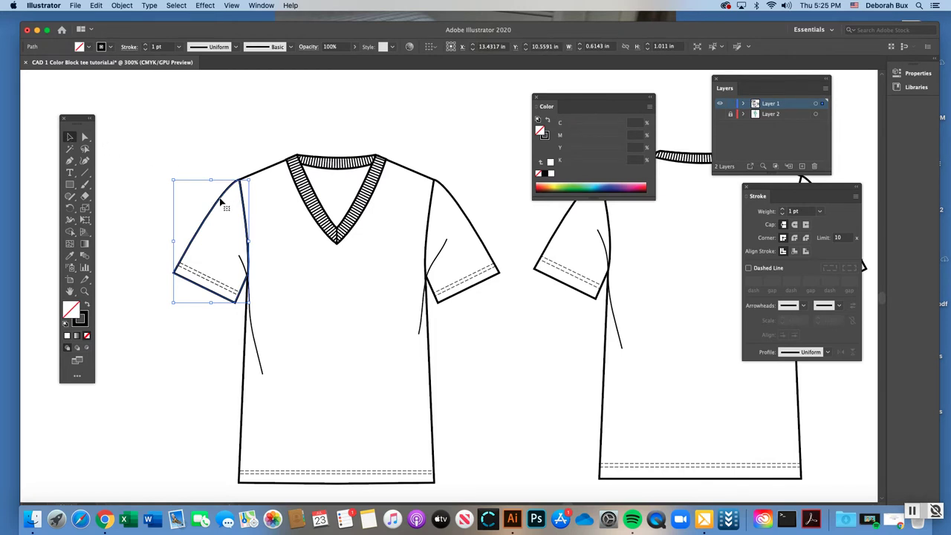
drag(220, 201, 157, 173)
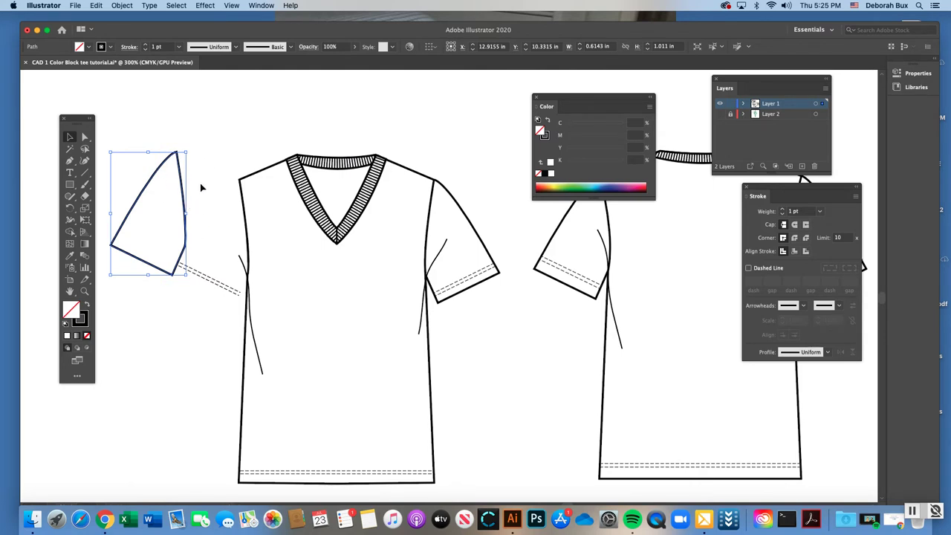
click(168, 129)
click(85, 136)
click(162, 164)
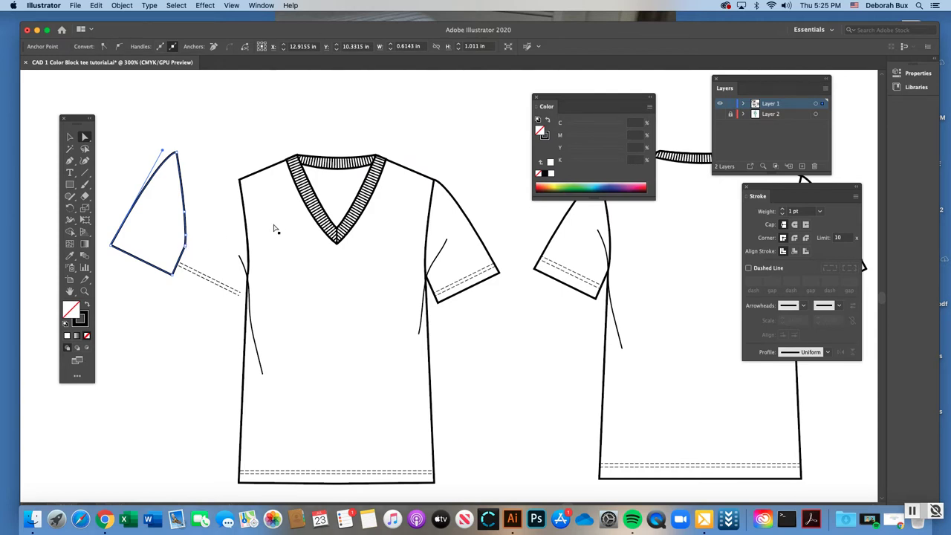
click(249, 181)
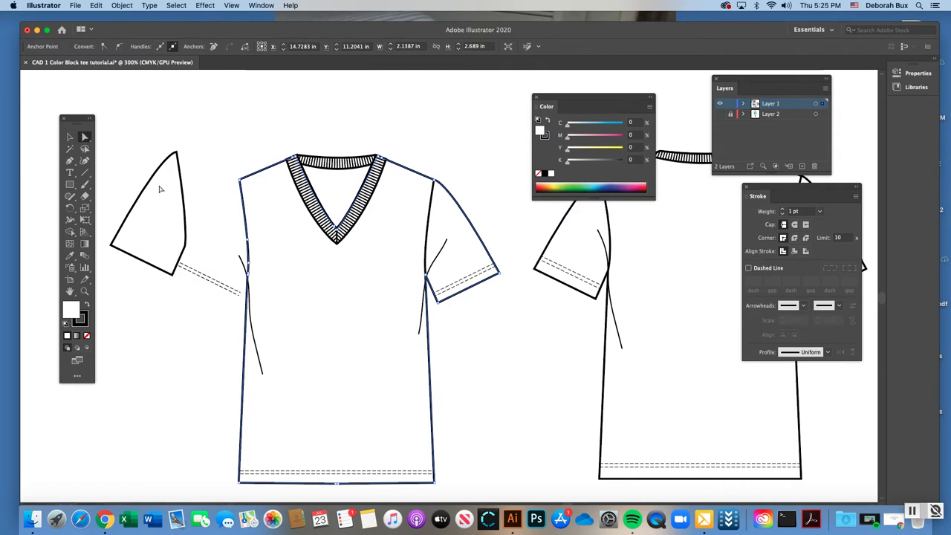
Undo the left sleeve's move away from the body and deselect the sleeve
key(super)
drag(178, 190, 241, 217)
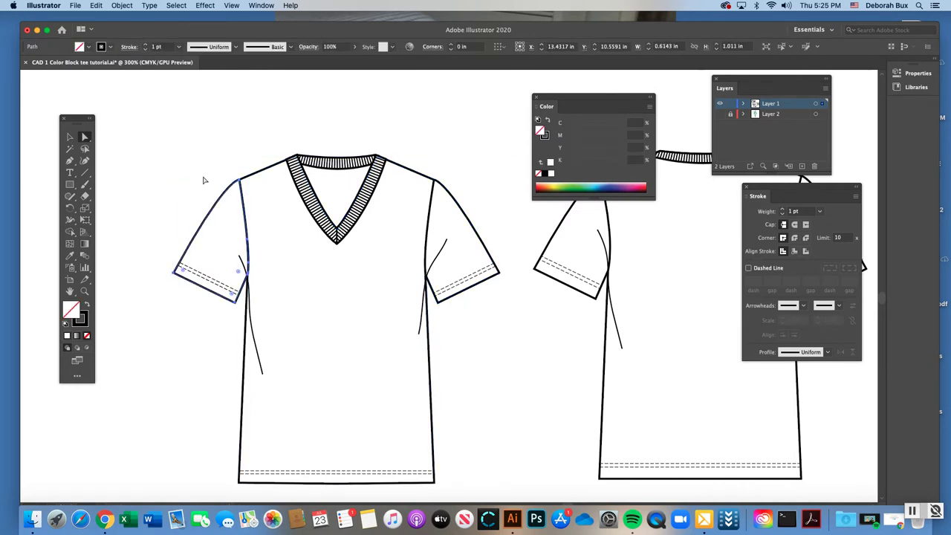
scroll(257, 238, right, 1)
click(70, 138)
click(291, 143)
scroll(425, 230, right, 5)
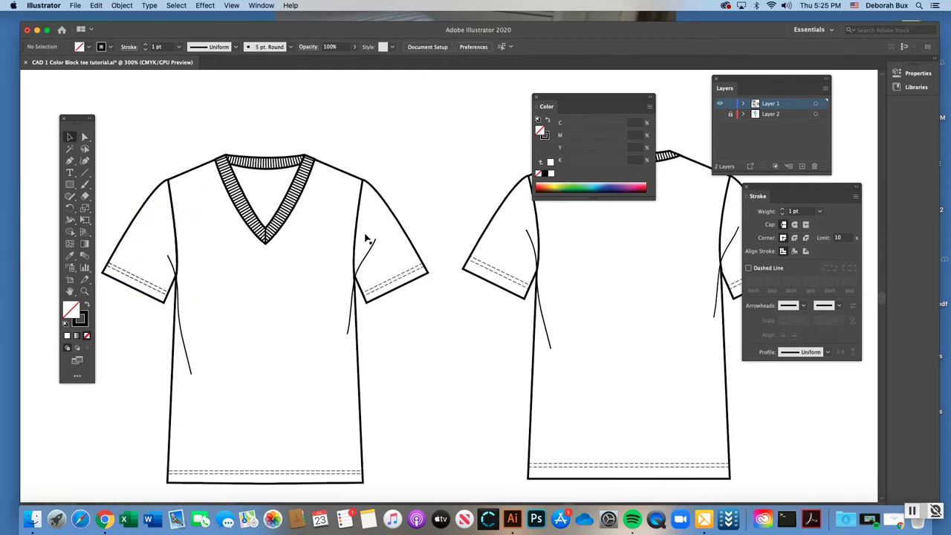
scroll(393, 229, right, 3)
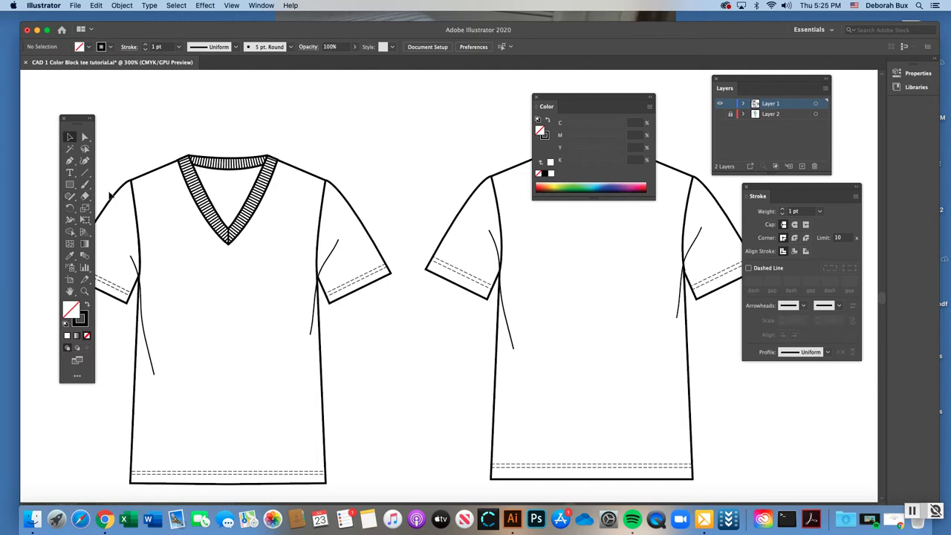
Set the Pen tool's stroke to a magenta-red of C 0, M 100, Y 62.65, K 0.01
scroll(206, 208, left, 4)
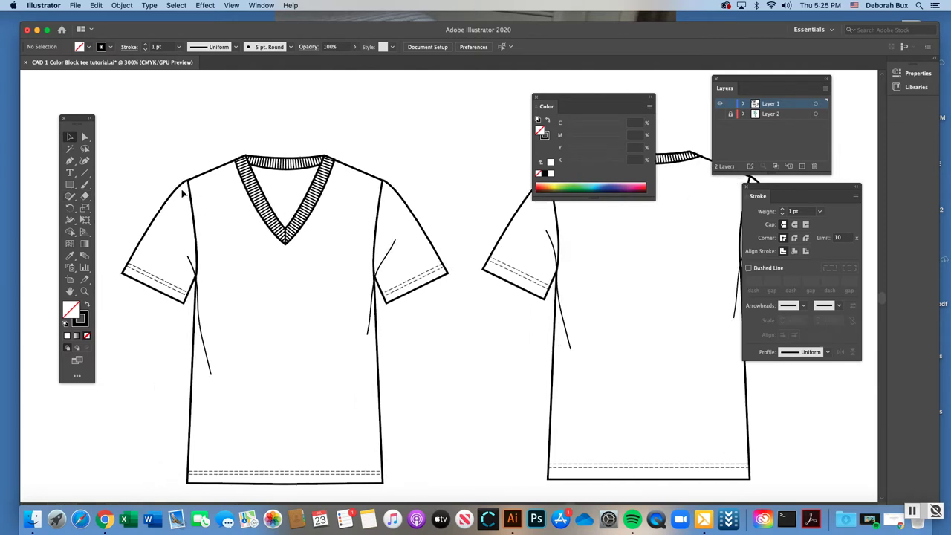
click(70, 161)
double_click(82, 321)
key(super+v)
click(557, 249)
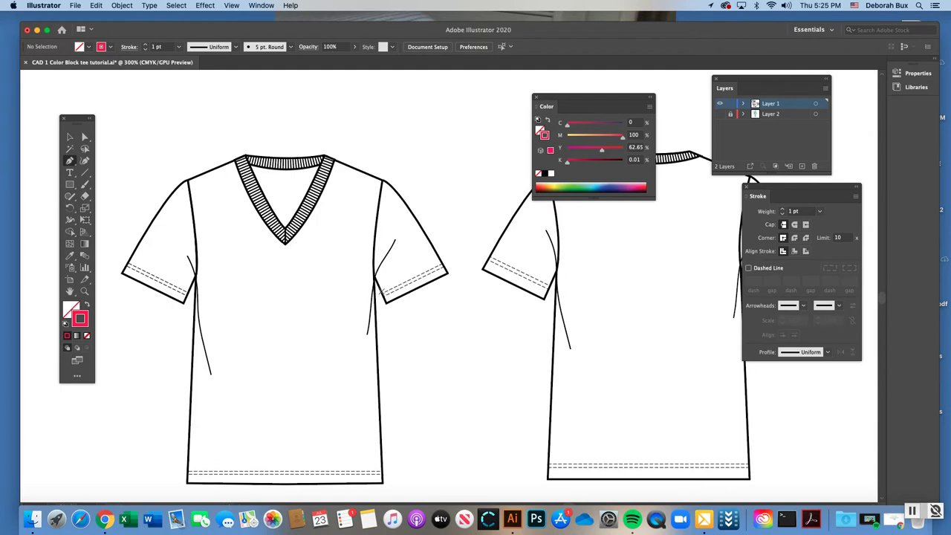
Draw a curved Pen line along the front tee's right armhole, extending past the shoulder and underarm, and deselect it
click(380, 302)
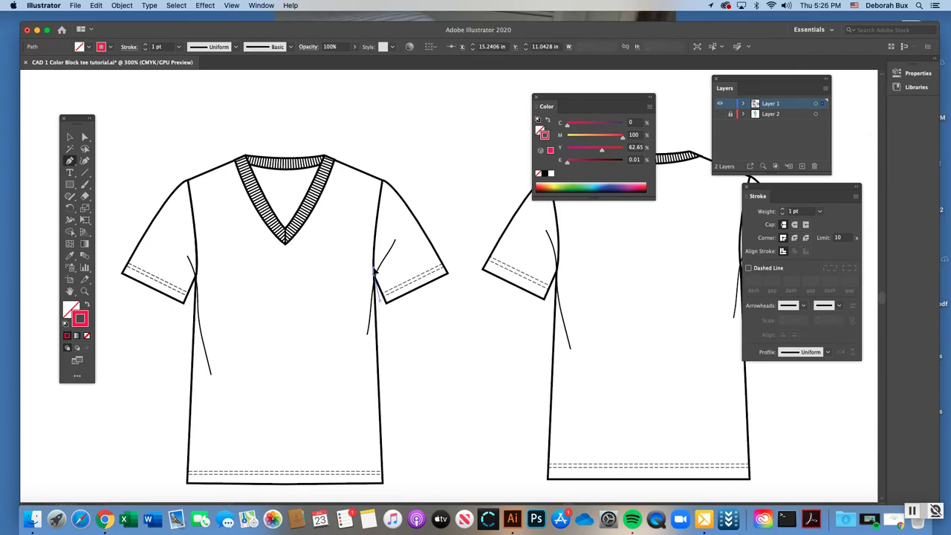
click(375, 274)
drag(384, 170, 392, 122)
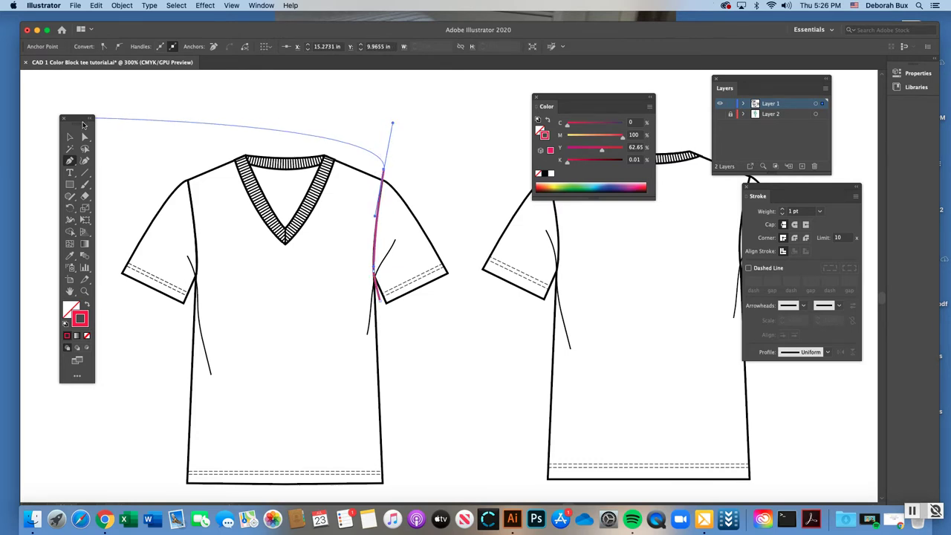
click(85, 137)
click(250, 112)
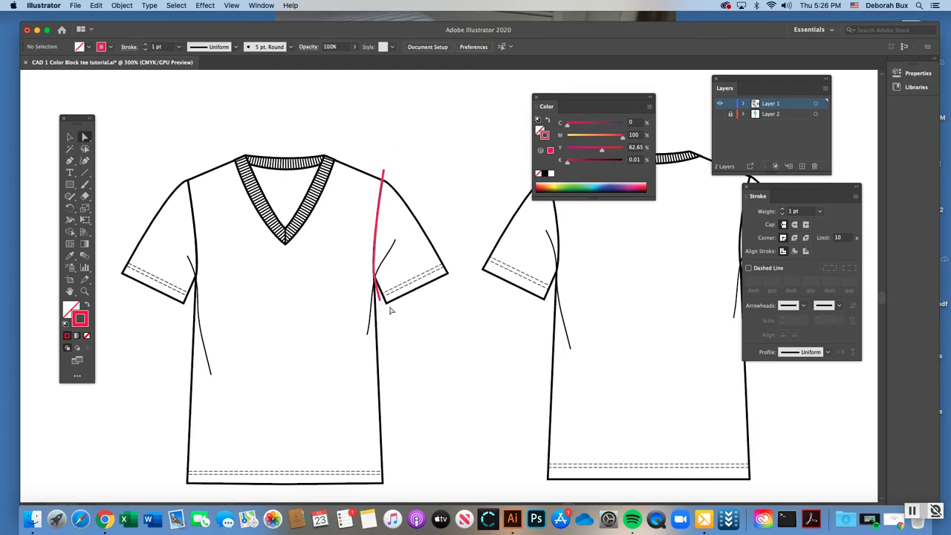
Separate the right sleeve from the front body along the magenta armhole line with the Shape Builder
click(70, 137)
click(368, 176)
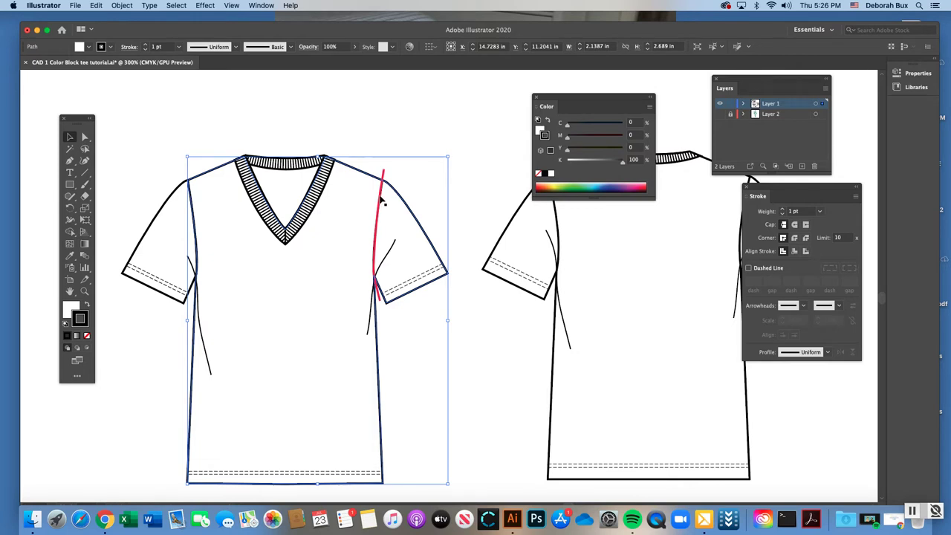
shift+click(380, 198)
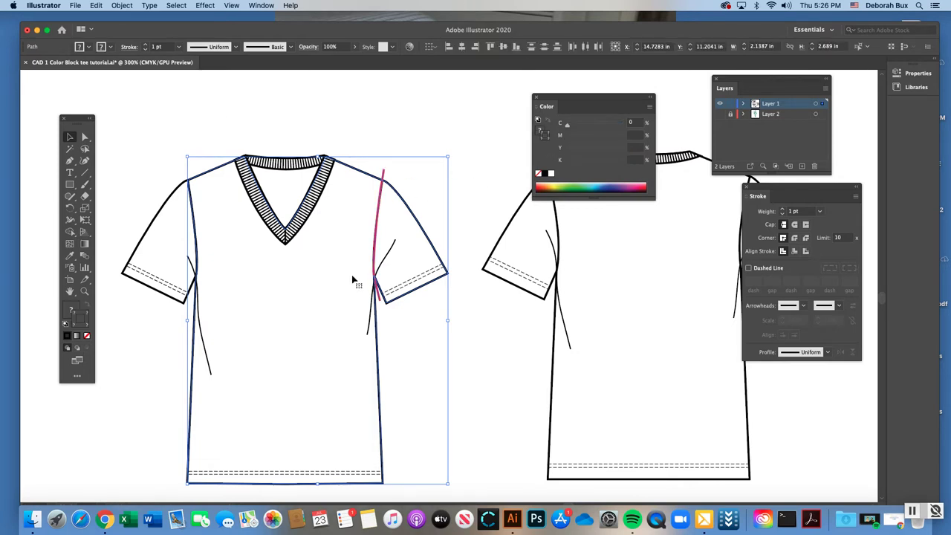
scroll(363, 280, right, 2)
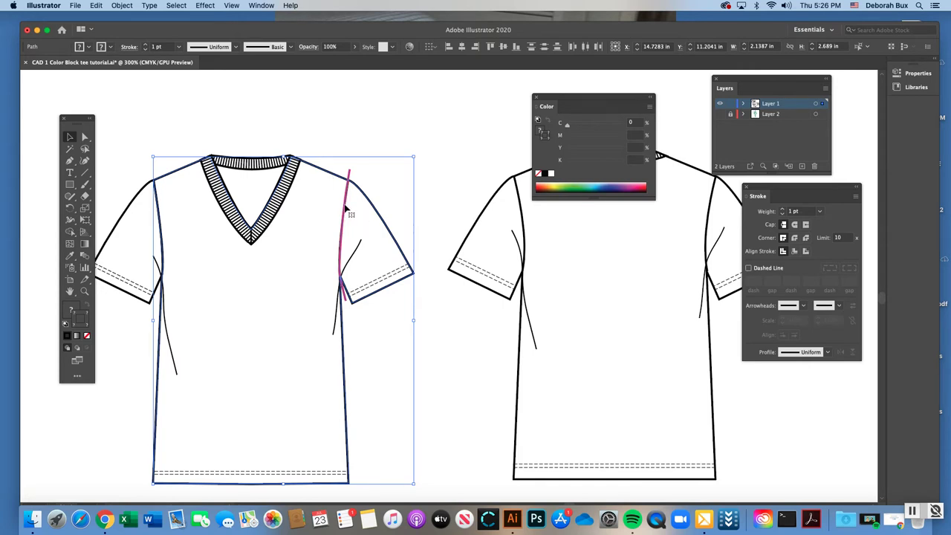
click(70, 231)
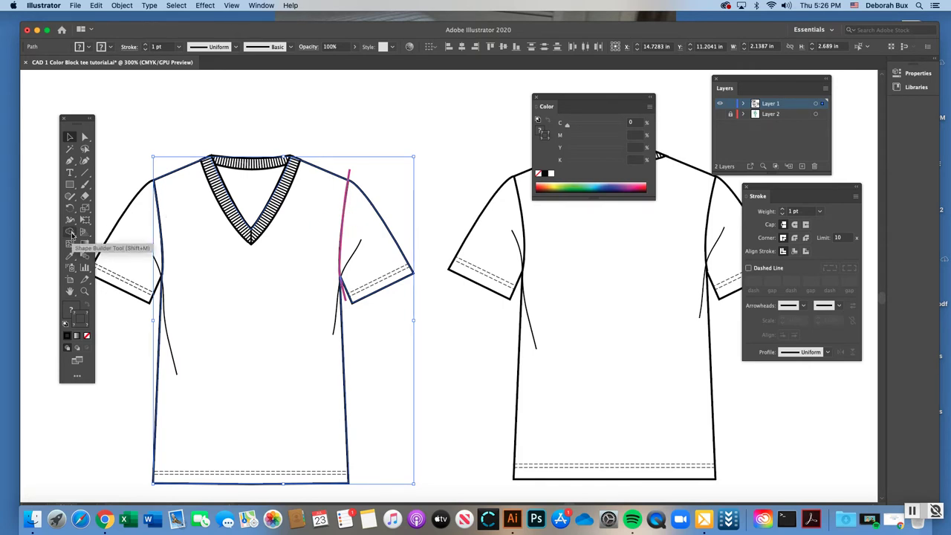
click(352, 234)
key(super+shift+a)
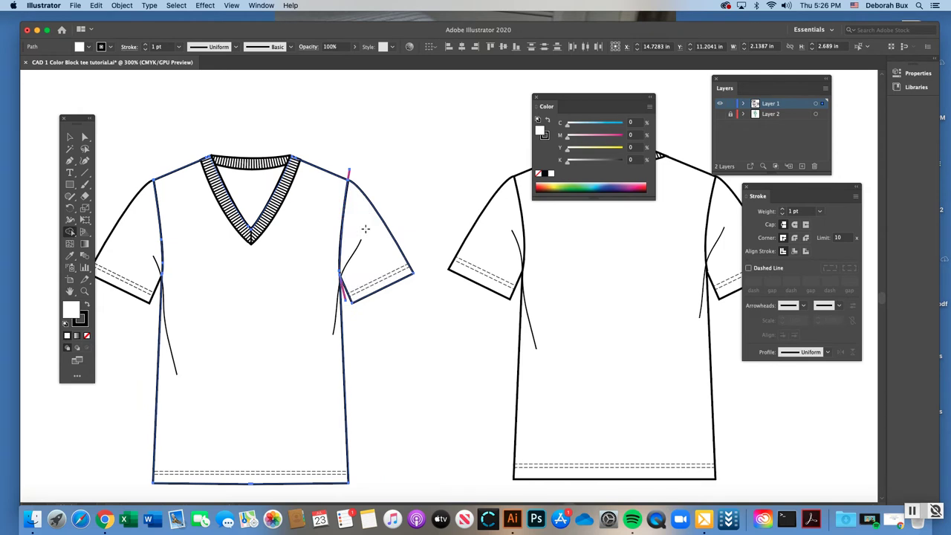
Delete the magenta line ends left at the right shoulder and underarm, and select the right sleeve to check its outline
click(70, 137)
click(349, 176)
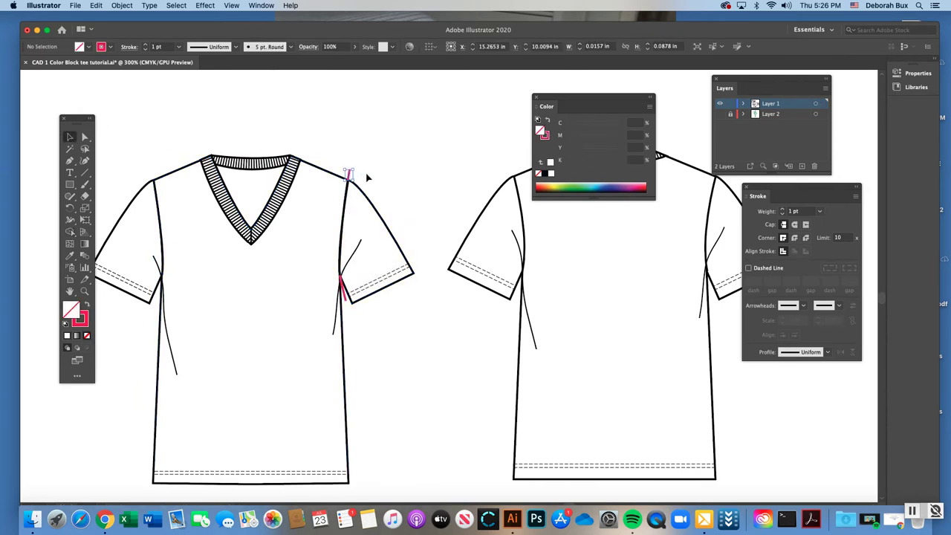
click(345, 290)
click(398, 199)
drag(372, 208, 387, 186)
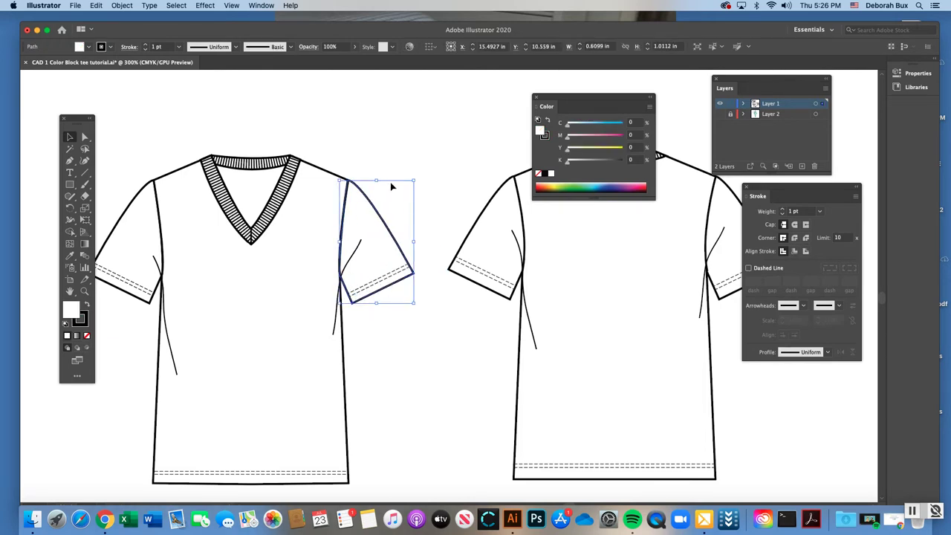
click(374, 163)
Fill both front sleeves with blue 3BAED1 and deselect them
key(super+minus)
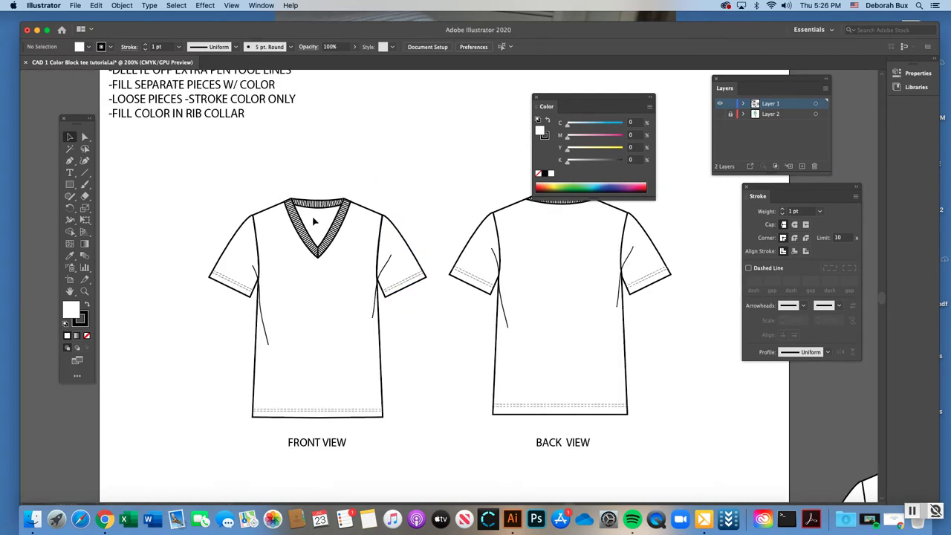
click(242, 228)
shift+click(402, 238)
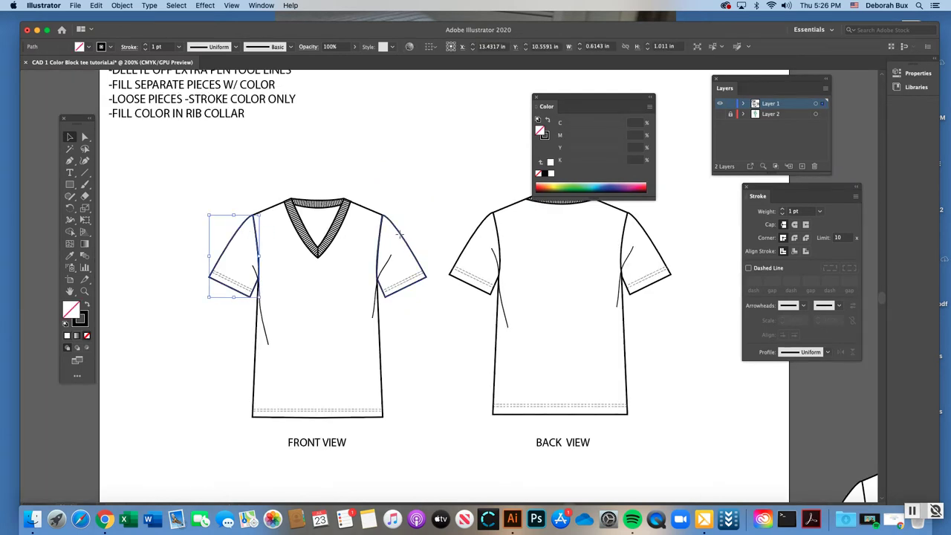
double_click(73, 311)
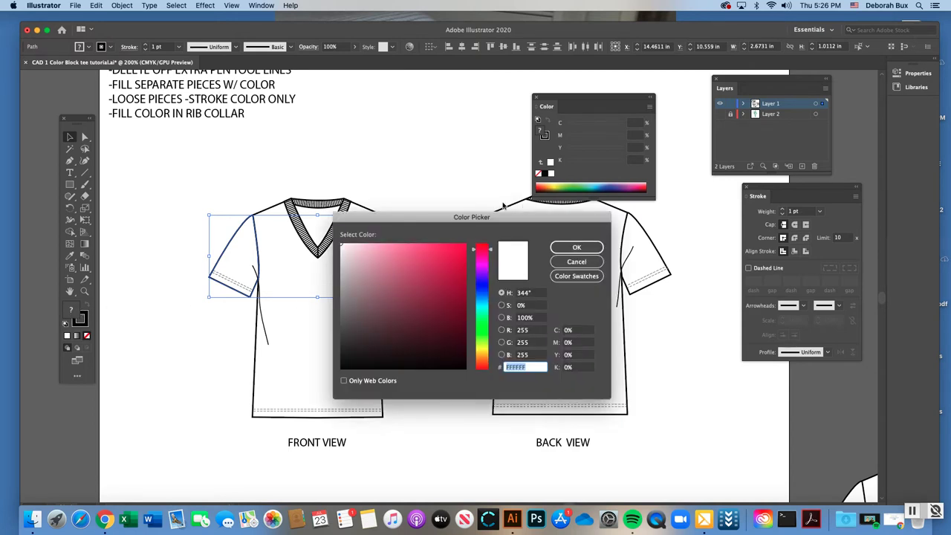
click(482, 301)
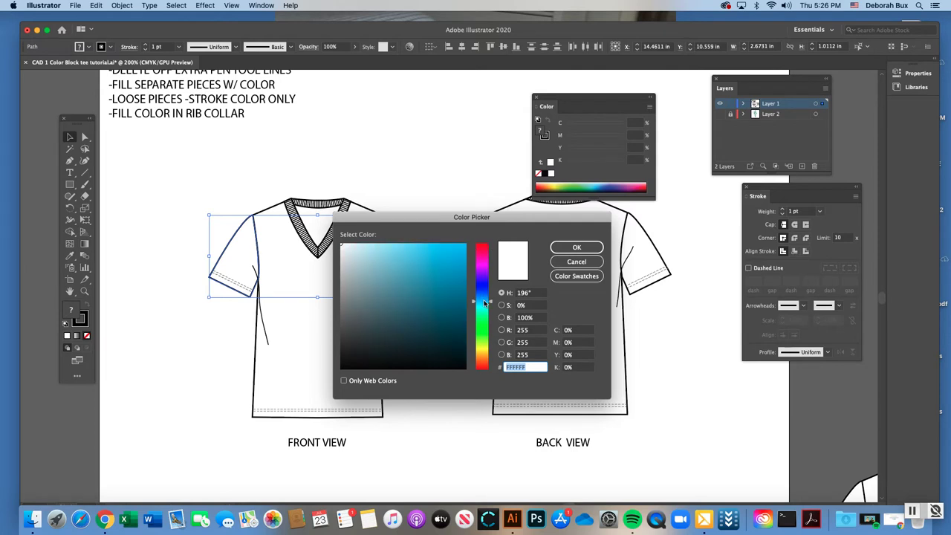
click(433, 265)
click(577, 246)
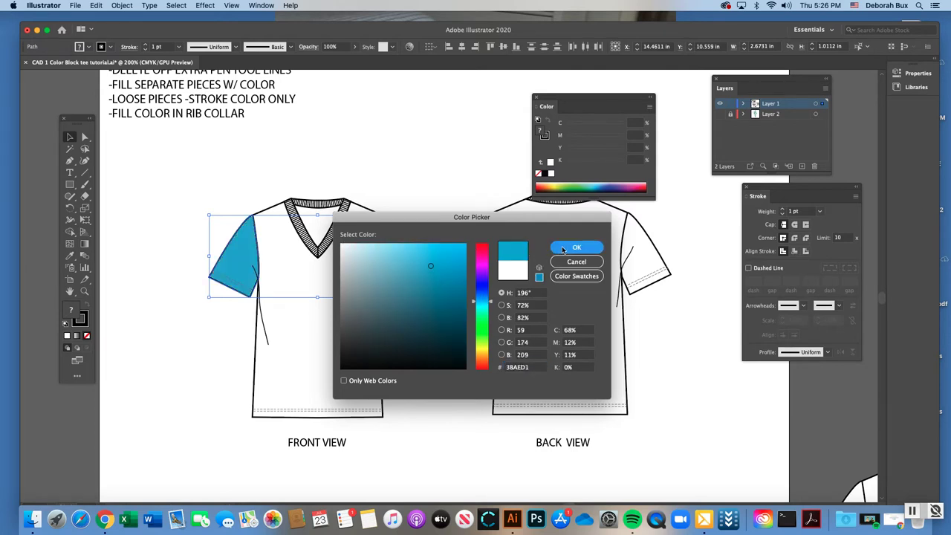
click(328, 165)
Ungroup the back view tee and deselect its pieces
scroll(399, 238, right, 1)
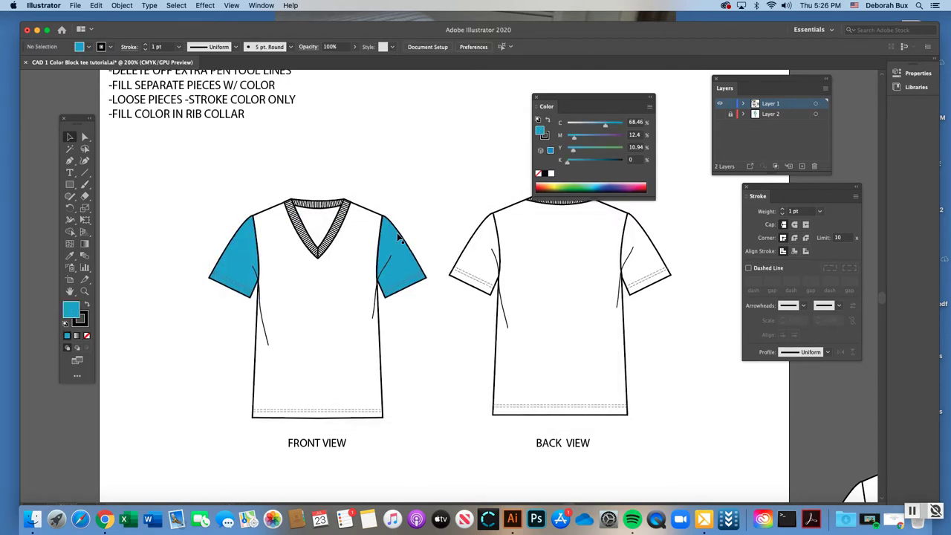
scroll(399, 238, right, 5)
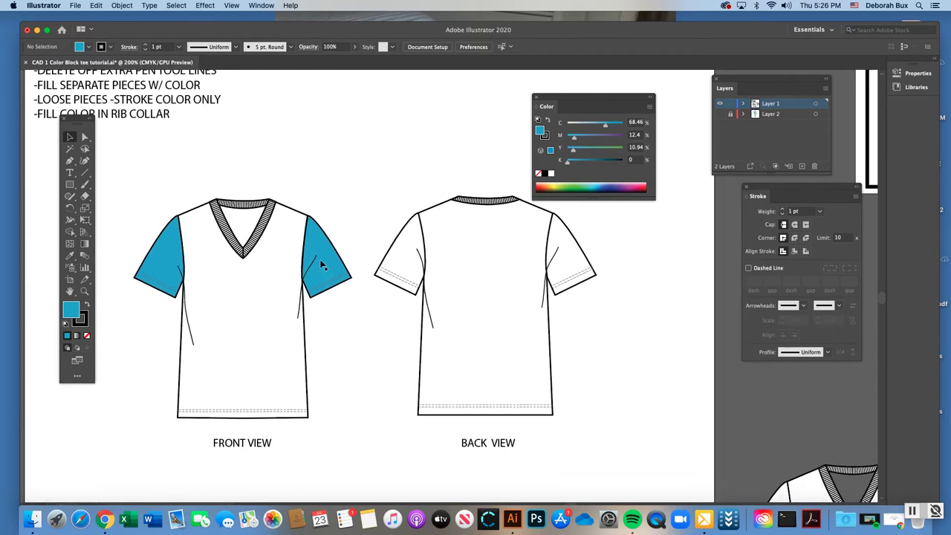
scroll(344, 248, right, 4)
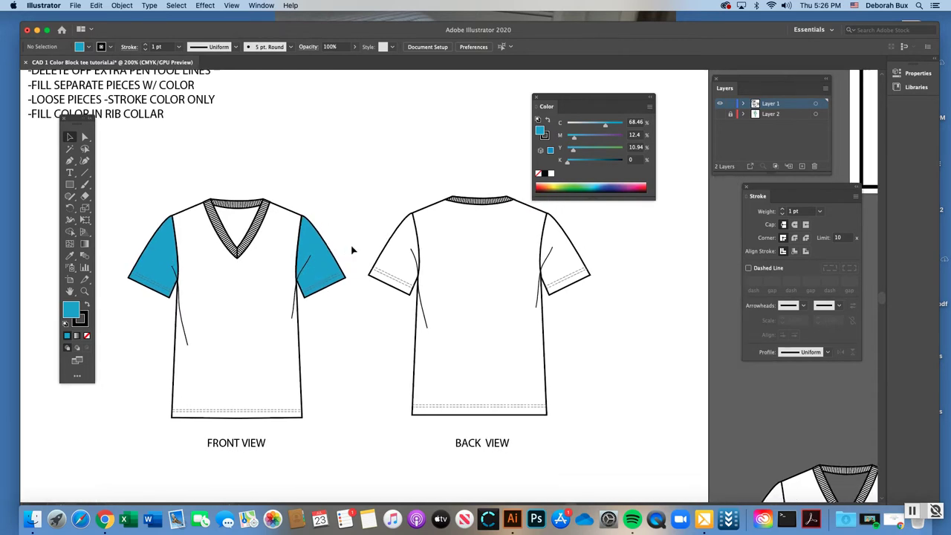
click(344, 240)
click(344, 240)
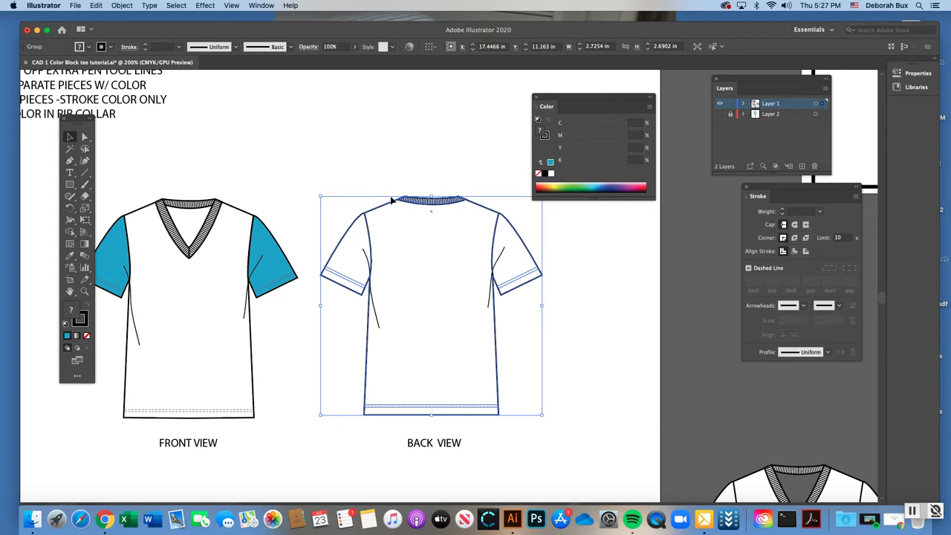
click(121, 6)
click(160, 63)
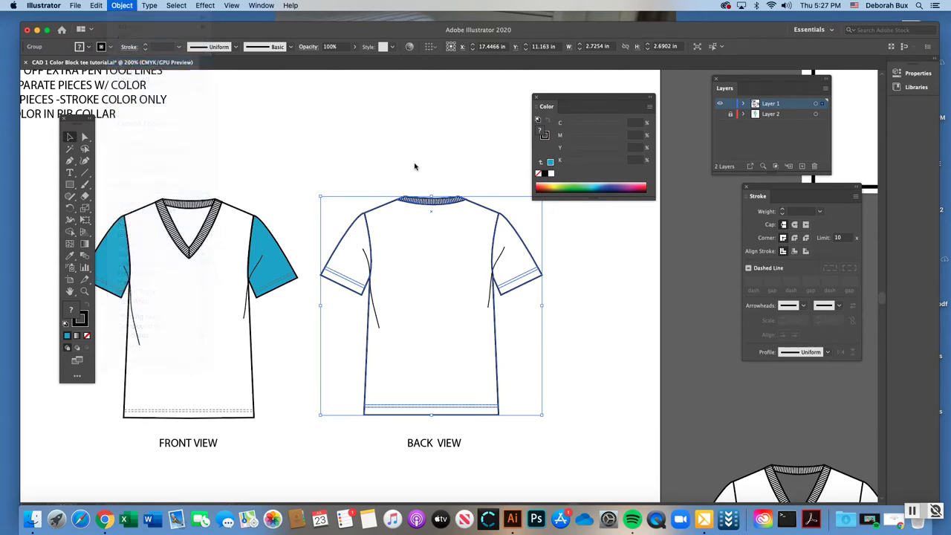
click(414, 166)
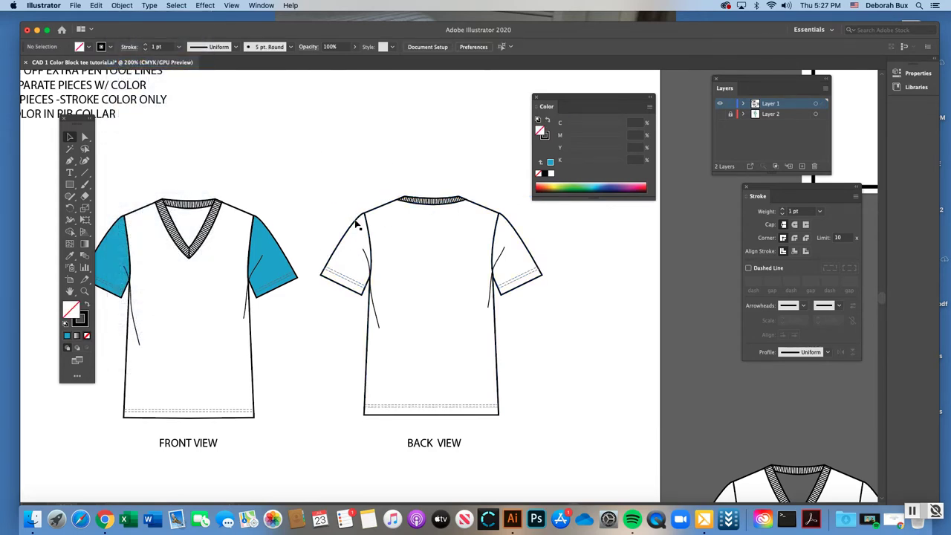
Move the back neck rib up clear of the back tee and delete the rest of the back tee
scroll(355, 224, up, 2)
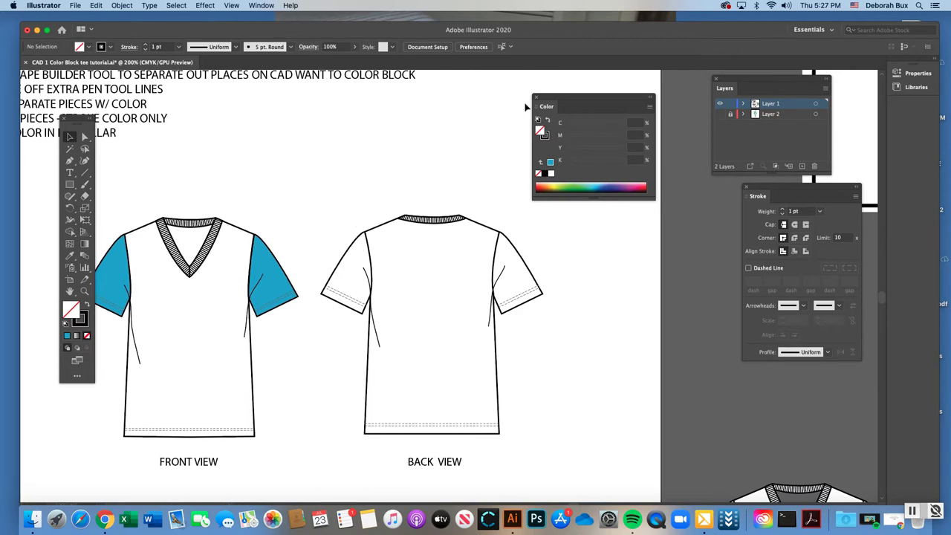
drag(551, 99, 599, 99)
scroll(328, 229, left, 5)
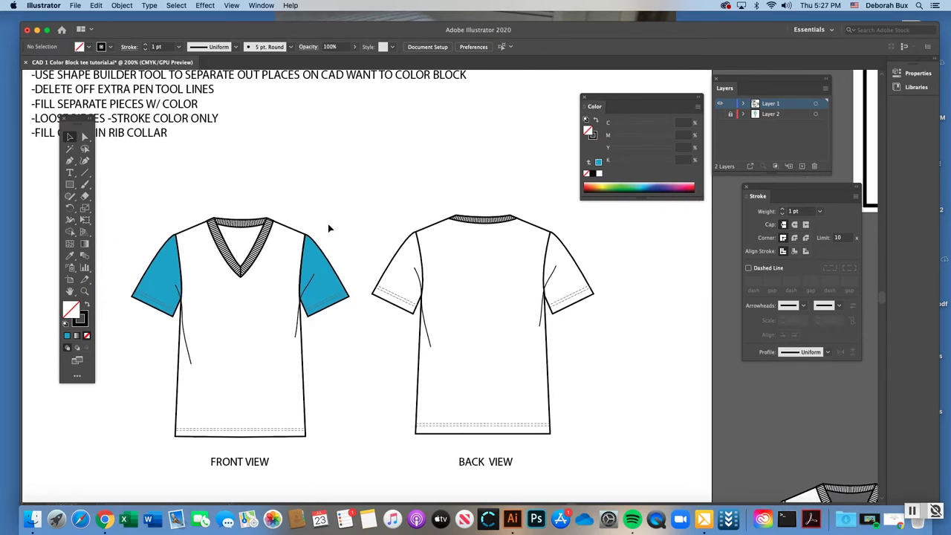
drag(469, 222, 461, 173)
drag(372, 228, 587, 435)
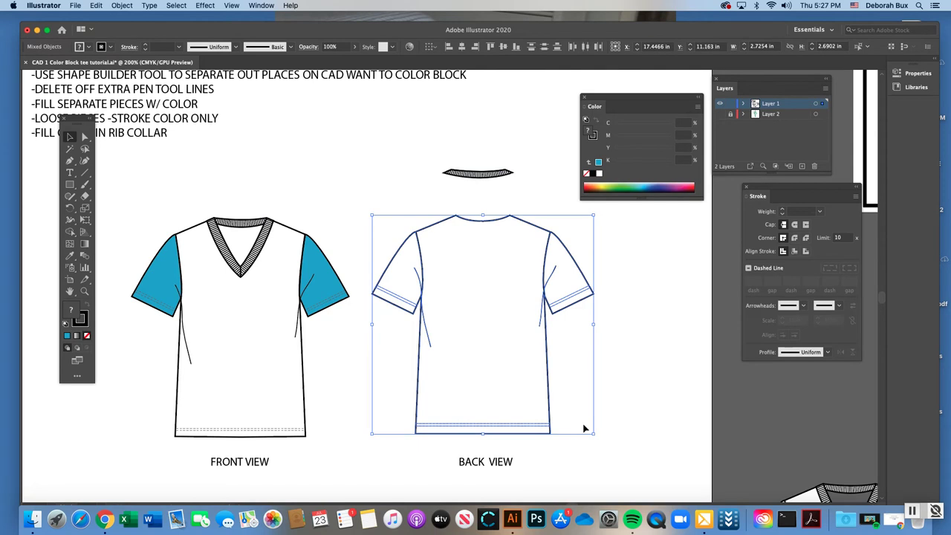
key(Delete)
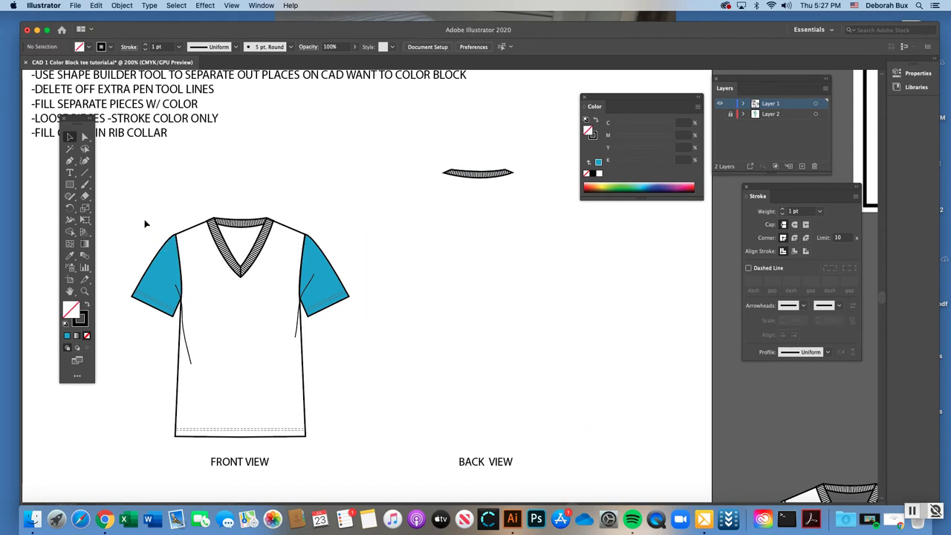
Copy the entire front tee and place the duplicate above the BACK VIEW label
drag(138, 213, 360, 435)
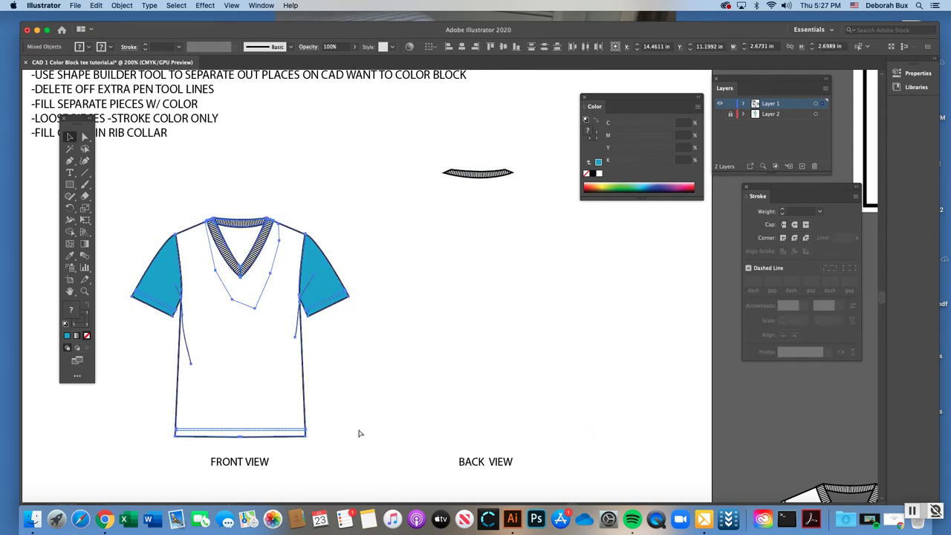
key(super+c)
key(super+v)
drag(433, 215, 446, 248)
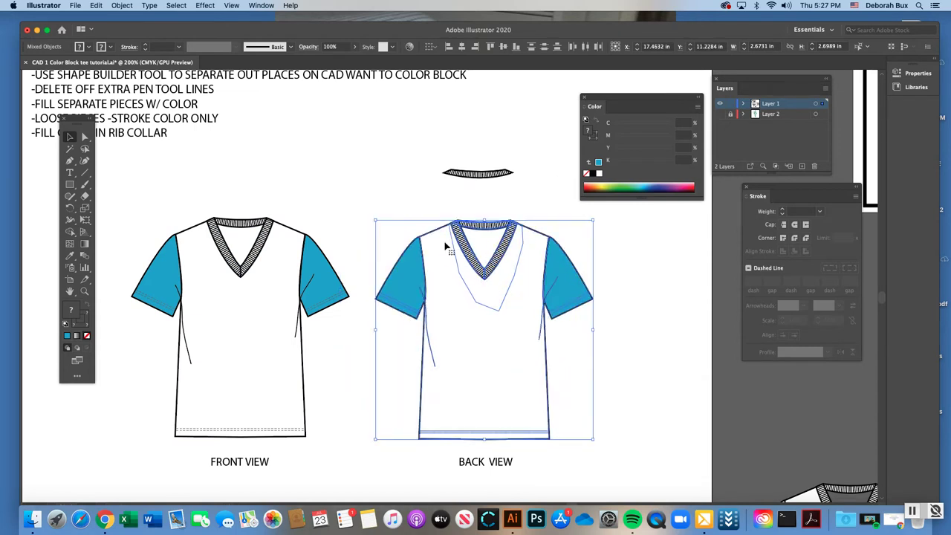
key(super+shift+a)
Delete the left and right V-neck rib bands from the back view copy
click(466, 236)
click(472, 245)
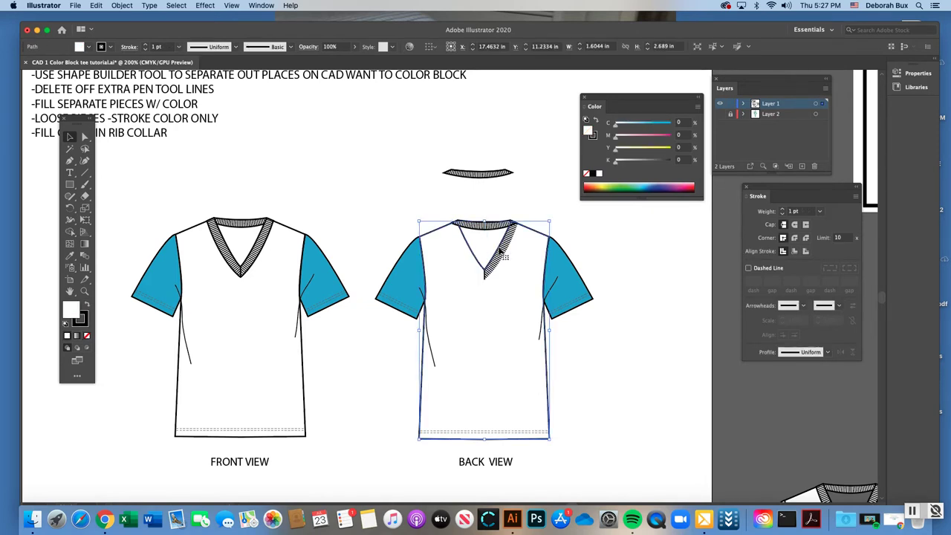
key(super+shift+a)
click(510, 242)
key(Delete)
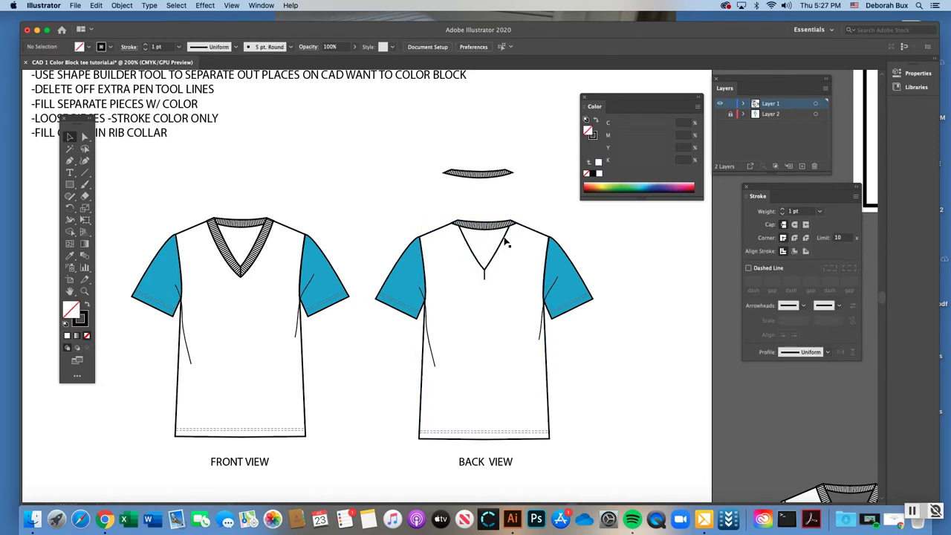
Delete the short center rib line and the V-neck's bottom anchor point from the back view copy
click(504, 238)
click(85, 136)
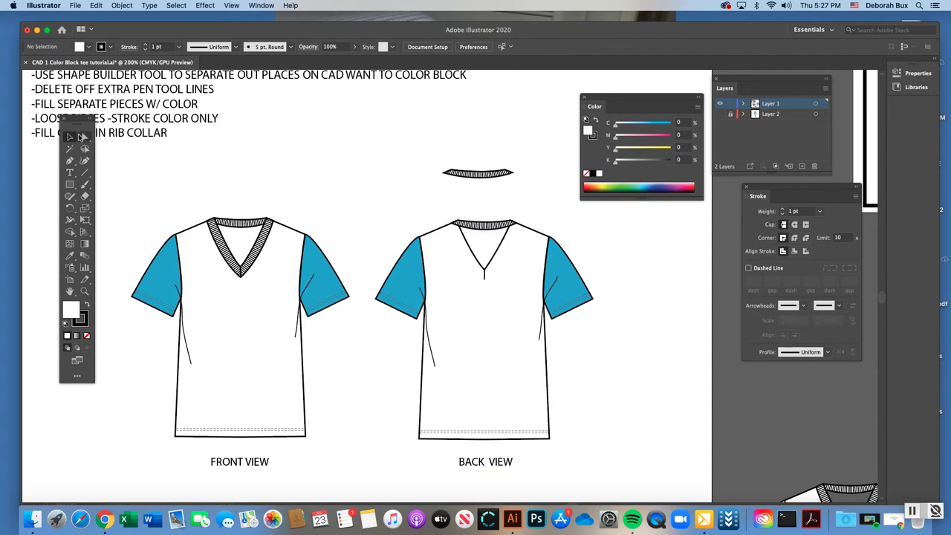
click(487, 277)
key(super+shift+a)
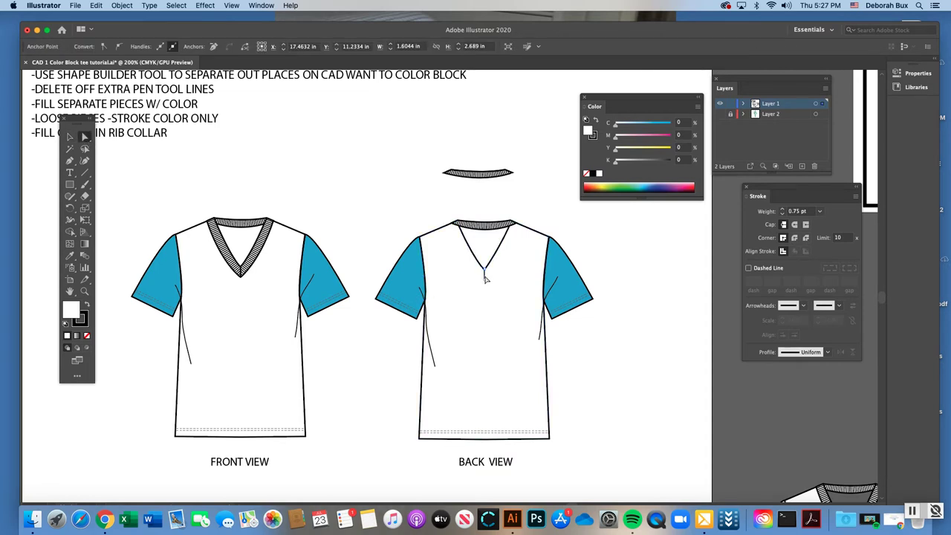
click(487, 275)
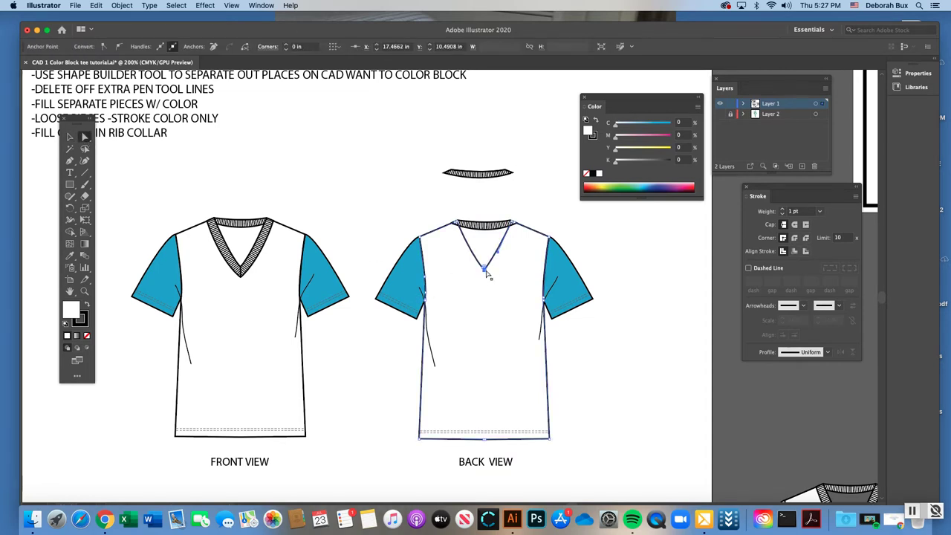
key(super+shift+a)
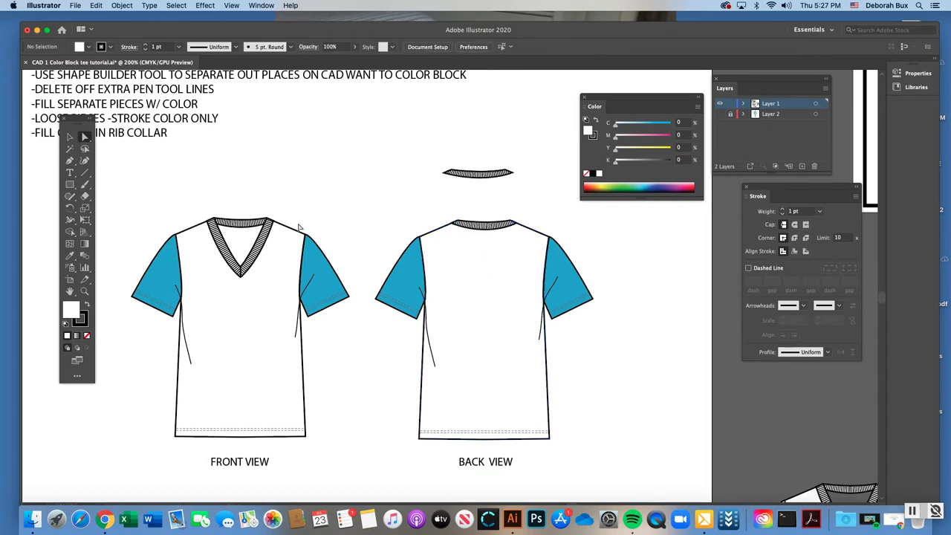
Move the back neck rib up off the back tee's neckline, below the other loose rib
click(70, 291)
click(84, 291)
click(562, 274)
scroll(187, 168, right, 5)
scroll(242, 206, left, 4)
scroll(242, 206, left, 2)
click(70, 137)
click(320, 218)
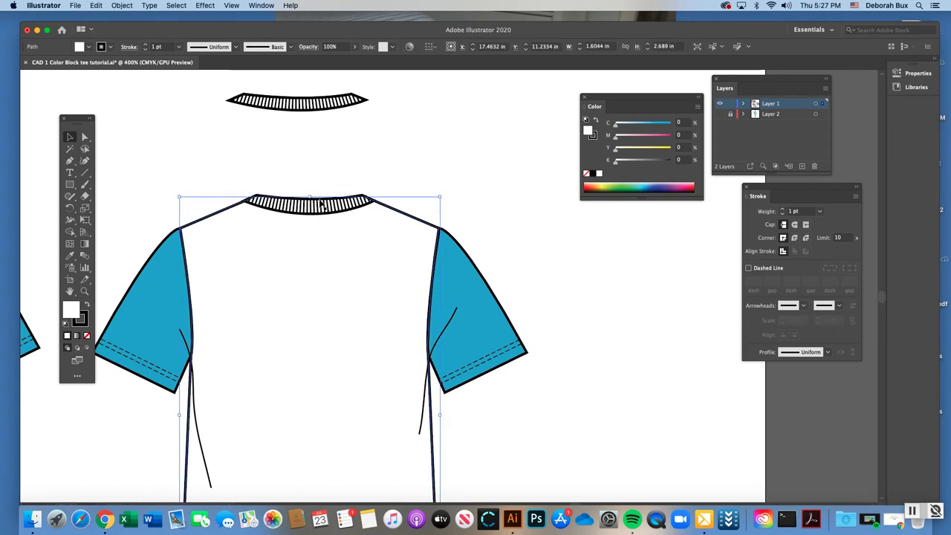
click(313, 207)
drag(313, 207, 321, 147)
click(261, 168)
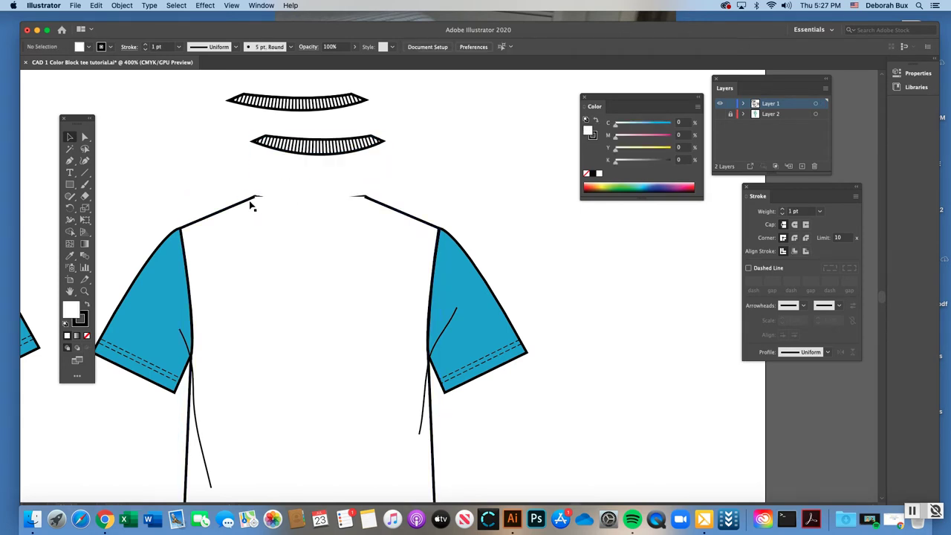
Remove the fill from the back tee's body and delete the leftover V-neck segments between the shoulder points
click(248, 202)
key(a)
click(263, 201)
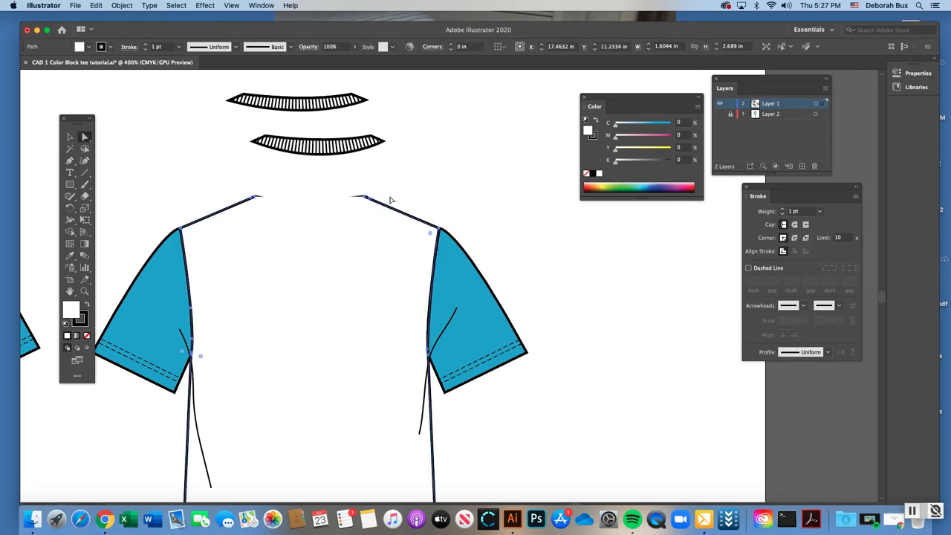
click(365, 198)
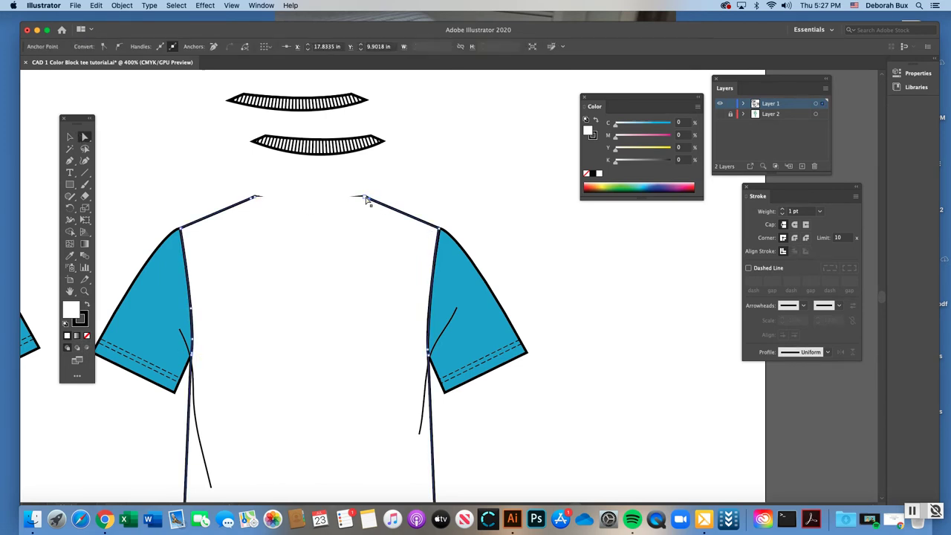
click(85, 336)
click(231, 197)
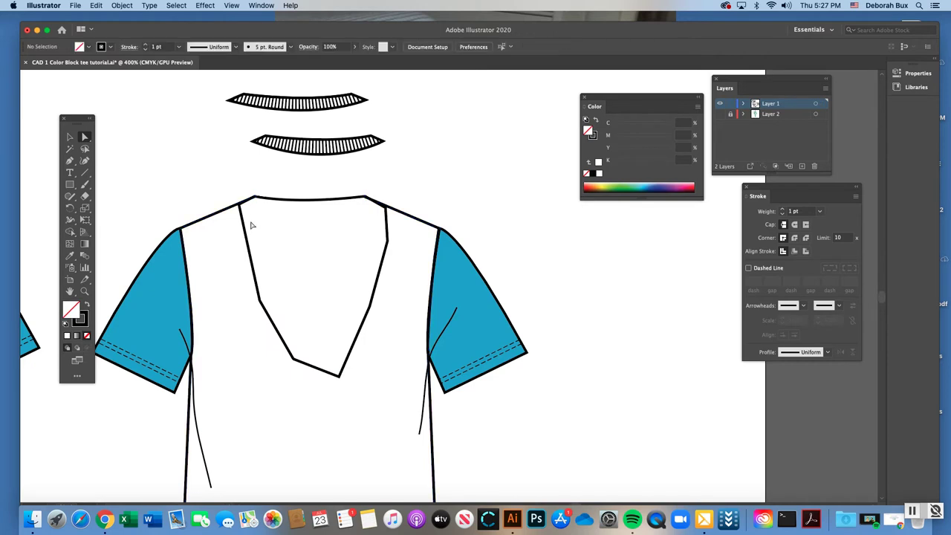
click(245, 227)
key(Delete)
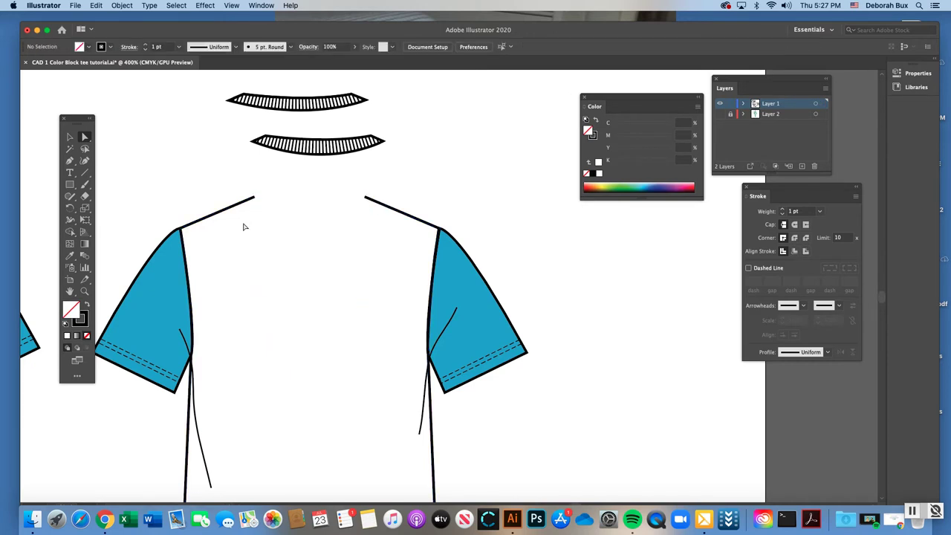
Draw a shallow curved back neckline with the Pen tool, joining the left and right shoulder neck points
drag(253, 200, 285, 266)
click(71, 162)
click(253, 198)
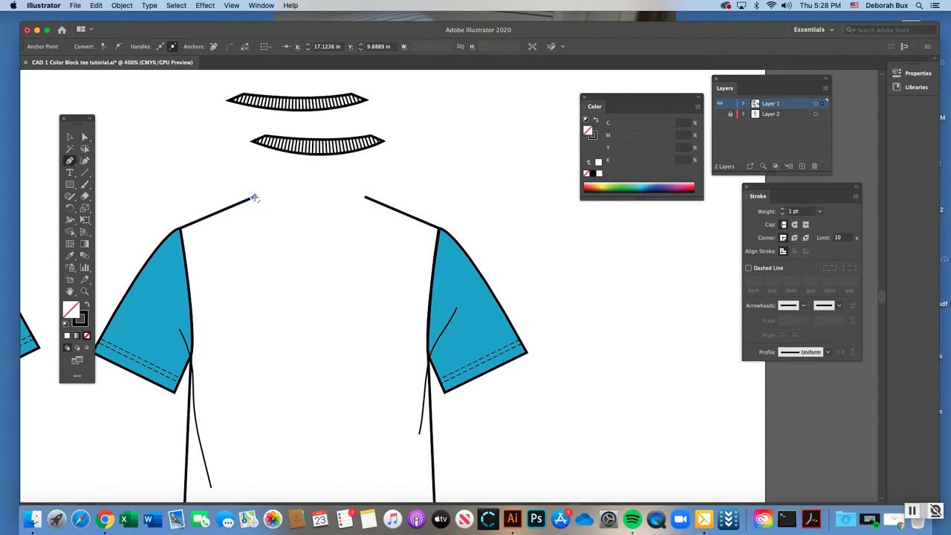
drag(366, 198, 416, 192)
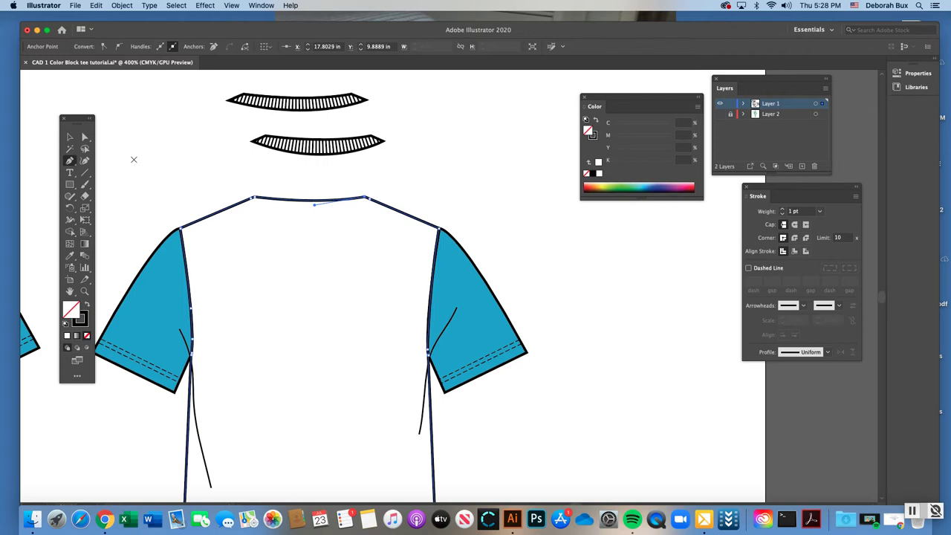
Move the lower loose neck rib back down onto the back tee's new neckline
key(v)
click(159, 151)
drag(275, 143, 291, 204)
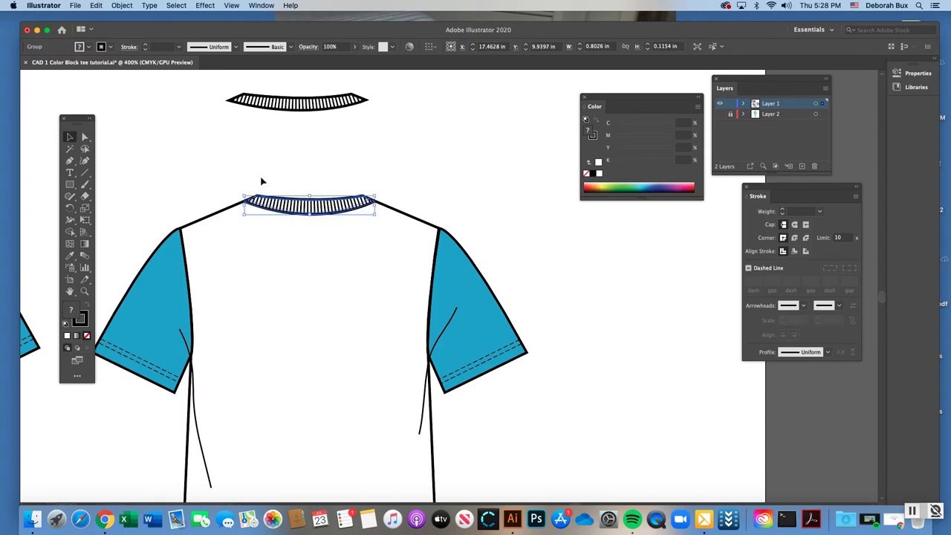
click(261, 179)
Review the finished front and back tees and compare them with the color-blocked chest examples on the artboard above
key(super+0)
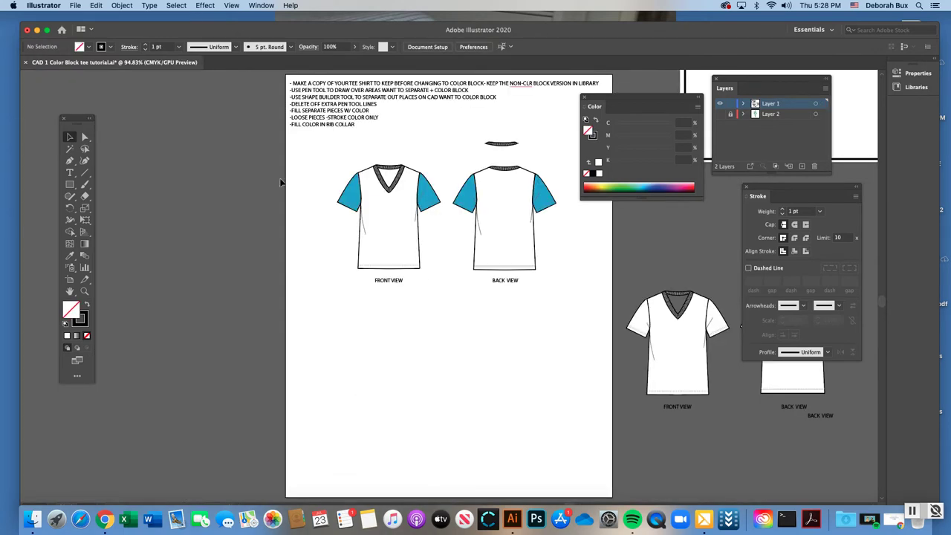
scroll(269, 179, right, 10)
scroll(348, 237, up, 7)
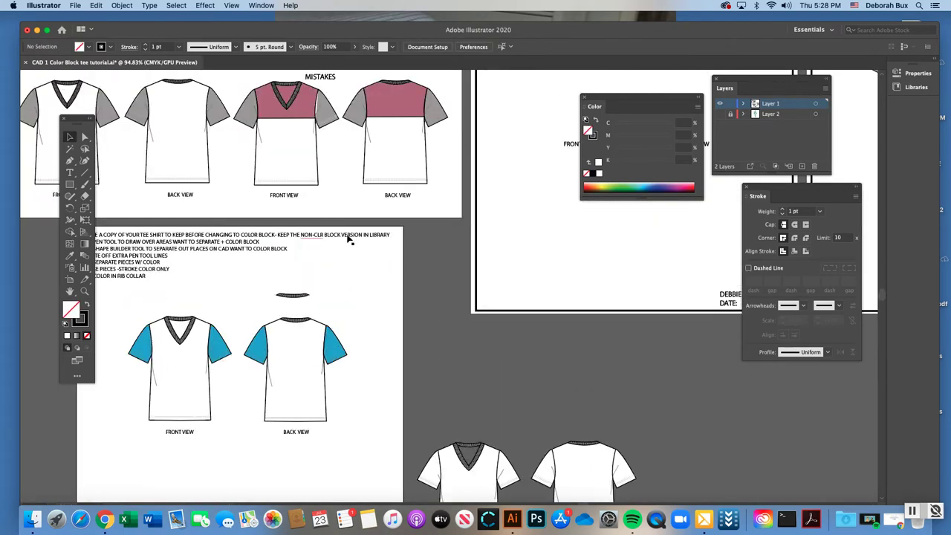
scroll(348, 237, left, 3)
scroll(301, 338, down, 1)
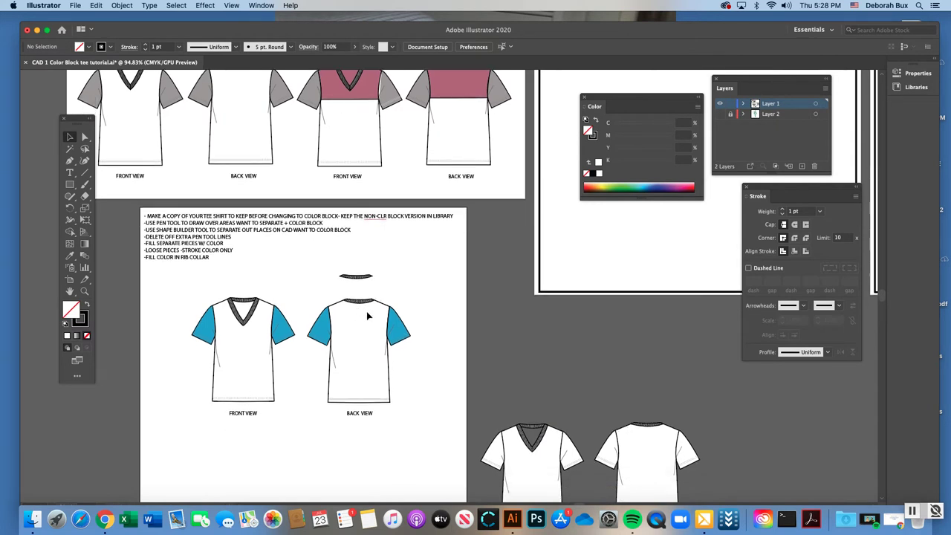
double_click(84, 290)
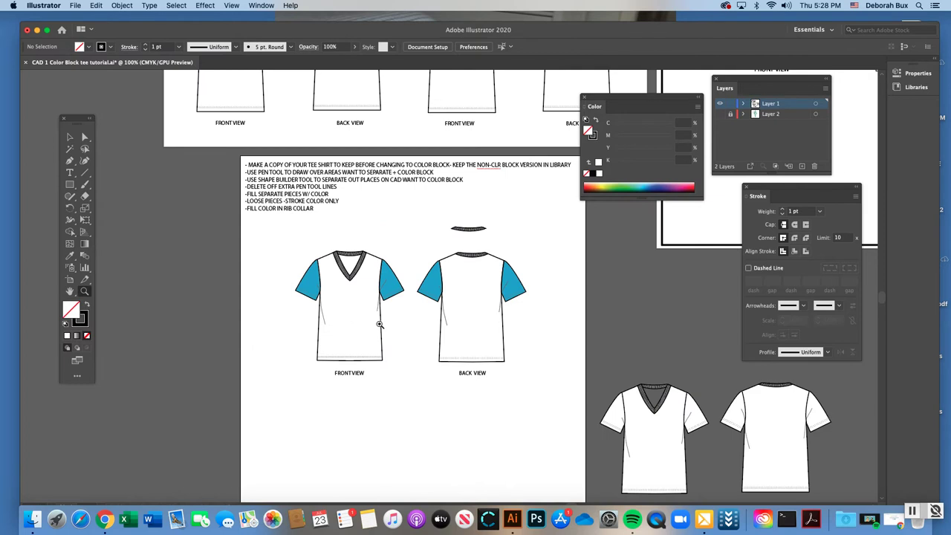
scroll(379, 325, right, 3)
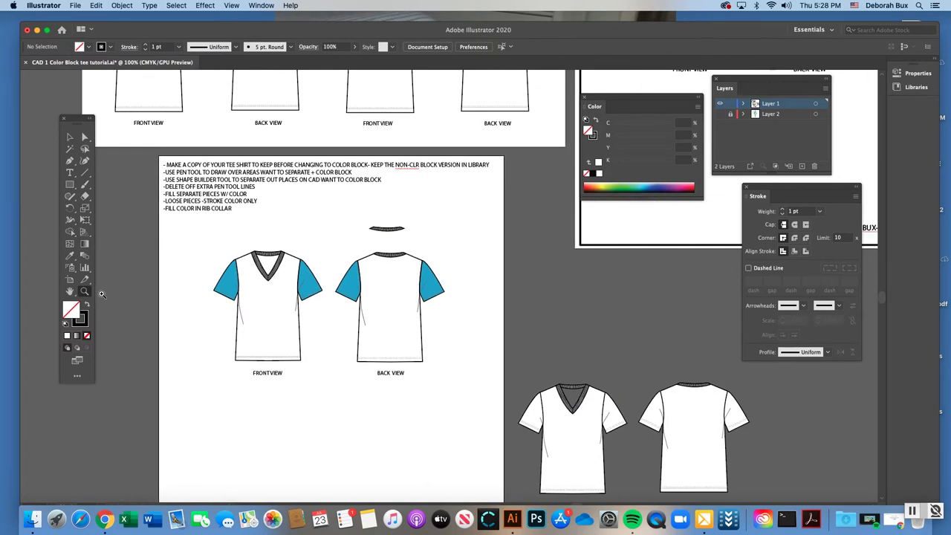
click(376, 305)
click(70, 137)
scroll(367, 299, right, 1)
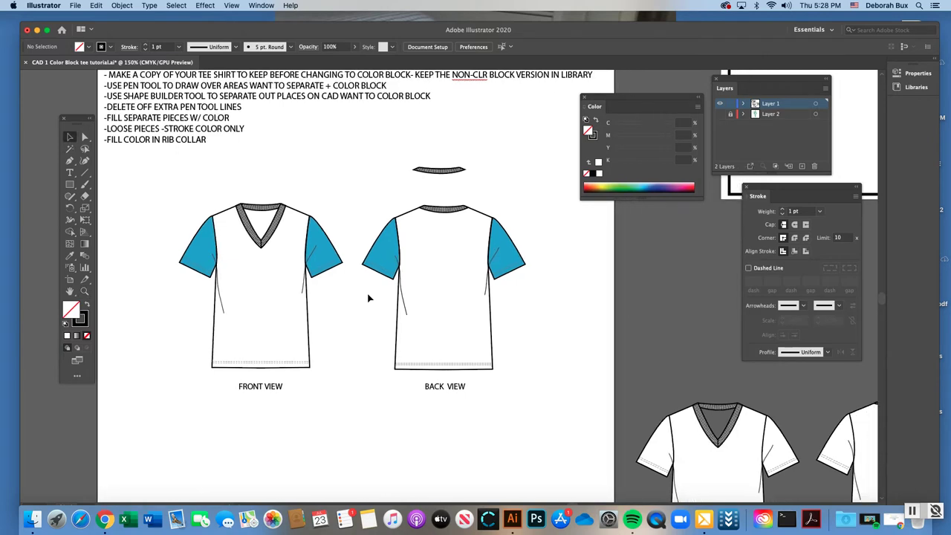
scroll(306, 250, up, 10)
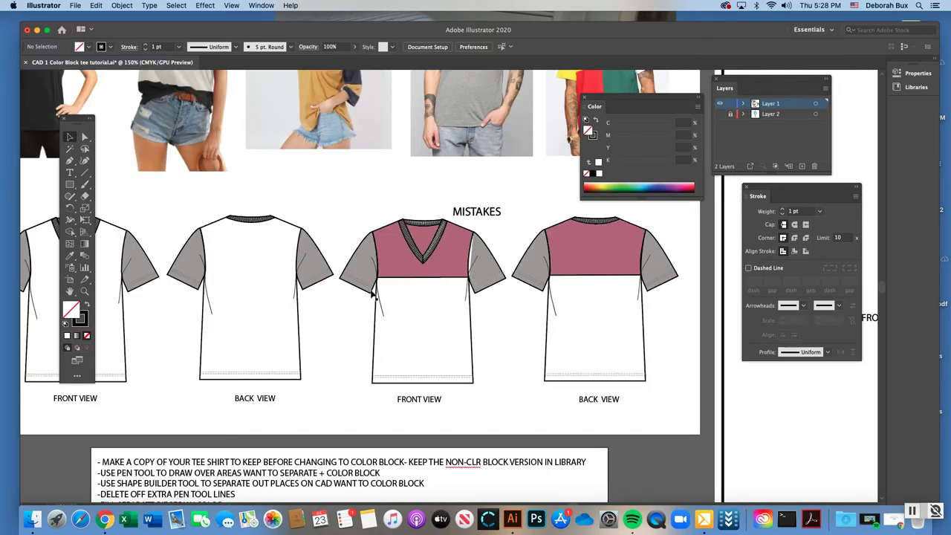
scroll(382, 303, down, 3)
scroll(382, 303, down, 6)
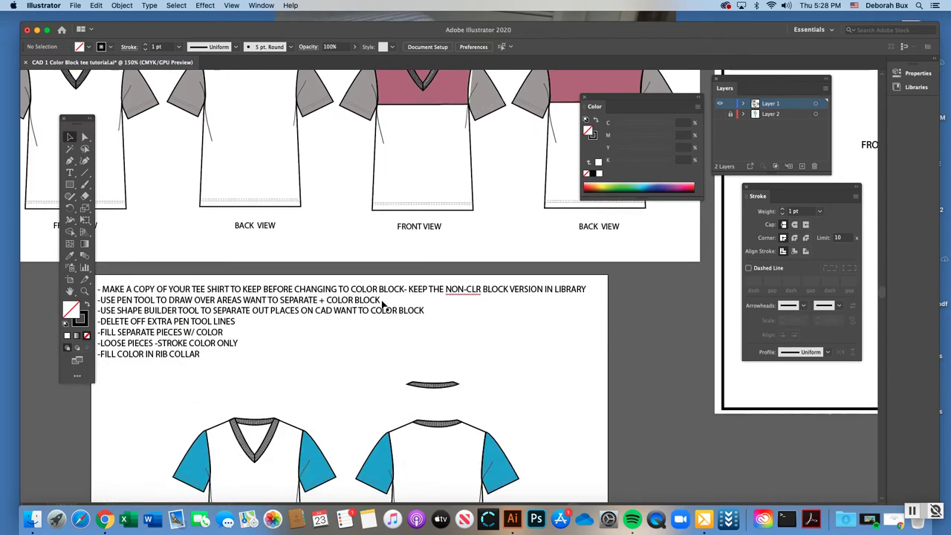
Set up the Pen tool with a green stroke of about C 82, M 14, Y 100, K 2 for work on the front tee
click(85, 291)
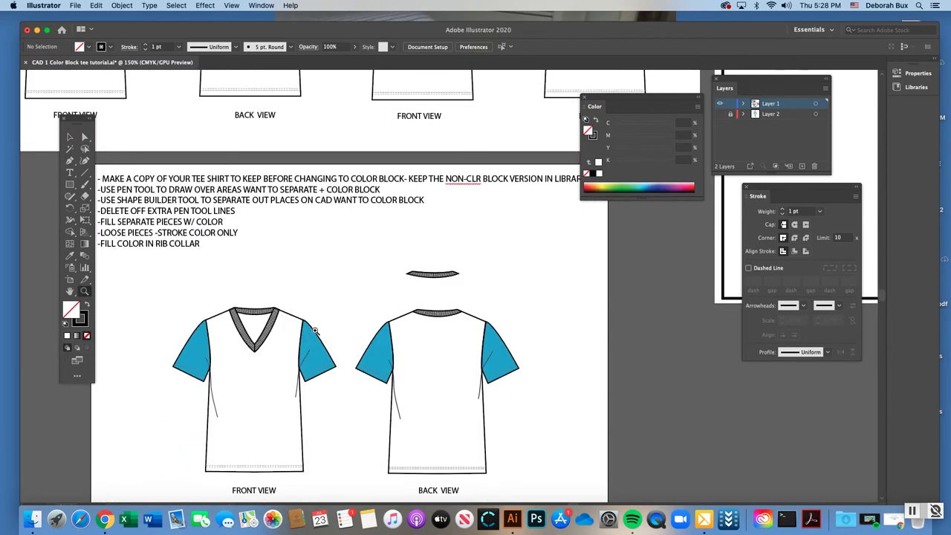
click(316, 331)
click(434, 336)
scroll(303, 261, left, 3)
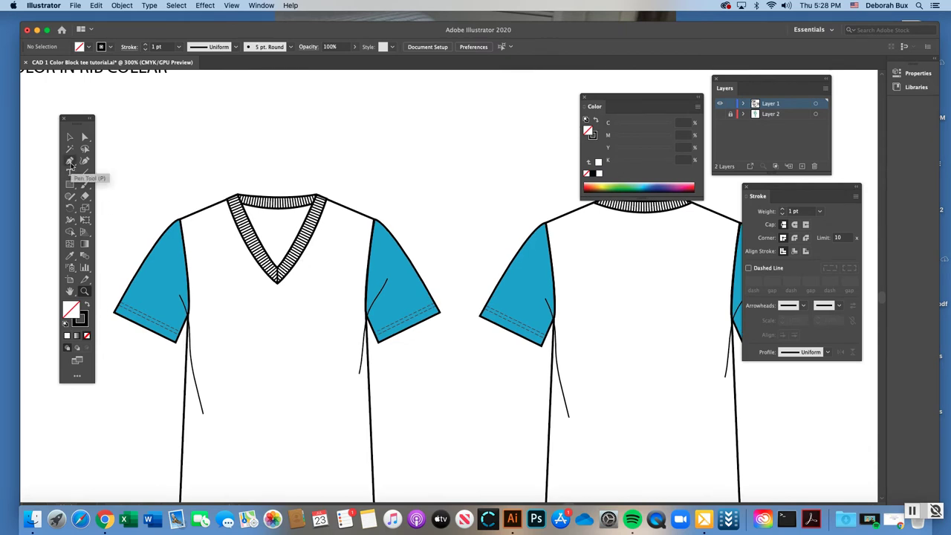
click(70, 163)
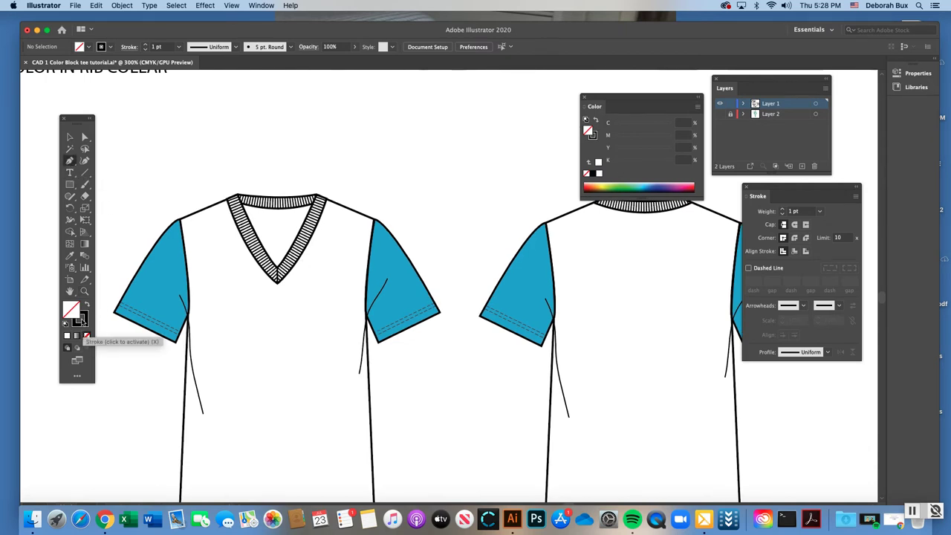
double_click(85, 325)
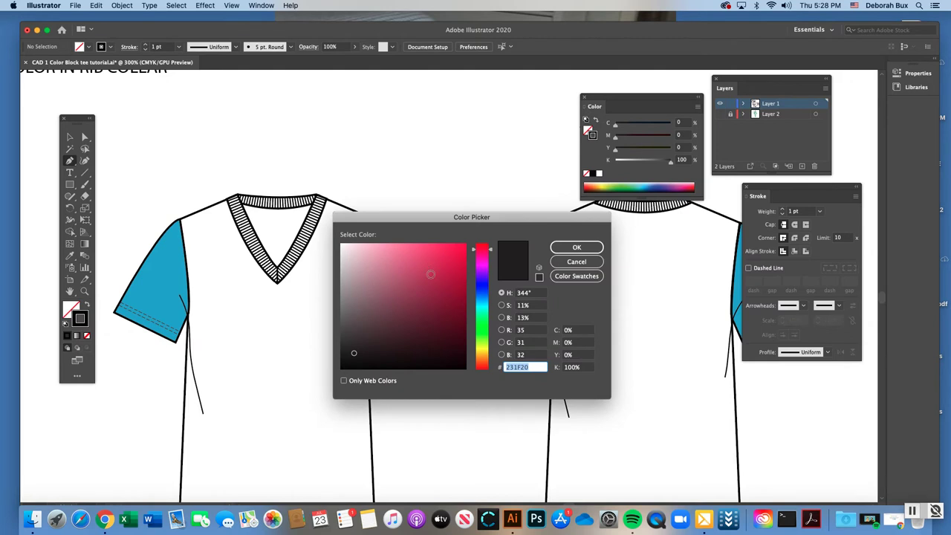
click(479, 323)
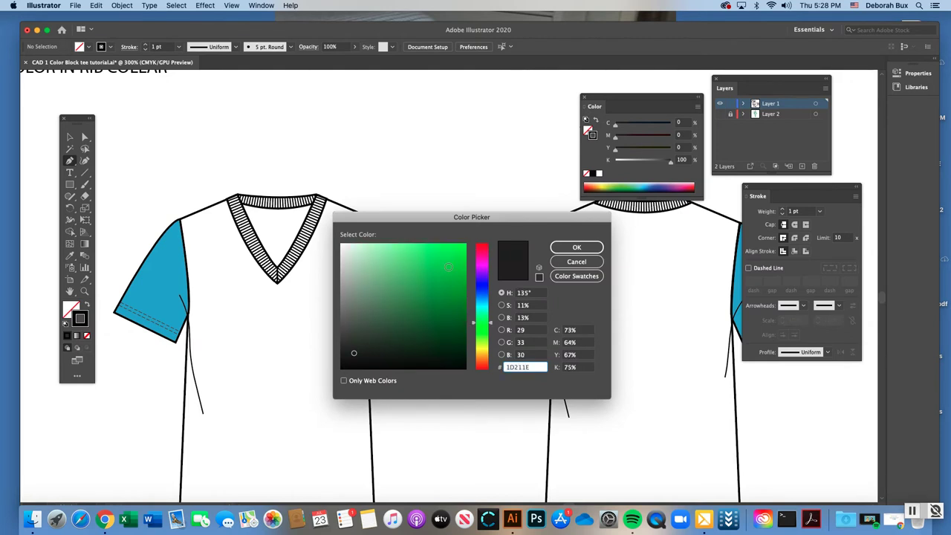
click(436, 292)
click(576, 248)
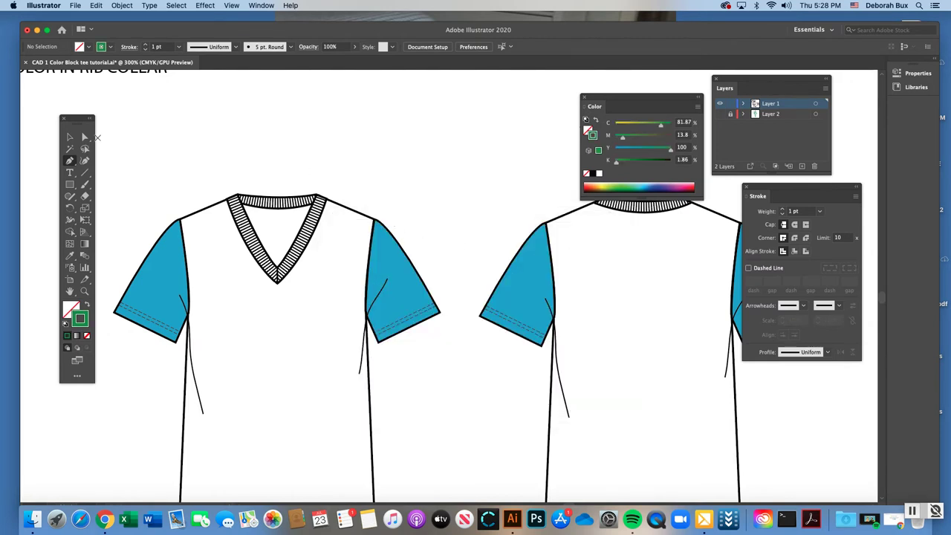
Draw a curved green path along the front tee's left armhole seam, from above the shoulder down to the underarm
click(176, 200)
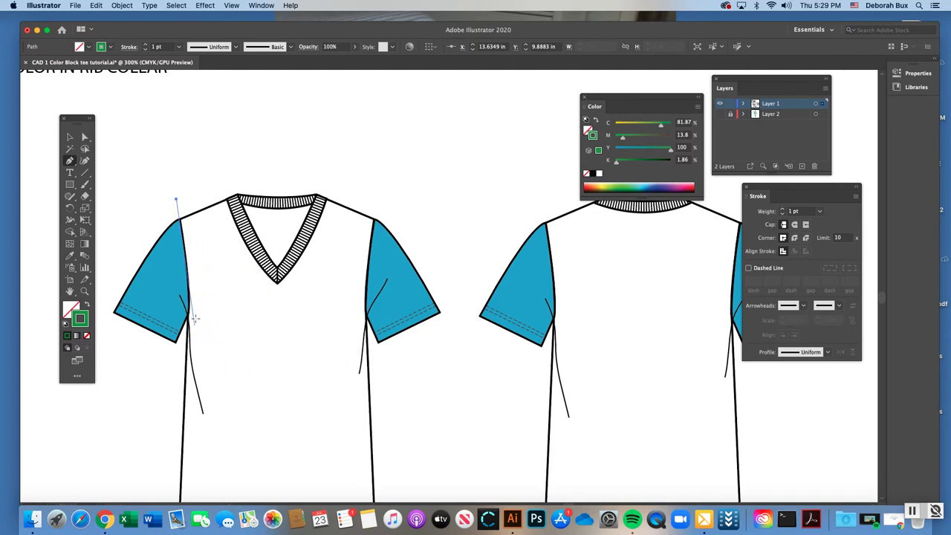
click(189, 269)
click(189, 311)
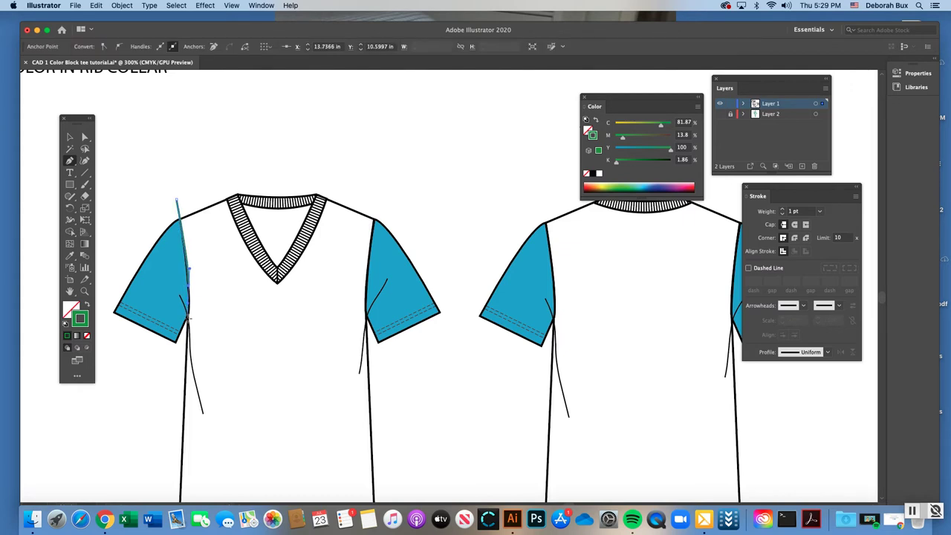
click(188, 325)
click(85, 136)
click(206, 148)
click(84, 291)
click(355, 325)
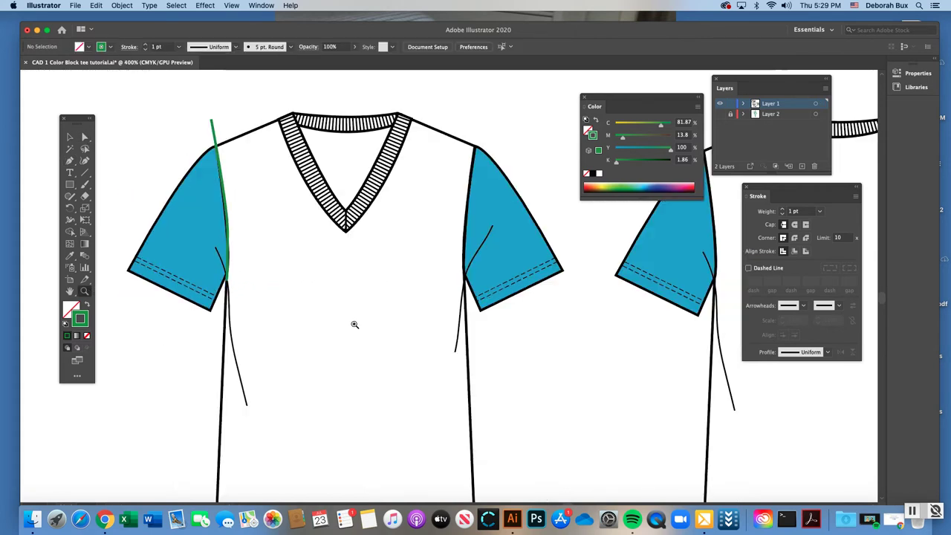
click(84, 137)
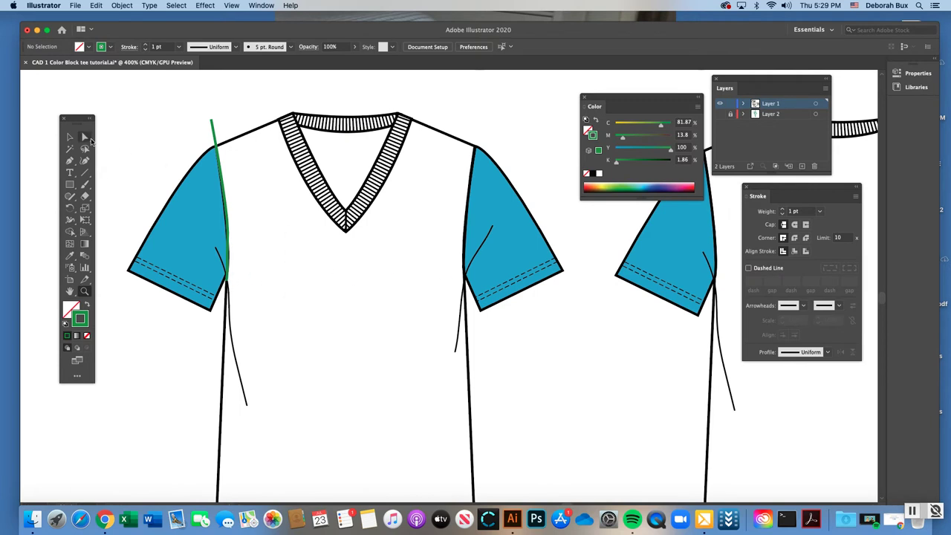
click(214, 131)
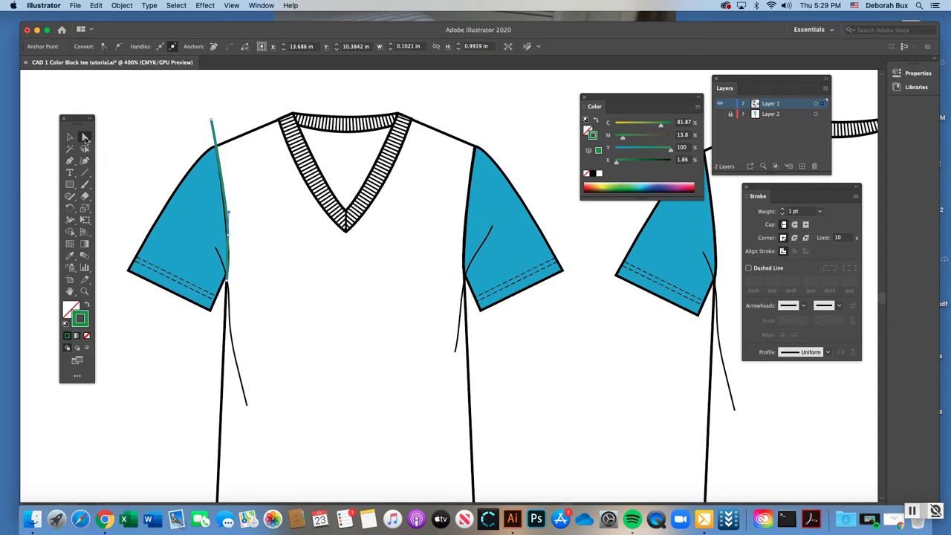
click(168, 129)
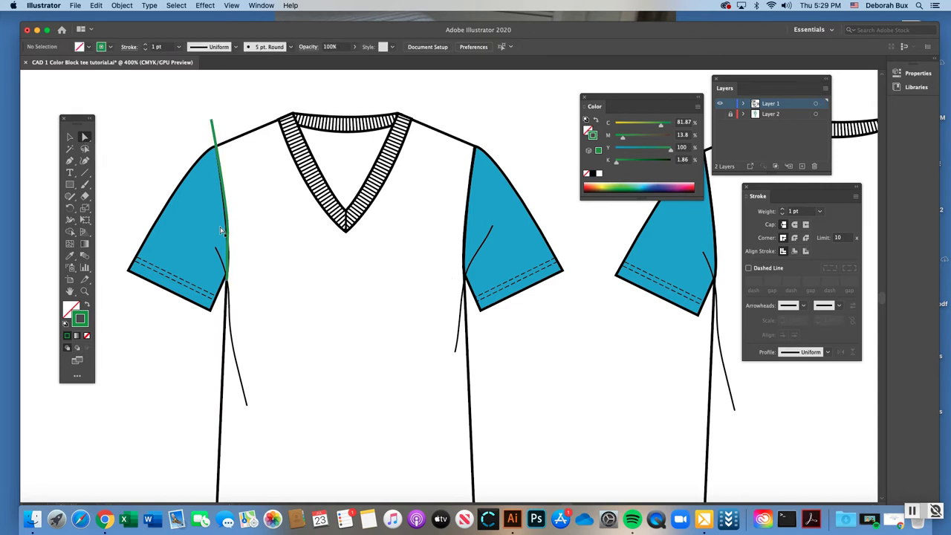
Extend the green armhole path from the left underarm with a straight horizontal line across the chest to the right underarm
click(84, 138)
click(216, 134)
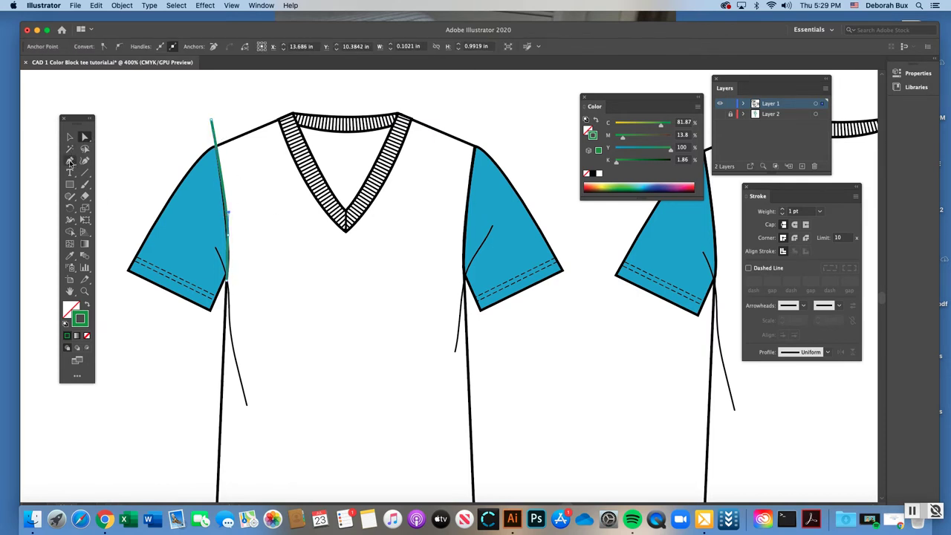
click(70, 161)
key(super+equal)
scroll(265, 271, right, 10)
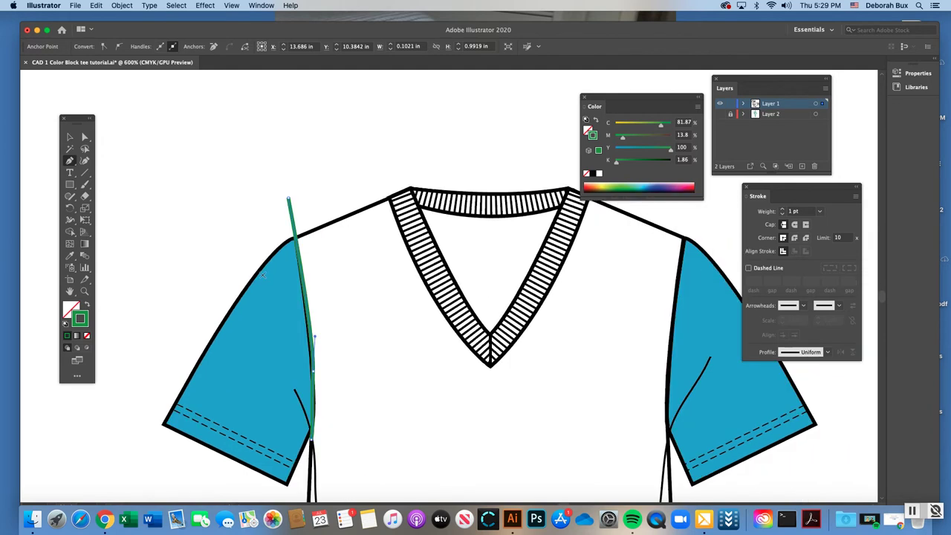
scroll(264, 270, down, 5)
scroll(261, 312, right, 4)
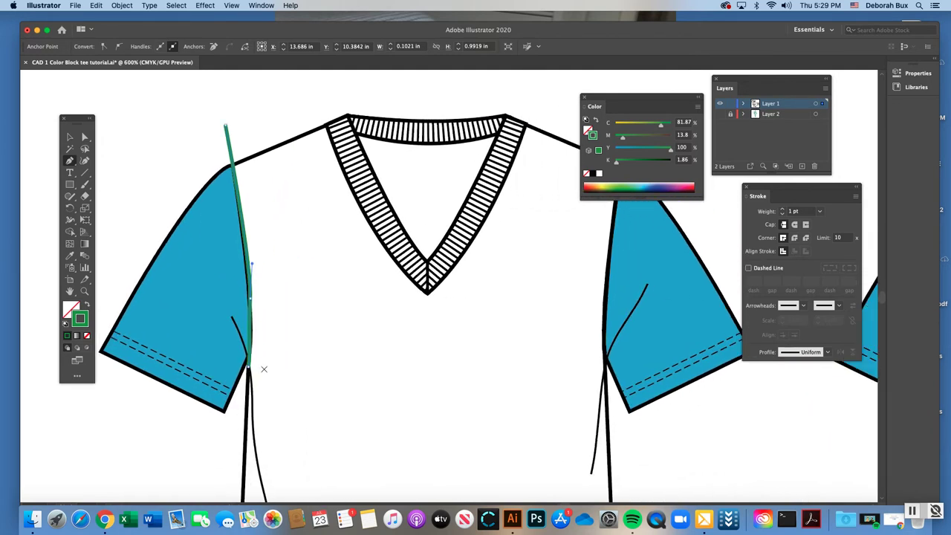
click(250, 367)
scroll(286, 366, right, 2)
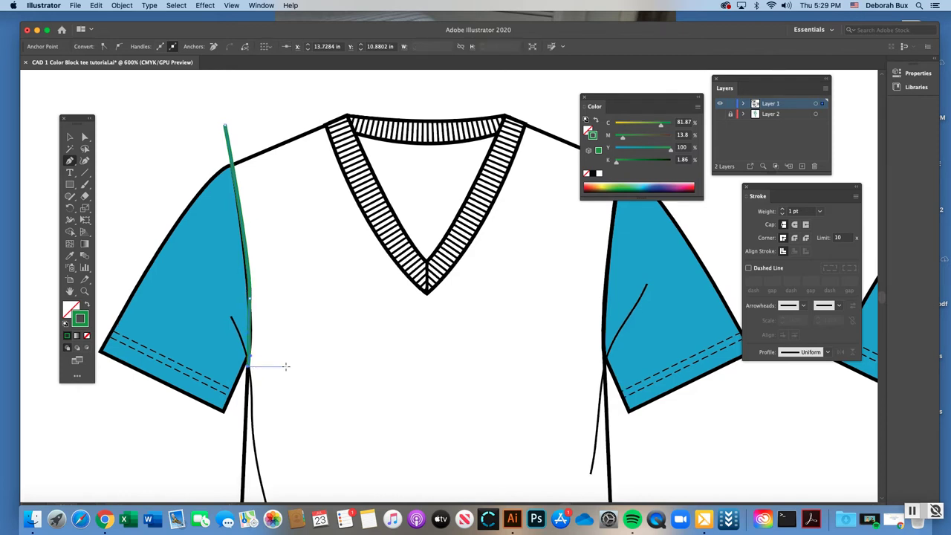
scroll(286, 367, right, 2)
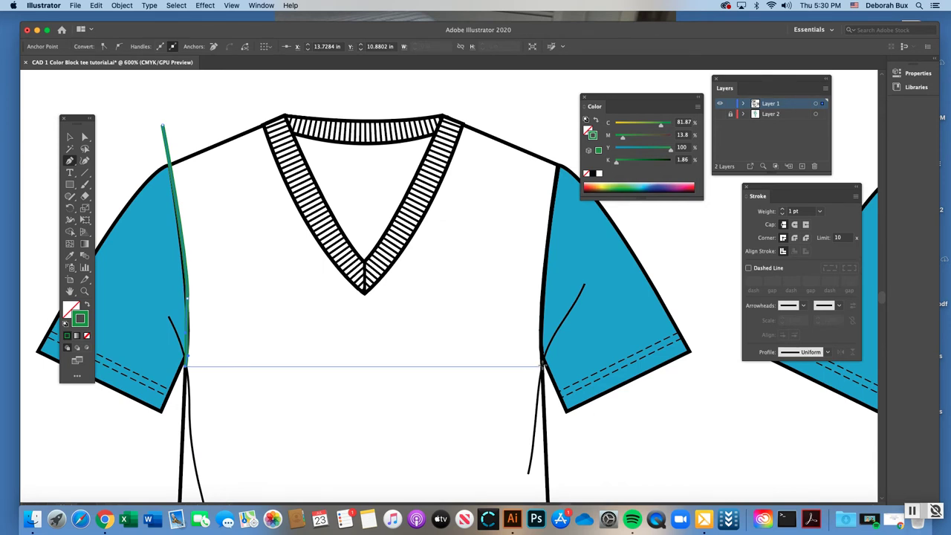
click(542, 366)
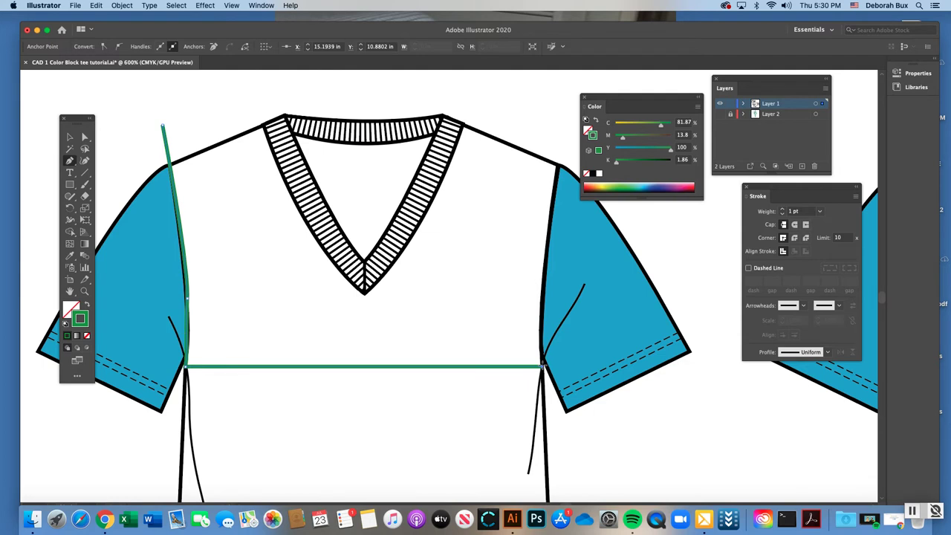
Continue the green path from the right underarm up along the right armhole seam to just above the shoulder, and end it
scroll(541, 365, right, 2)
scroll(542, 365, right, 1)
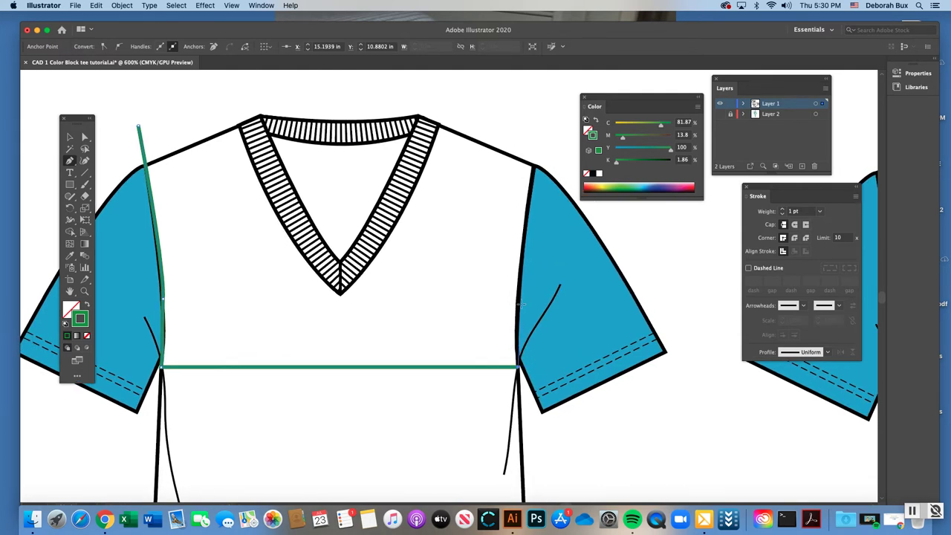
scroll(518, 284, right, 5)
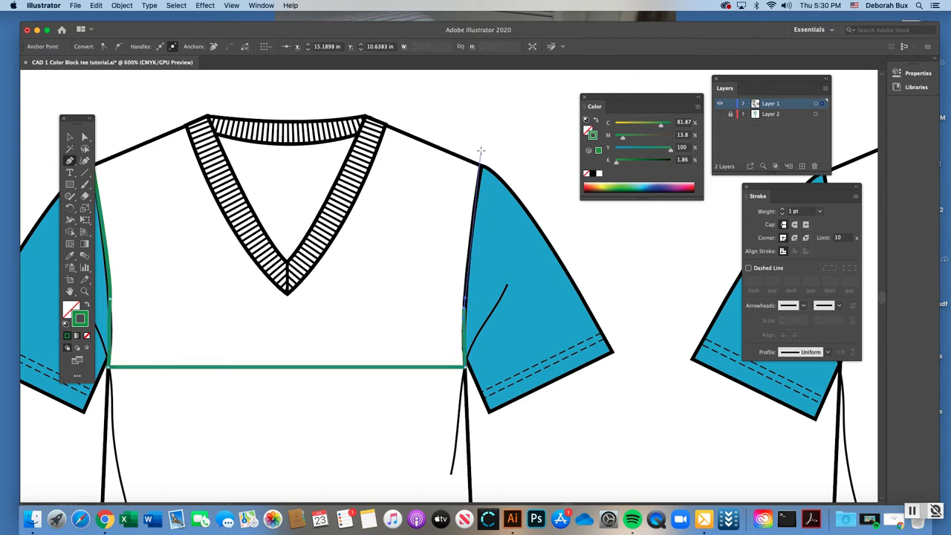
drag(485, 133, 491, 106)
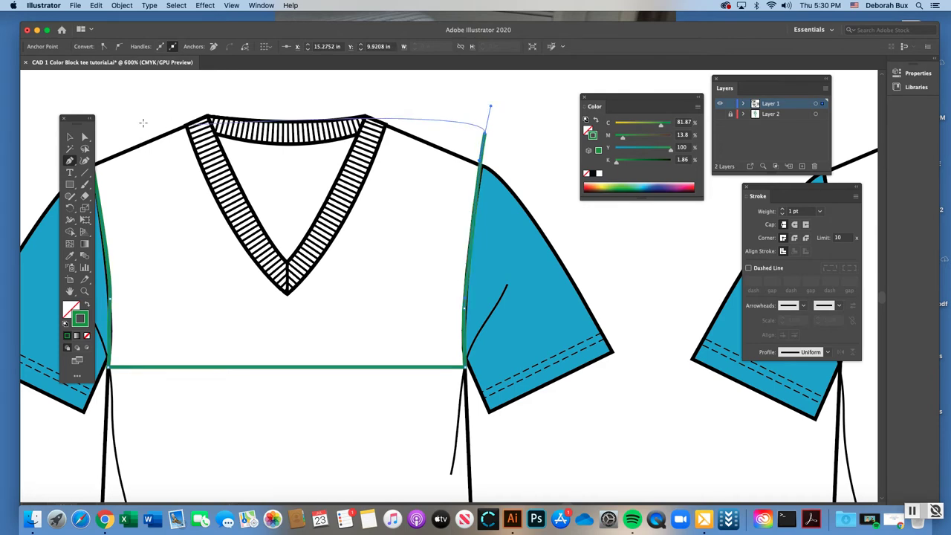
key(a)
click(113, 129)
scroll(319, 161, left, 2)
scroll(319, 161, left, 3)
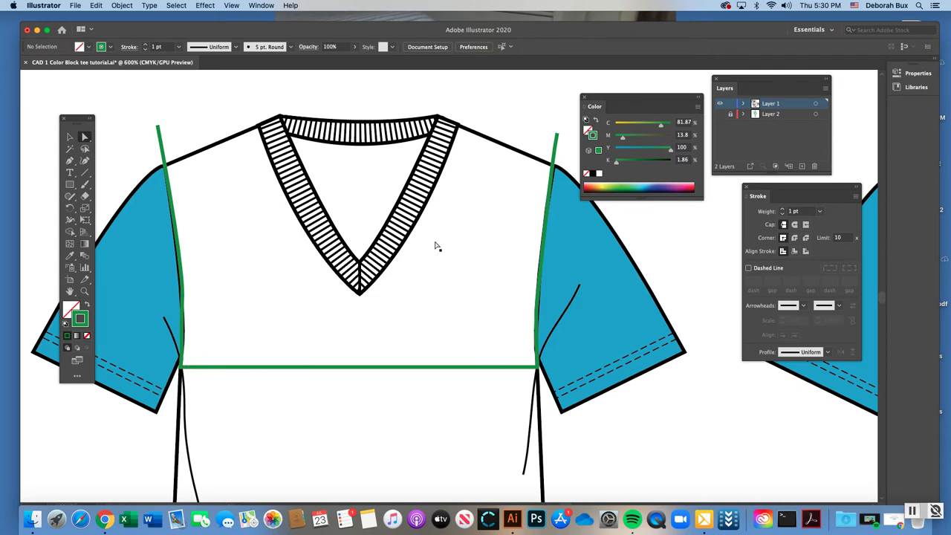
Nudge the green path's mid-armhole anchor points on both sides with Direct Selection so the curves follow the armhole seams
click(85, 139)
click(182, 325)
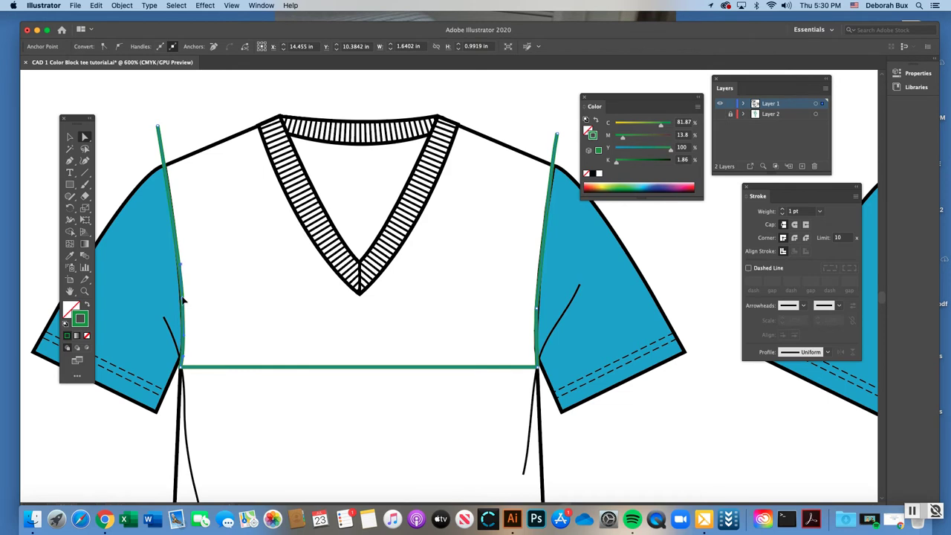
click(183, 299)
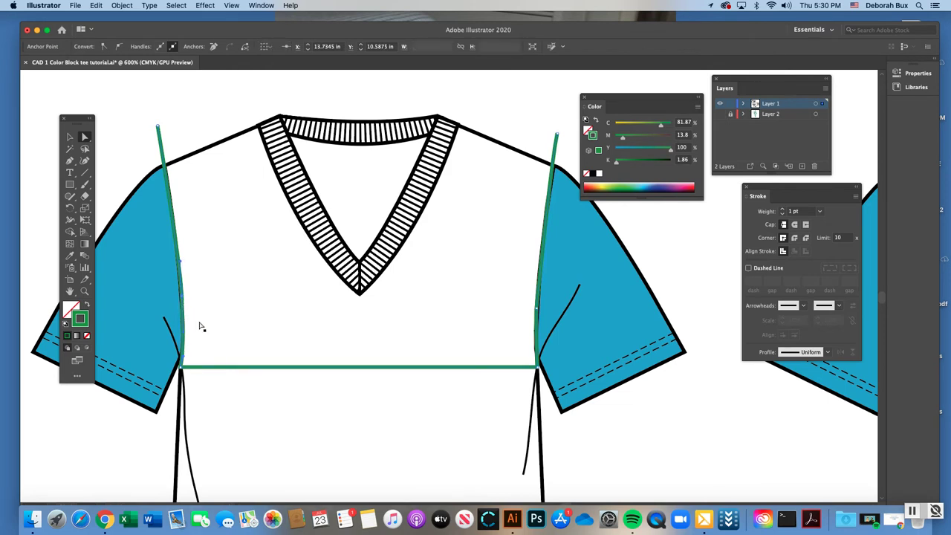
click(538, 306)
drag(538, 307, 537, 307)
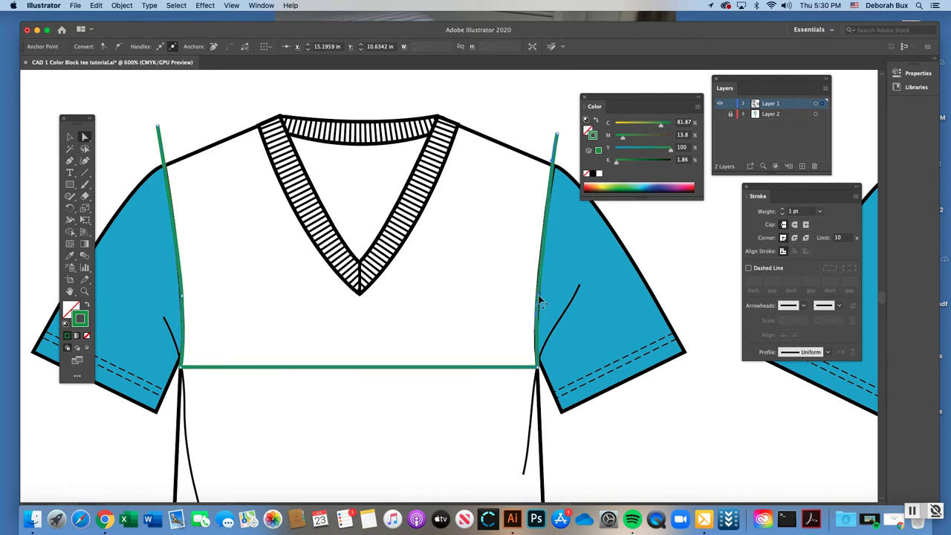
click(555, 165)
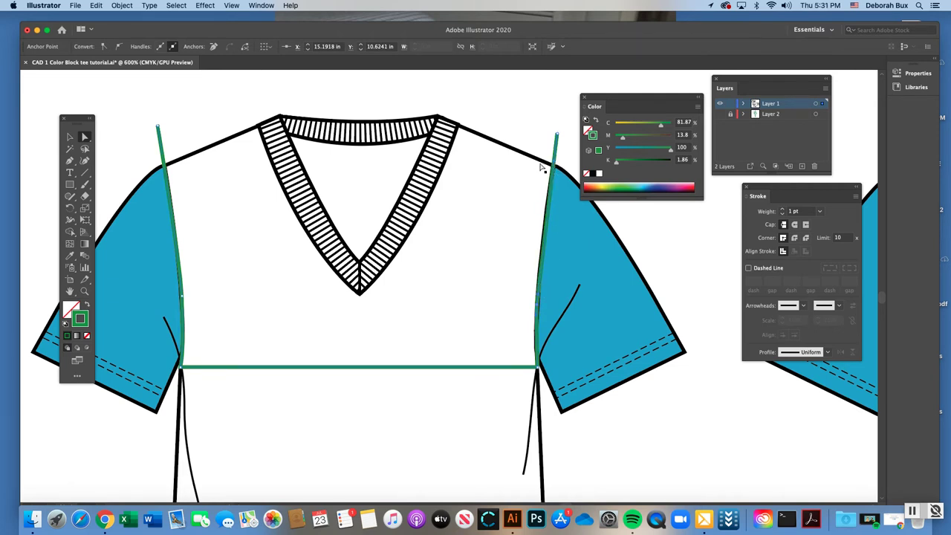
click(512, 133)
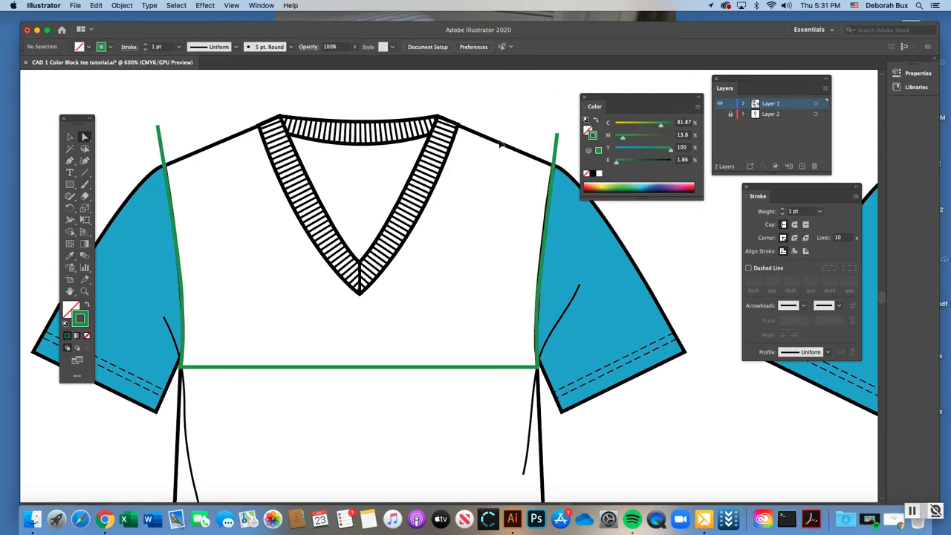
Split the front body along the green path with the Shape Builder tool, making the area above the chest line a separate block
key(super+minus)
scroll(339, 264, right, 5)
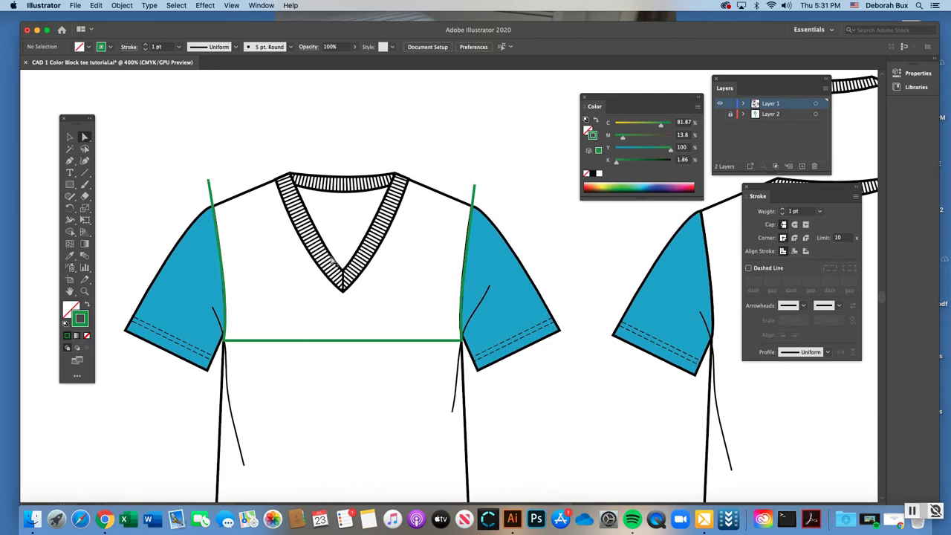
click(70, 138)
click(211, 191)
click(251, 155)
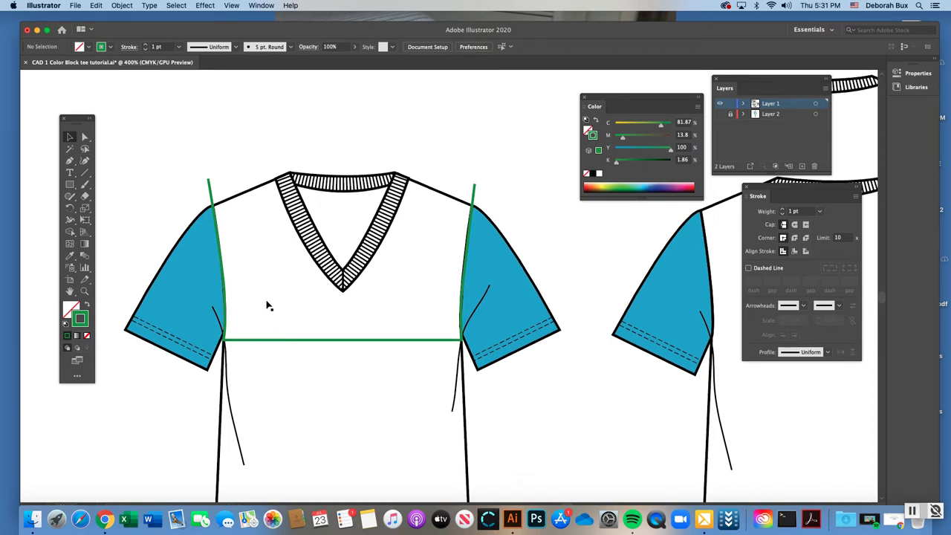
click(239, 199)
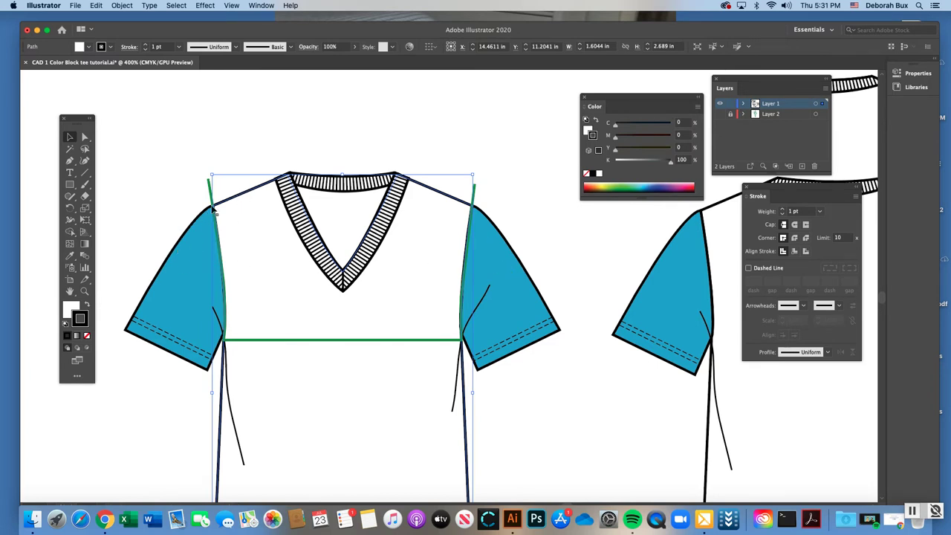
click(255, 149)
click(261, 191)
scroll(302, 346, down, 5)
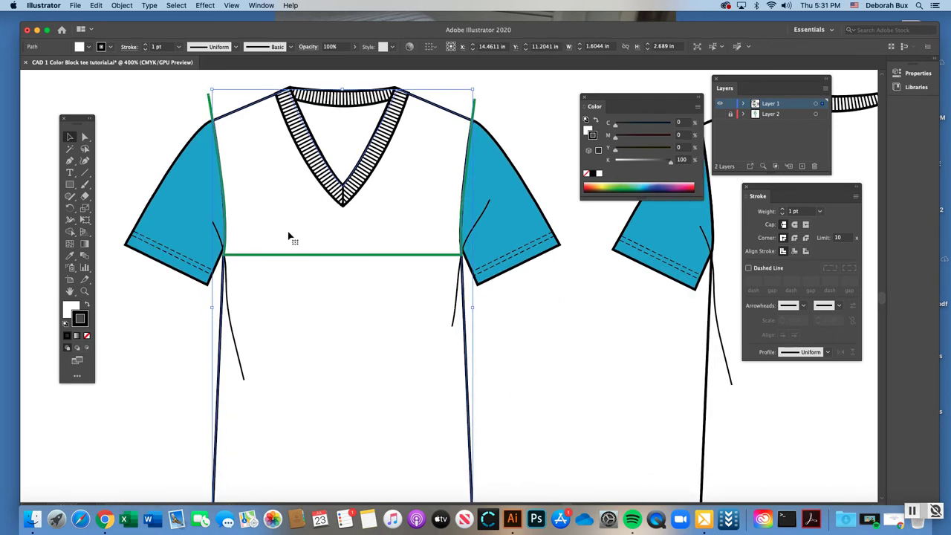
scroll(378, 201, up, 1)
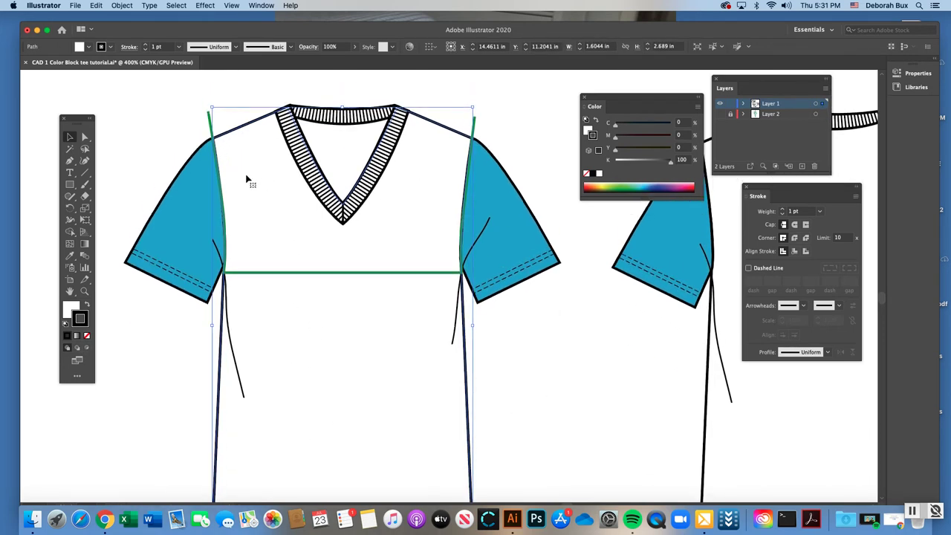
shift+click(211, 121)
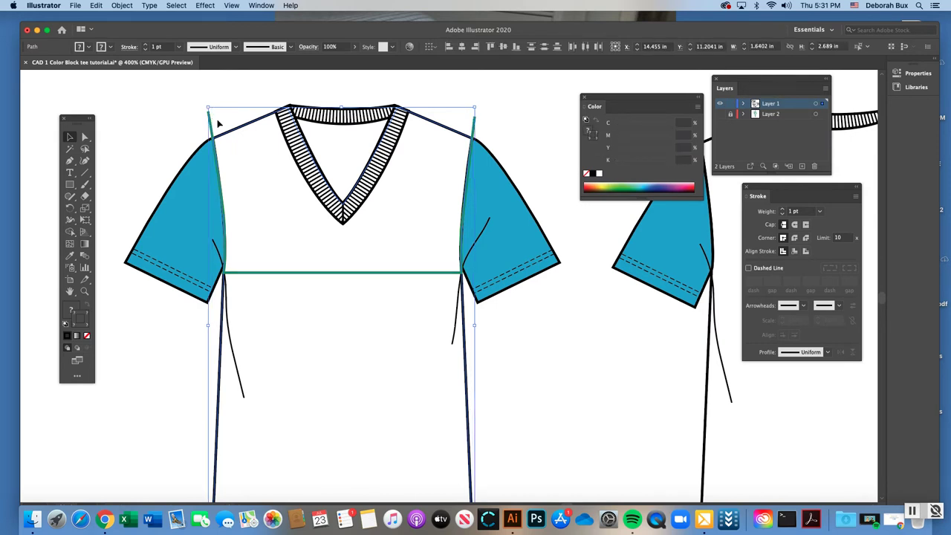
scroll(310, 186, up, 2)
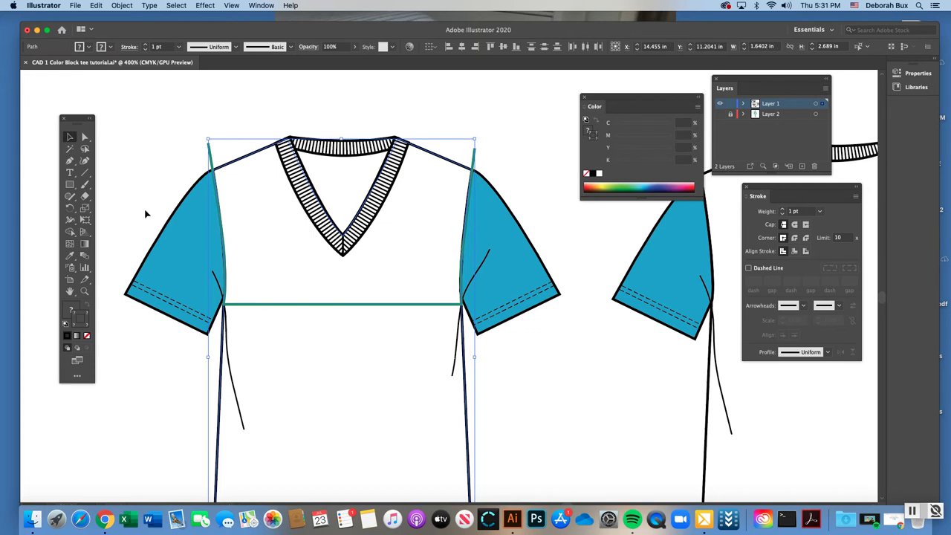
click(70, 231)
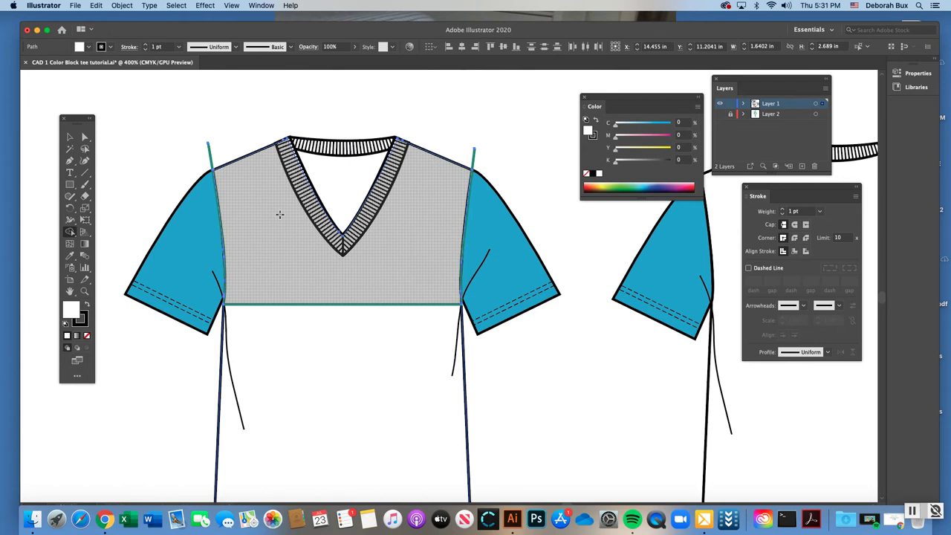
click(279, 215)
Delete the leftover green path segments along the left and right armholes of the front tee
click(85, 136)
click(248, 115)
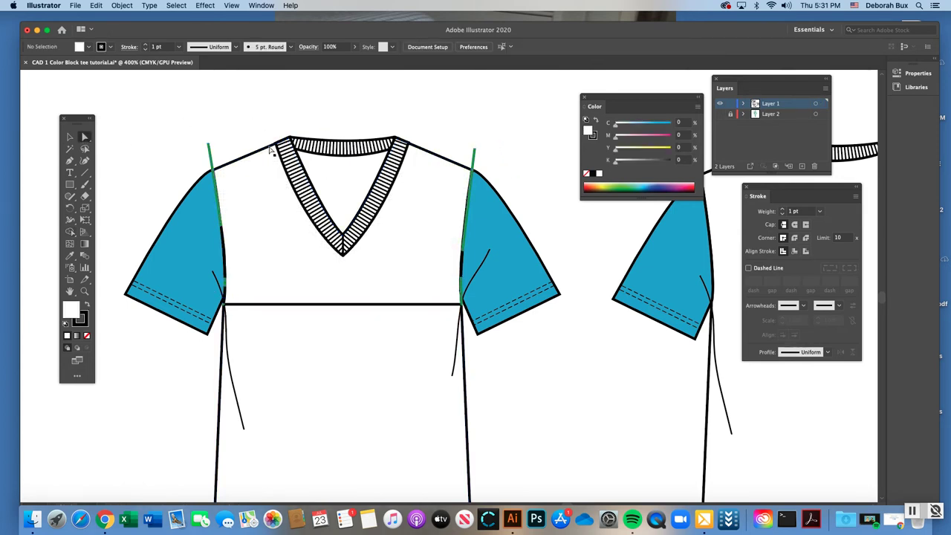
click(212, 159)
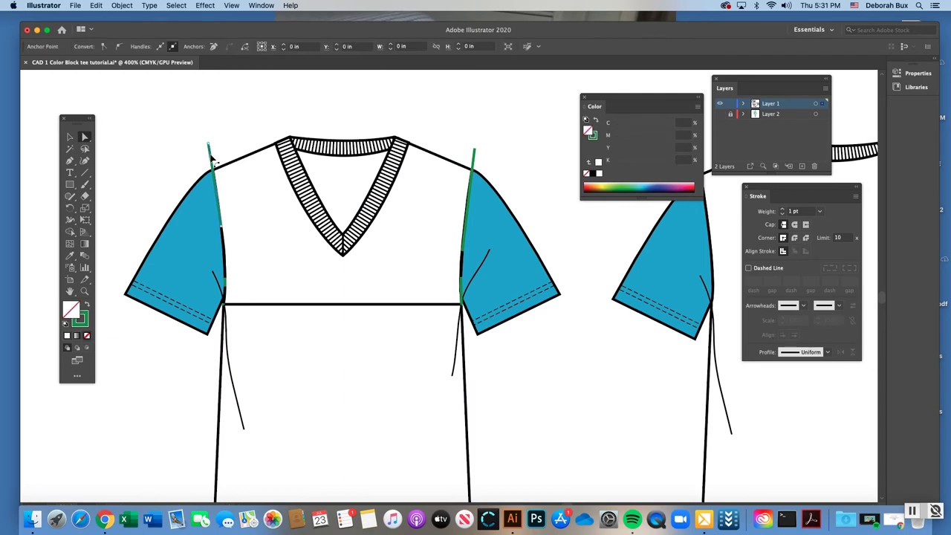
key(Delete)
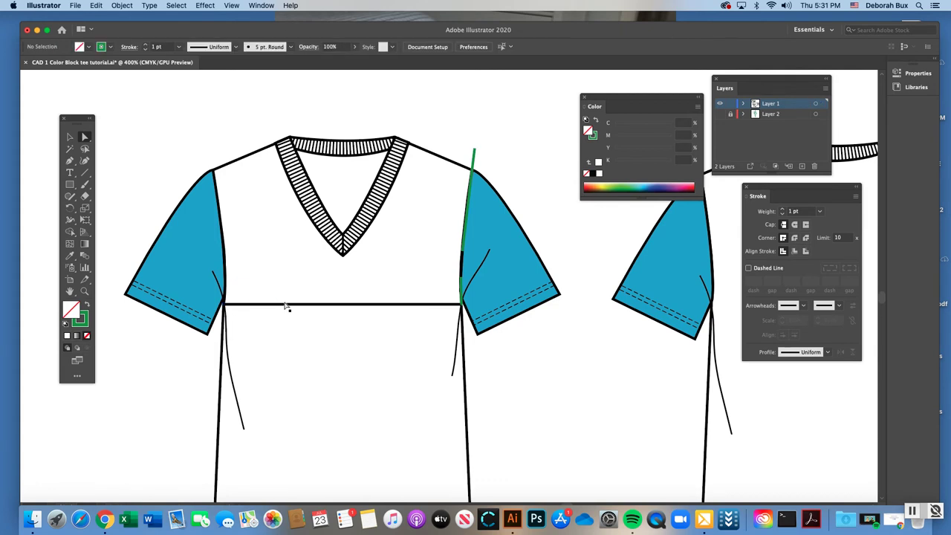
click(468, 220)
key(Delete)
click(462, 290)
key(Delete)
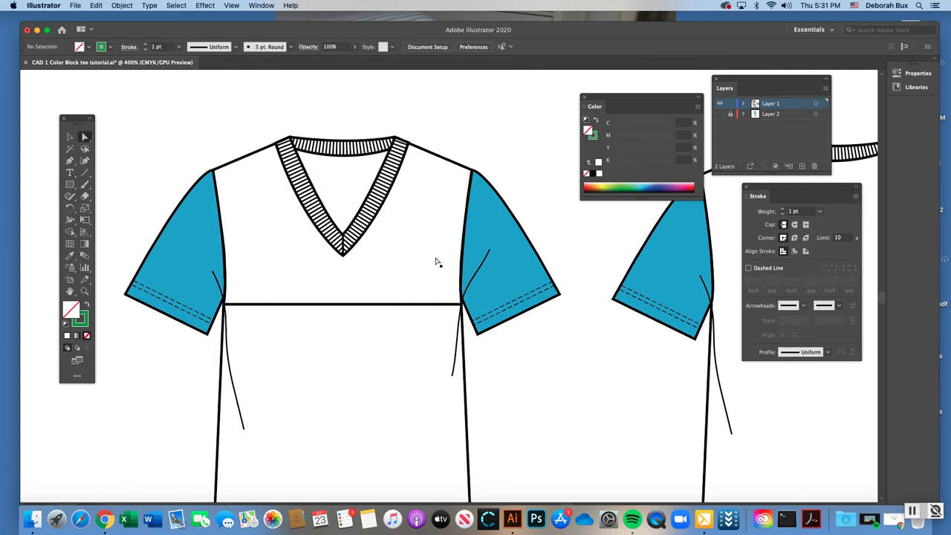
Move the front tee's chest block upward to test that it is a separate piece, and undo the move
scroll(354, 243, right, 2)
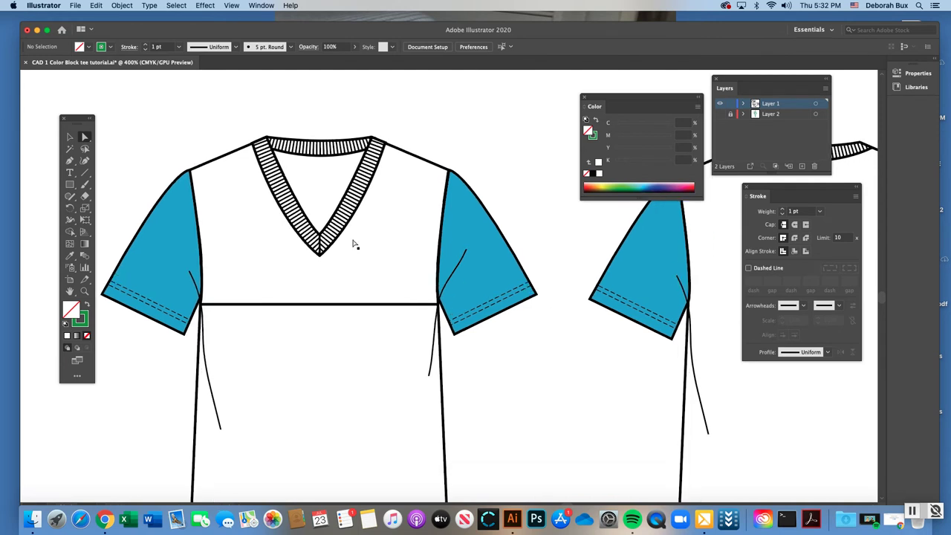
click(71, 137)
click(253, 195)
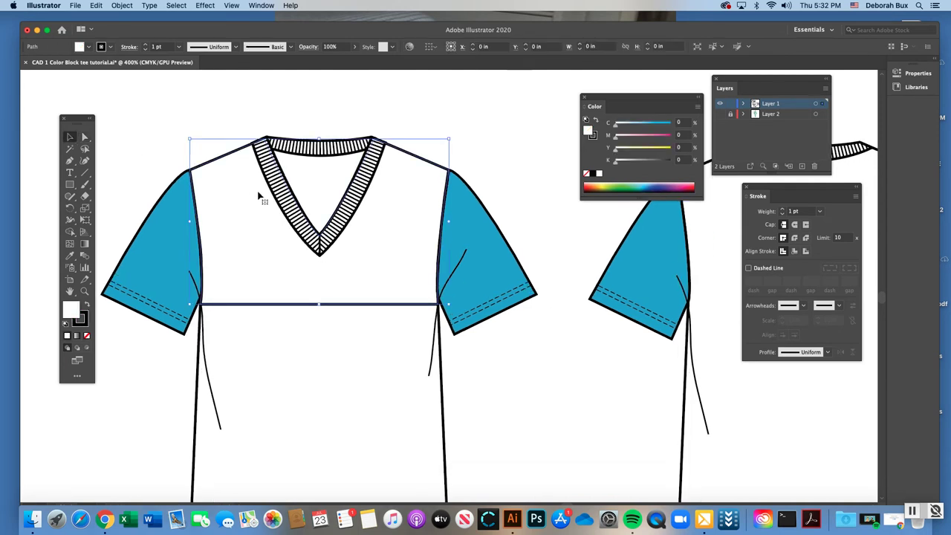
drag(272, 220, 272, 163)
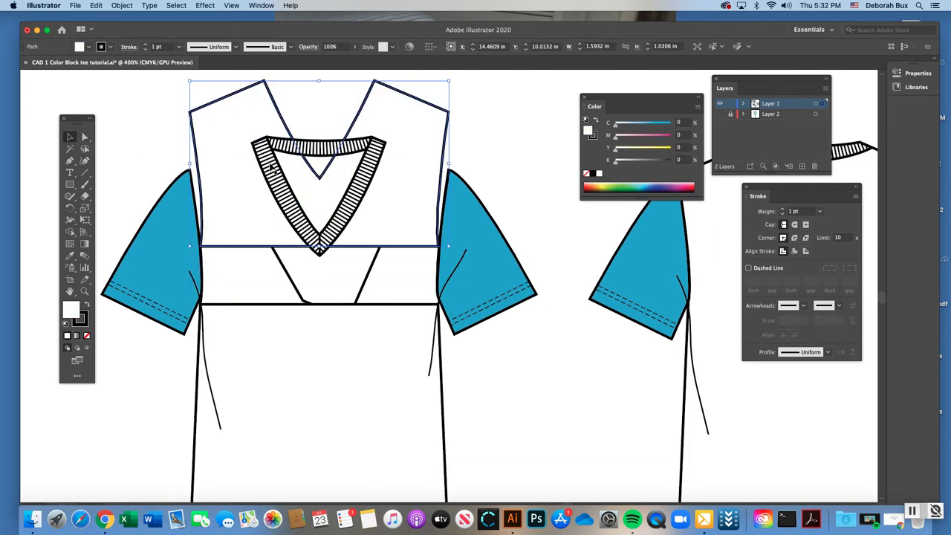
key(super+z)
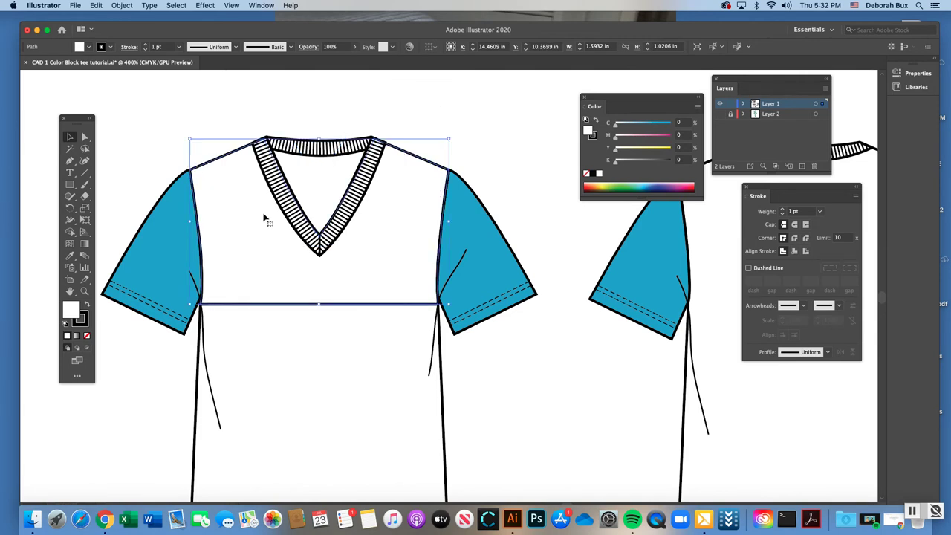
Try moving the chest block up and selecting the left sleeve to compare the separate pieces, and undo the changes
key(super+minus)
drag(371, 265, 367, 217)
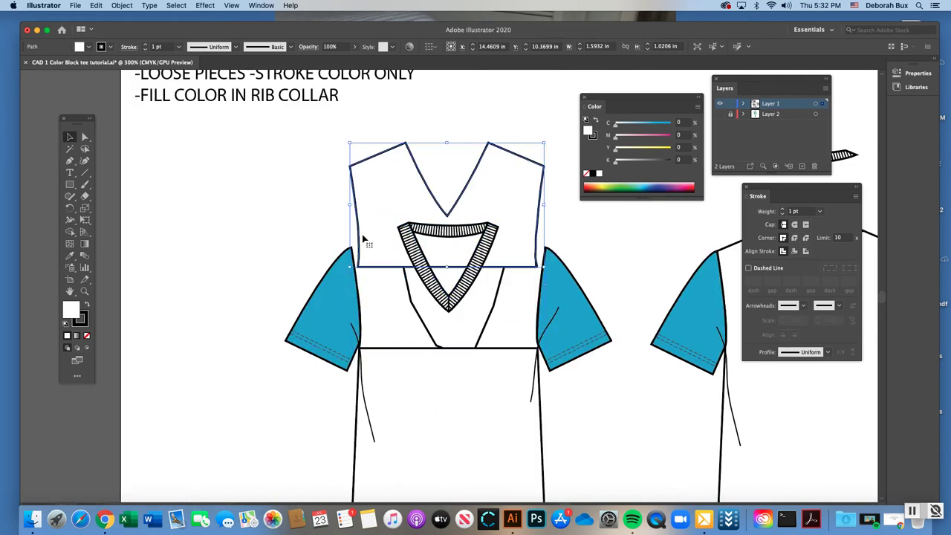
drag(340, 297, 278, 297)
key(super+z)
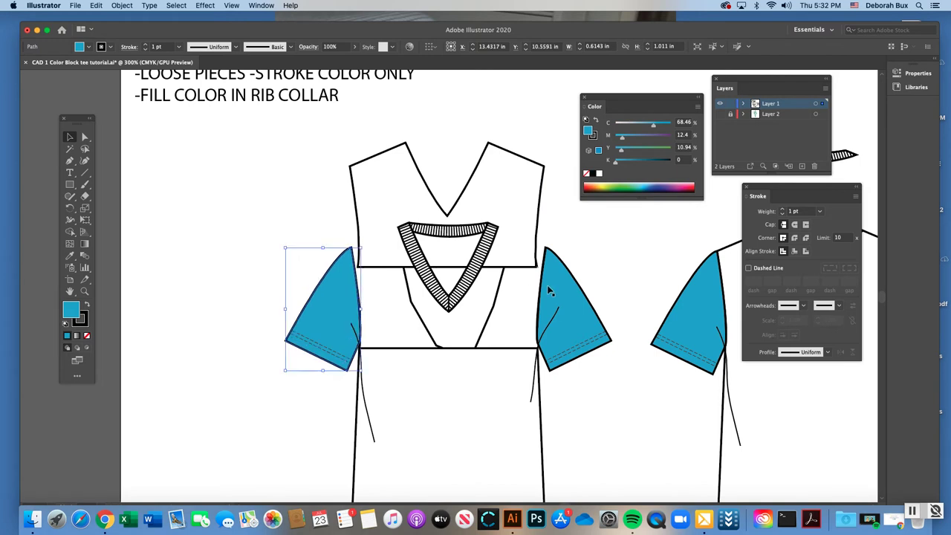
key(super+z)
key(super+z)
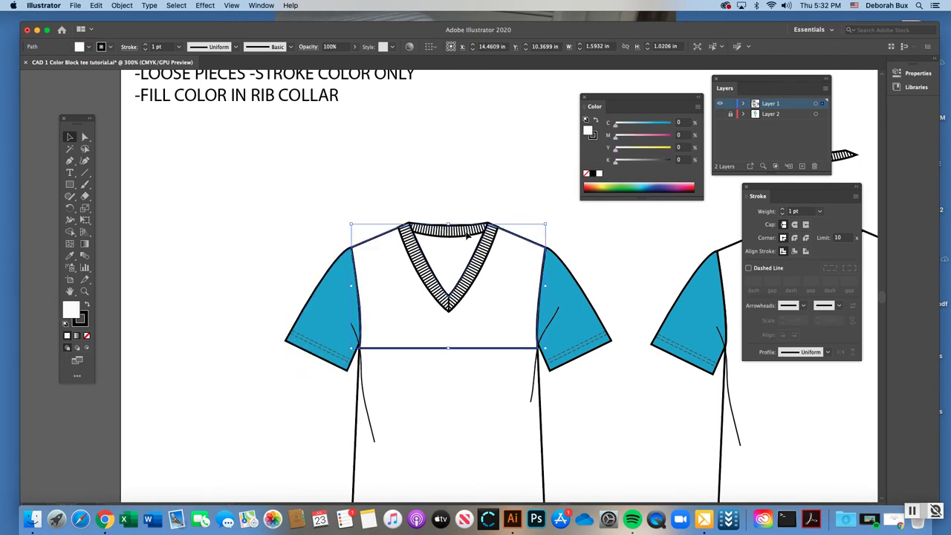
Shift the chest block down and across the left sleeve to inspect the body shape behind it, and undo the moves
scroll(463, 229, right, 3)
click(365, 253)
click(366, 237)
click(353, 238)
drag(320, 234, 363, 242)
click(332, 247)
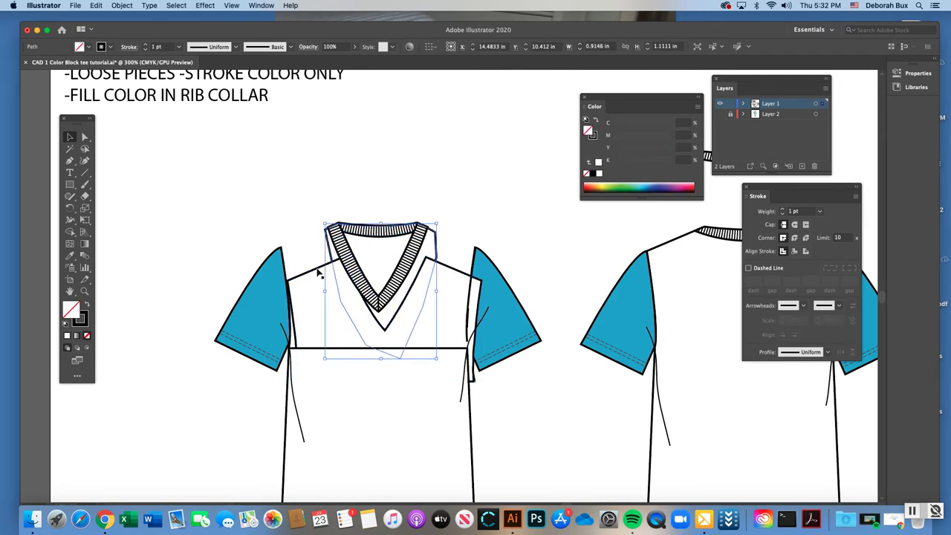
drag(320, 274, 128, 265)
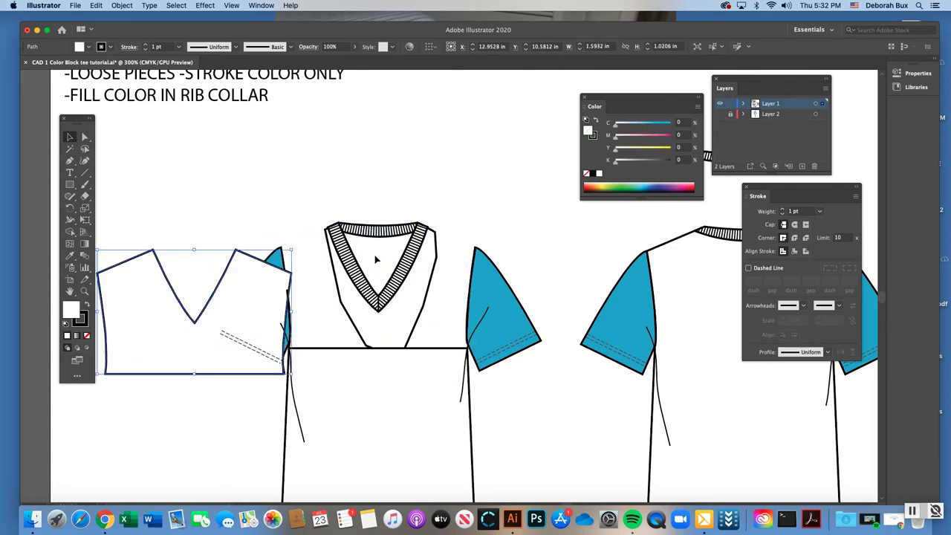
click(332, 264)
key(super+z)
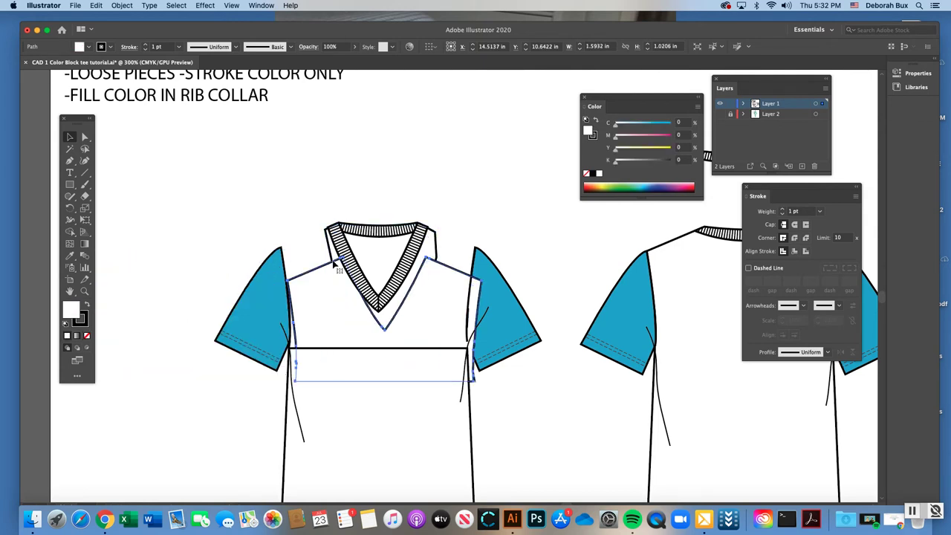
click(414, 161)
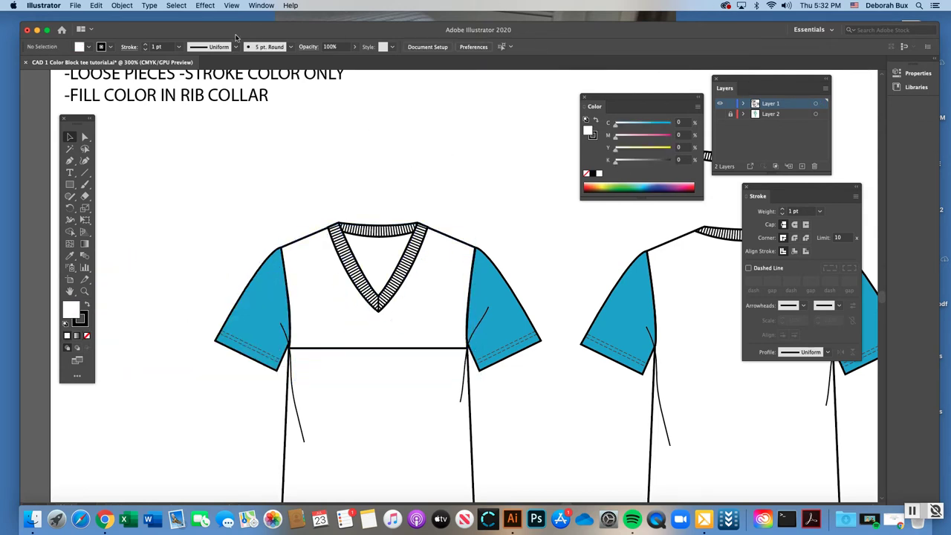
Fill the front tee's chest block with the copied pink color
scroll(335, 295, right, 2)
click(276, 245)
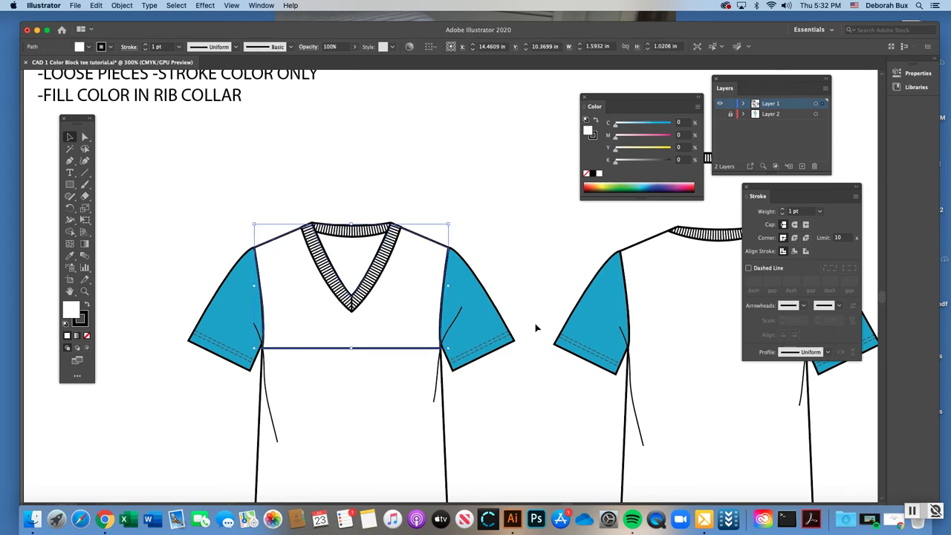
scroll(339, 345, right, 2)
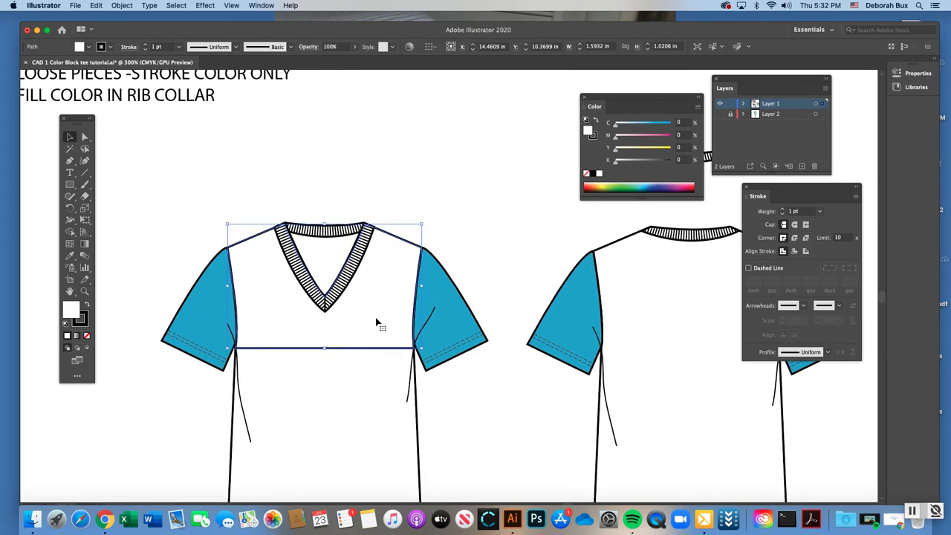
double_click(70, 313)
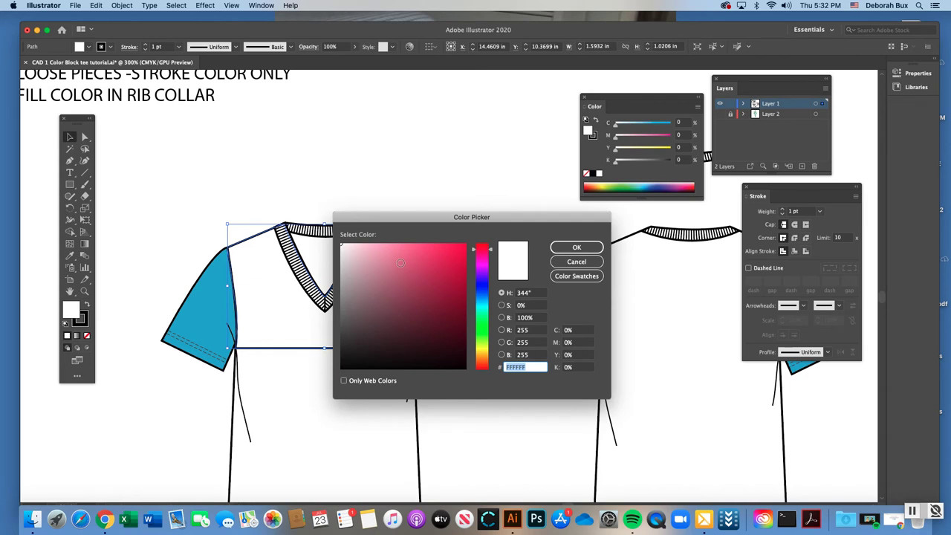
key(super+v)
key(Return)
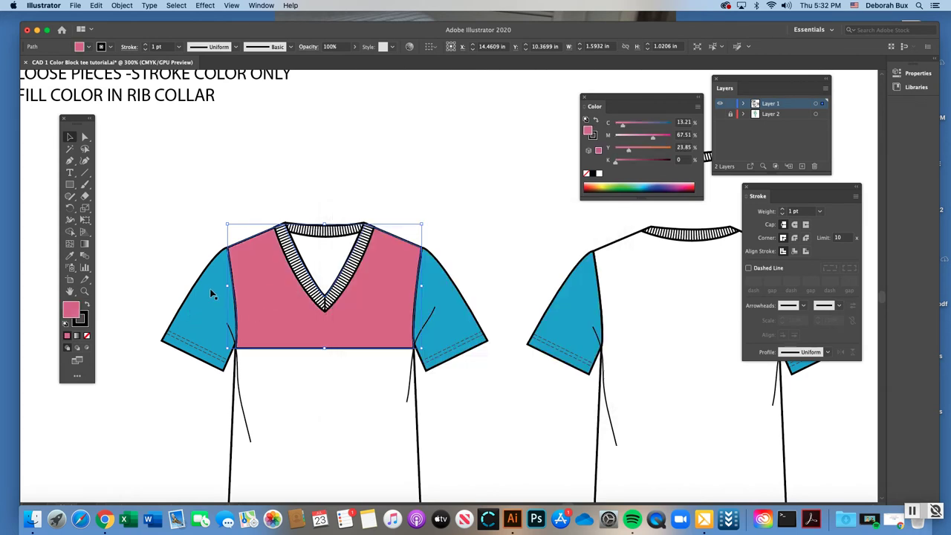
Match the front chest block's fill to the blue left sleeve with the Eyedropper and deselect it
click(70, 256)
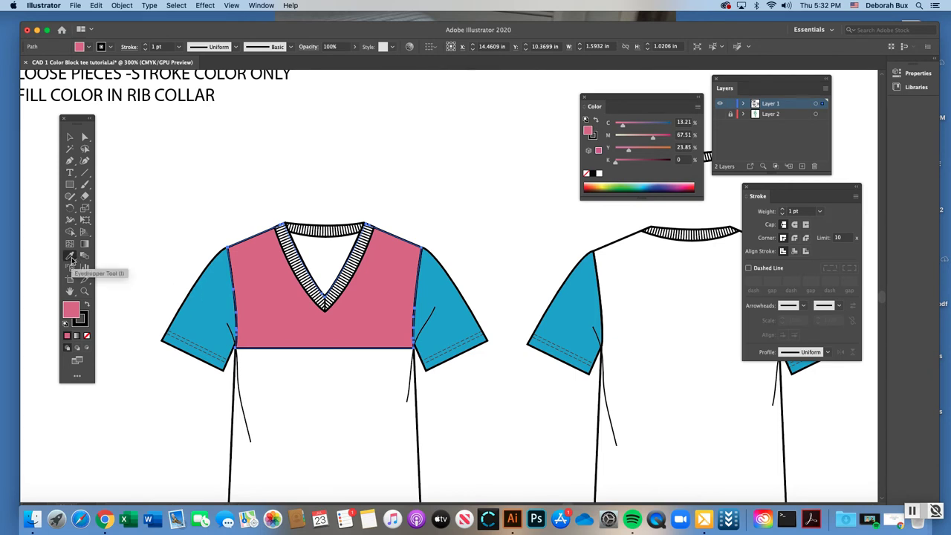
click(197, 299)
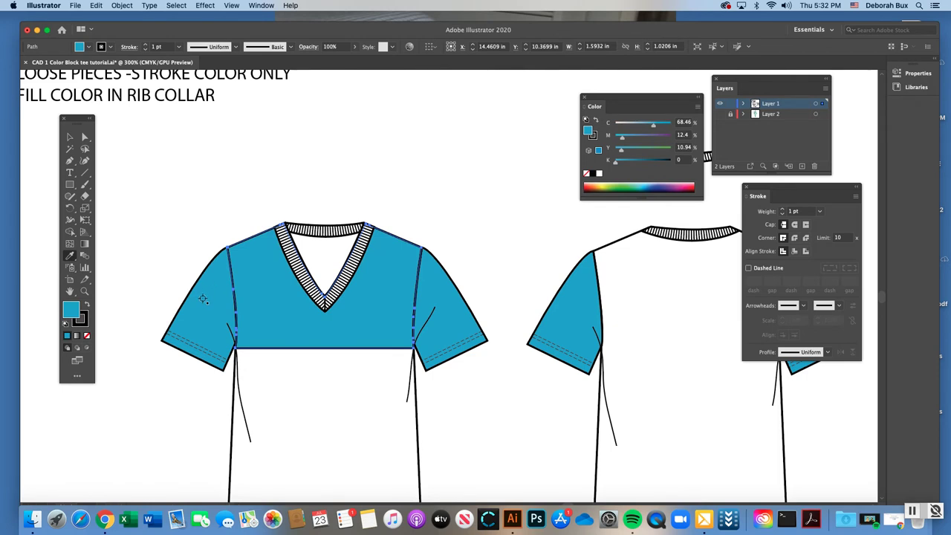
key(a)
click(295, 176)
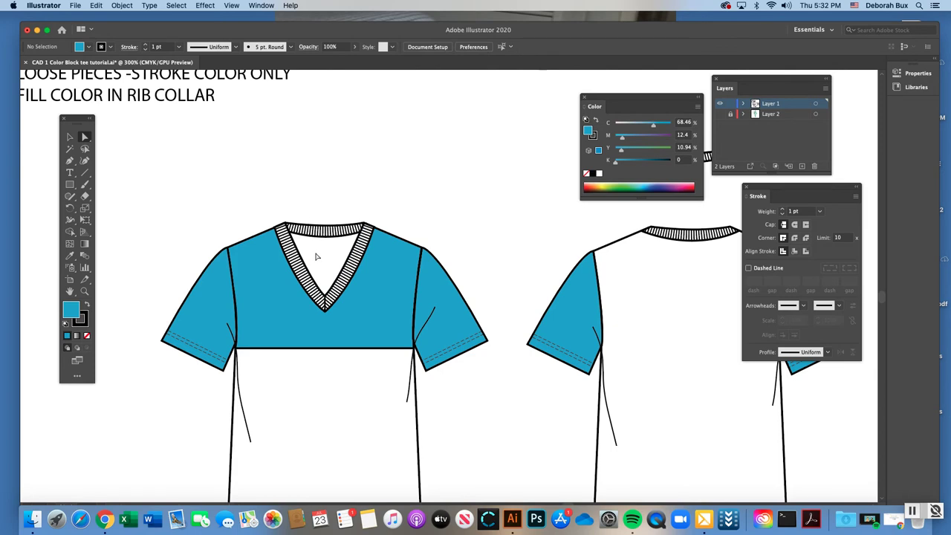
Shift the front chest block down and select the unfilled inner-neck shape exposed behind it
click(70, 137)
click(352, 237)
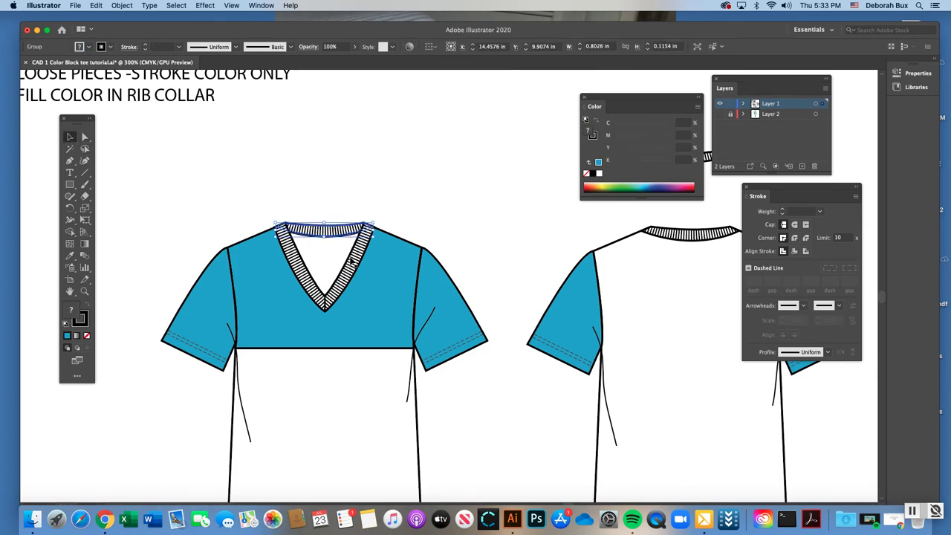
click(364, 283)
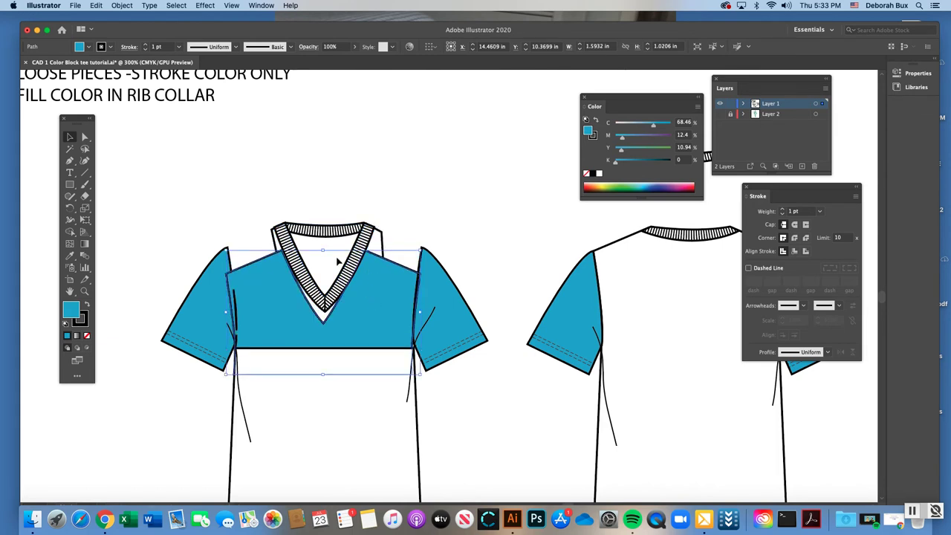
click(379, 243)
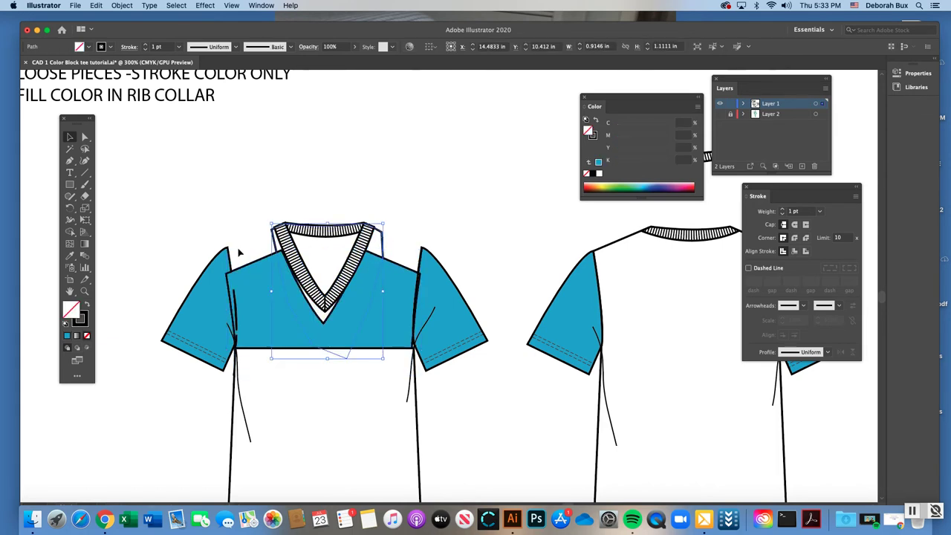
Sample the blue for the inner-neck shape, and change its fill to purple A63ACE
click(69, 255)
click(257, 273)
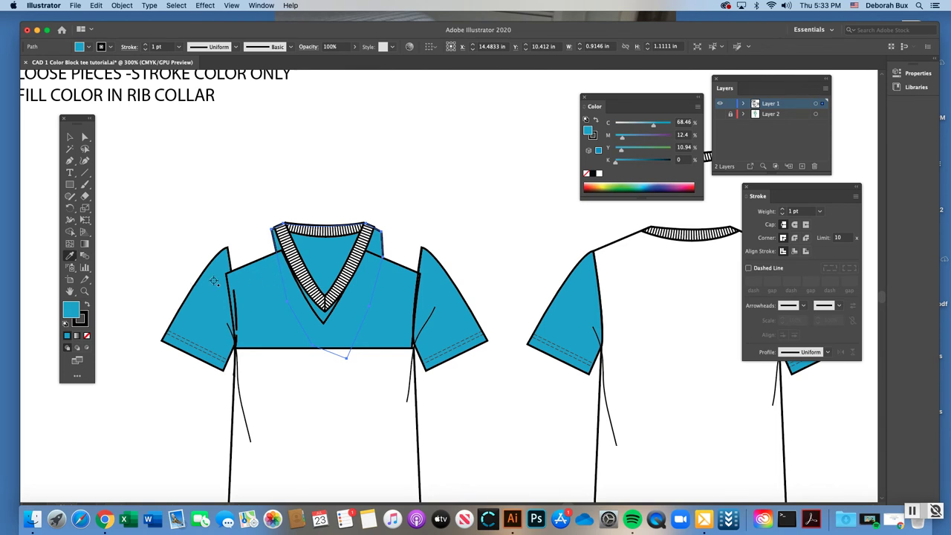
double_click(70, 310)
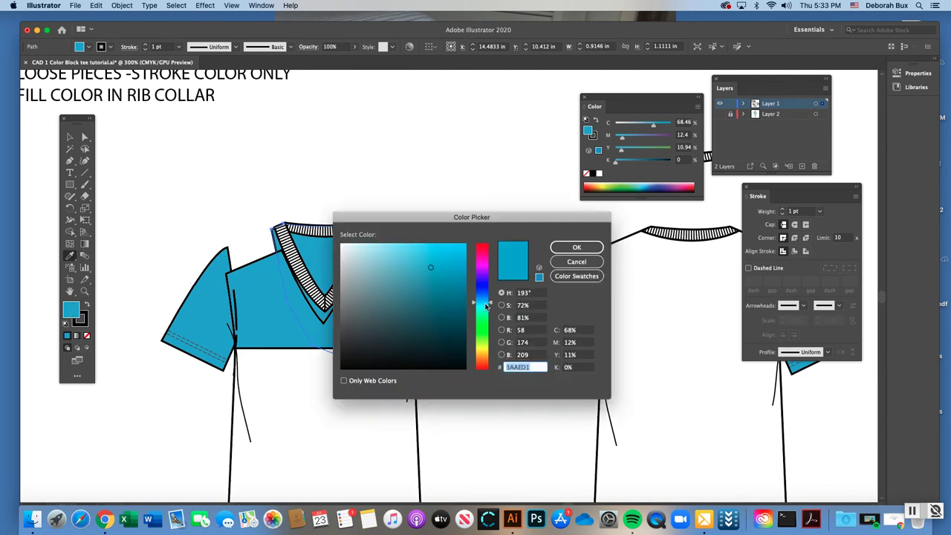
drag(483, 290, 483, 271)
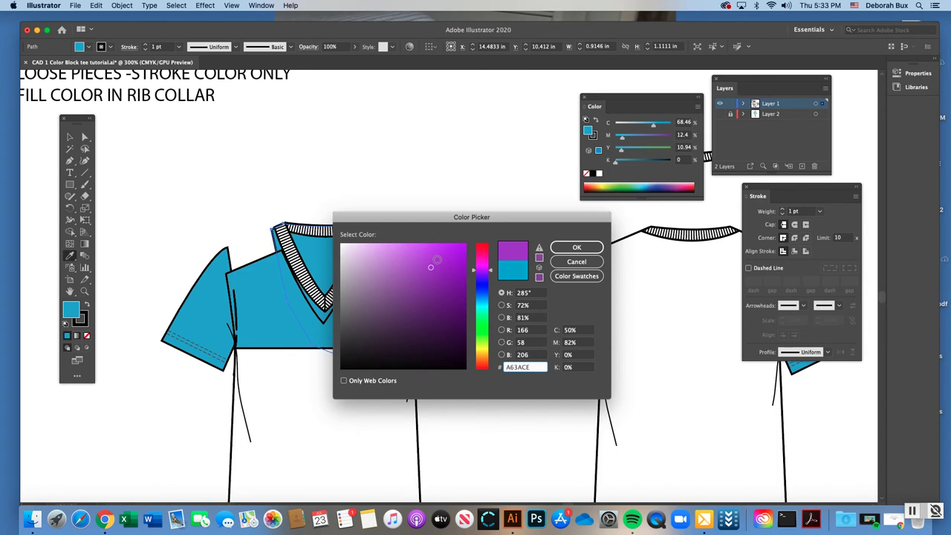
click(577, 247)
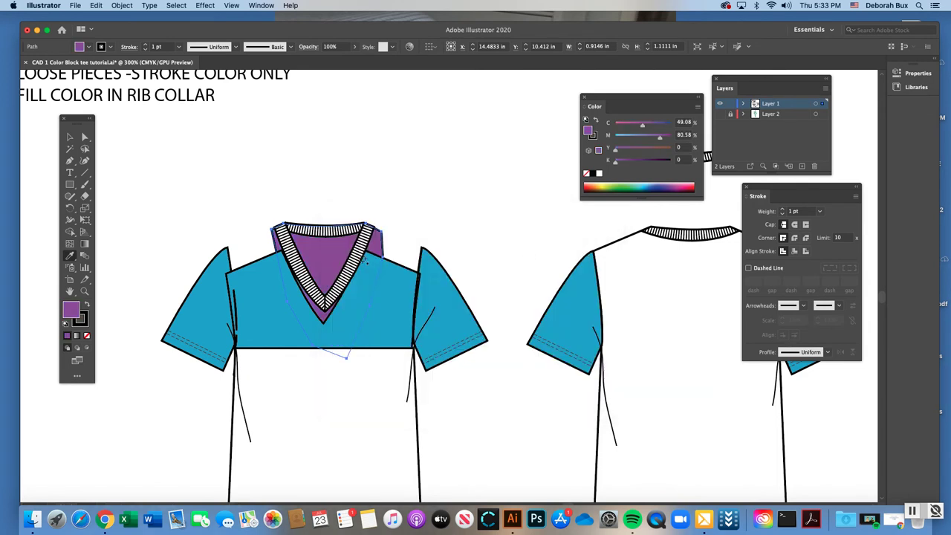
Move the blue chest block back up into place between the sleeves, aligned with the shoulders and V-neck collar
click(70, 138)
click(252, 278)
click(260, 252)
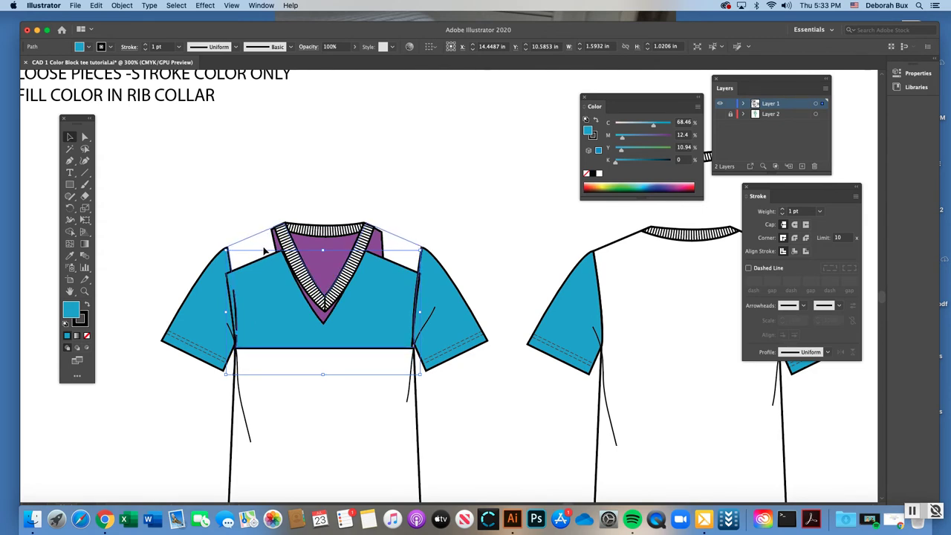
key(ctrl+shift+bracketright)
click(334, 191)
click(365, 318)
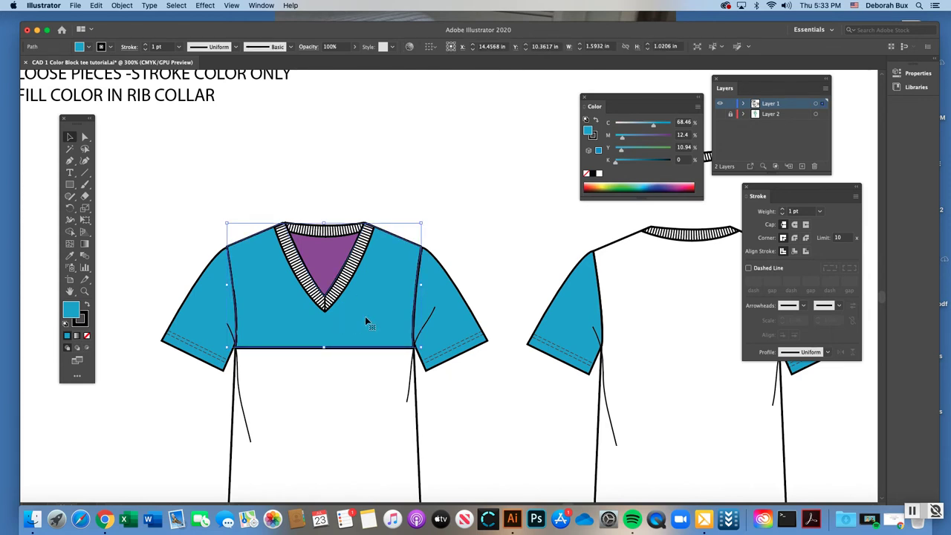
Recolor the inner-neck shape white by sampling the front tee's lower body with the Eyedropper
click(471, 317)
scroll(470, 317, down, 3)
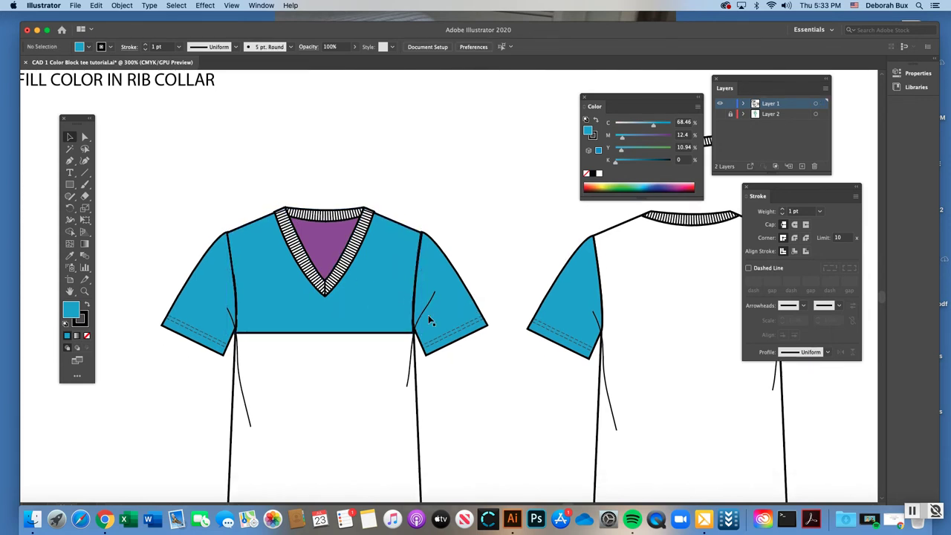
click(377, 238)
click(382, 155)
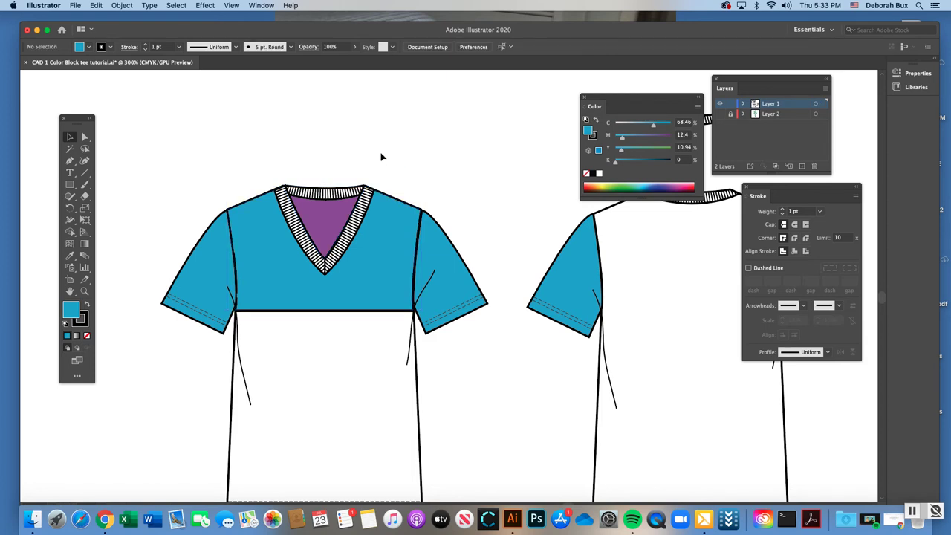
scroll(373, 314, down, 1)
click(324, 202)
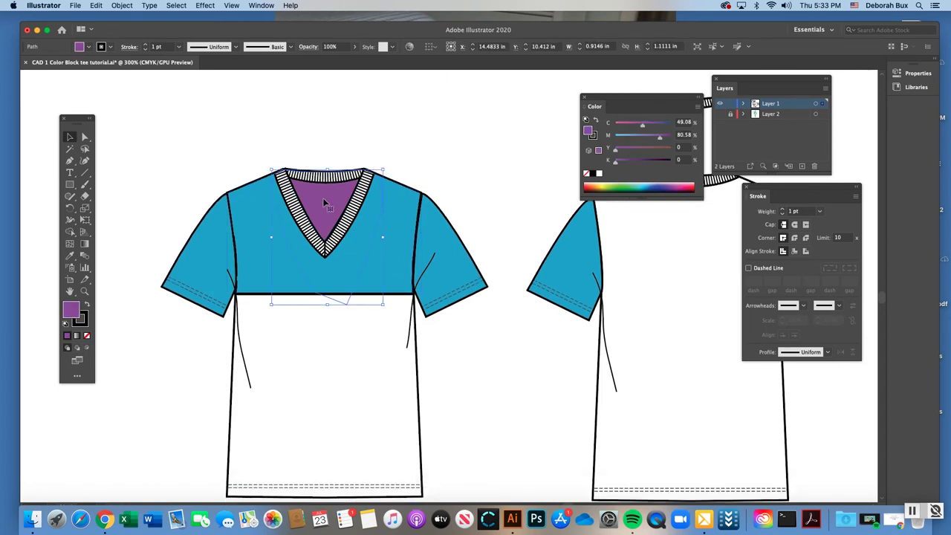
scroll(355, 234, right, 3)
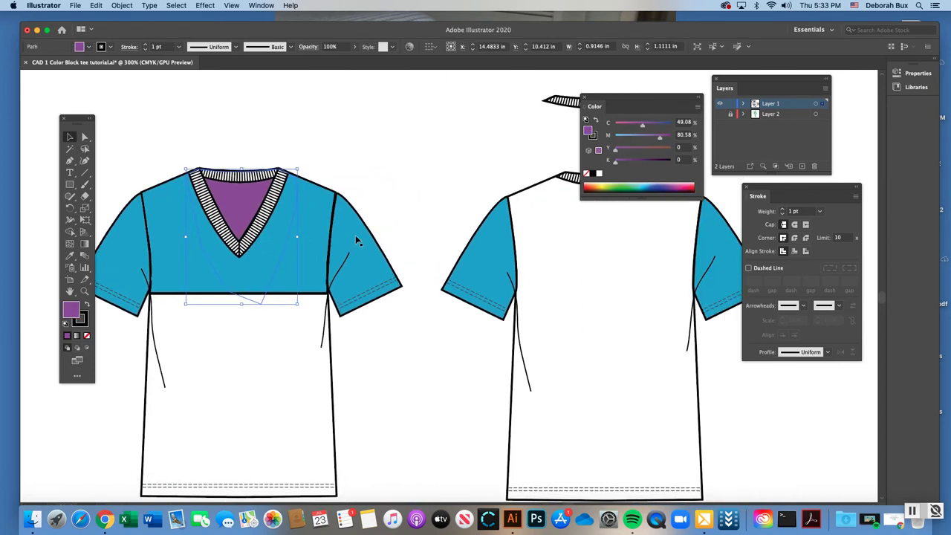
click(71, 255)
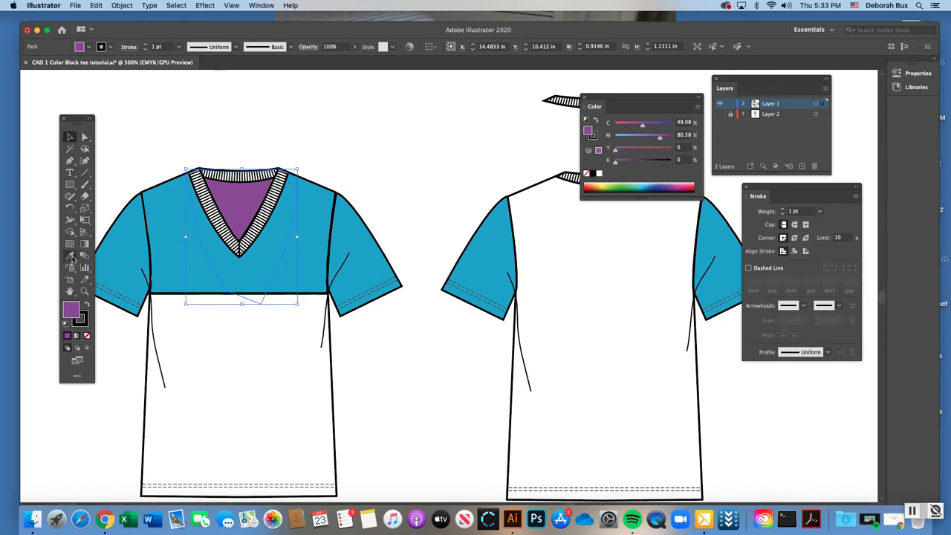
click(235, 327)
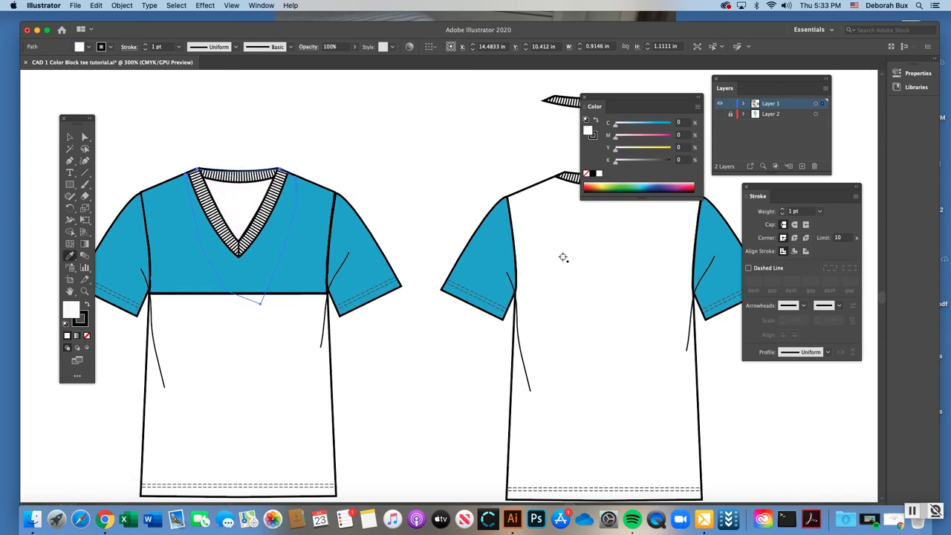
Deselect the inner-neck shape and review the front and back tee views side by side at 200% zoom
scroll(562, 257, right, 4)
scroll(201, 260, left, 5)
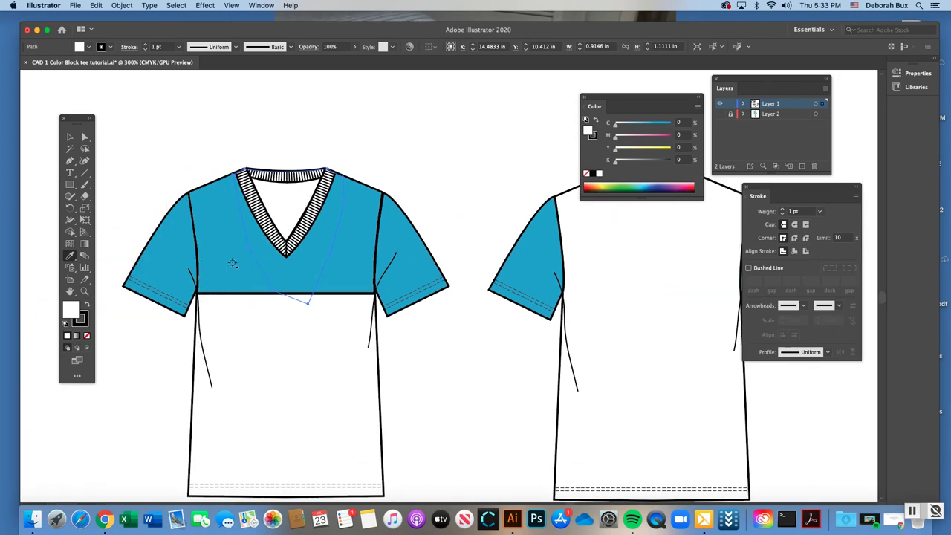
key(super+minus)
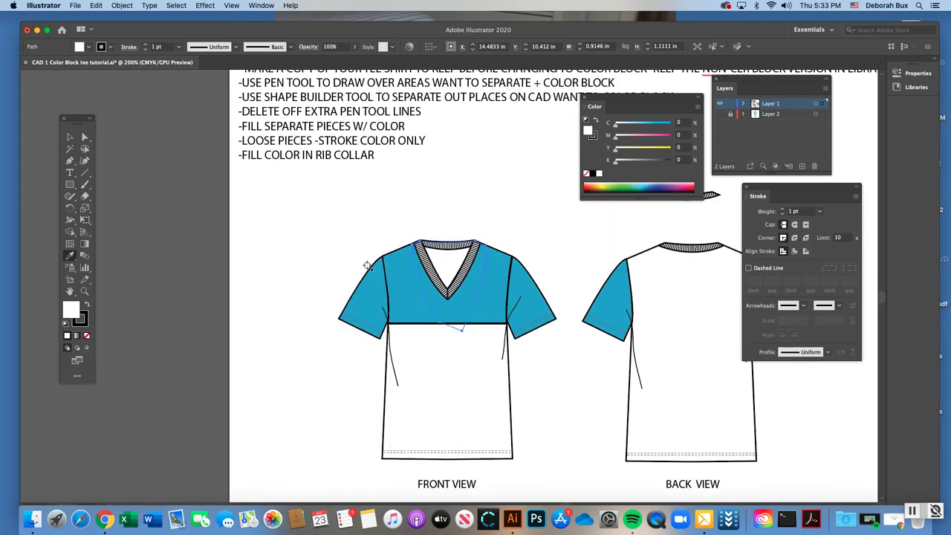
scroll(367, 266, right, 2)
click(84, 137)
click(421, 240)
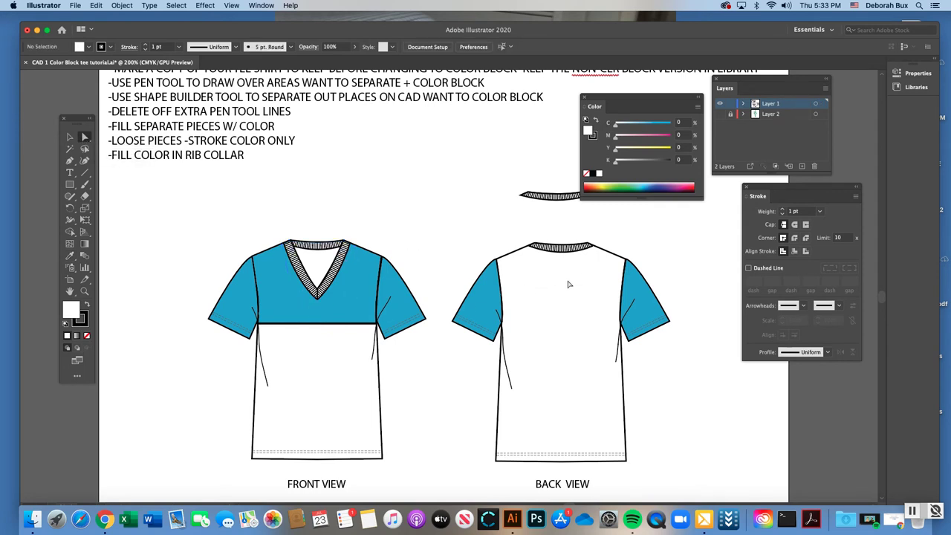
scroll(547, 298, right, 2)
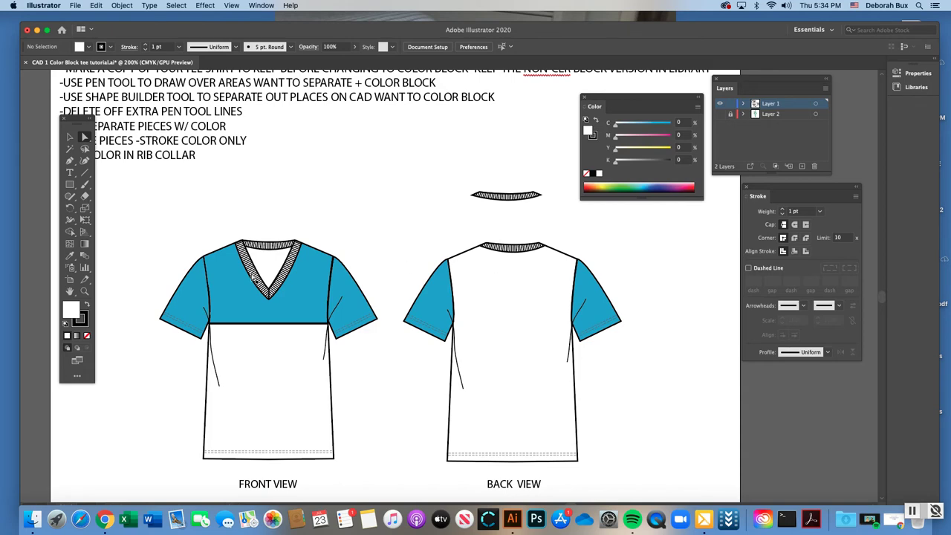
Examine the front V-neck rib collar at 600% zoom, selecting its outline, rib group and neighboring paths to check their fills
key(z)
click(375, 284)
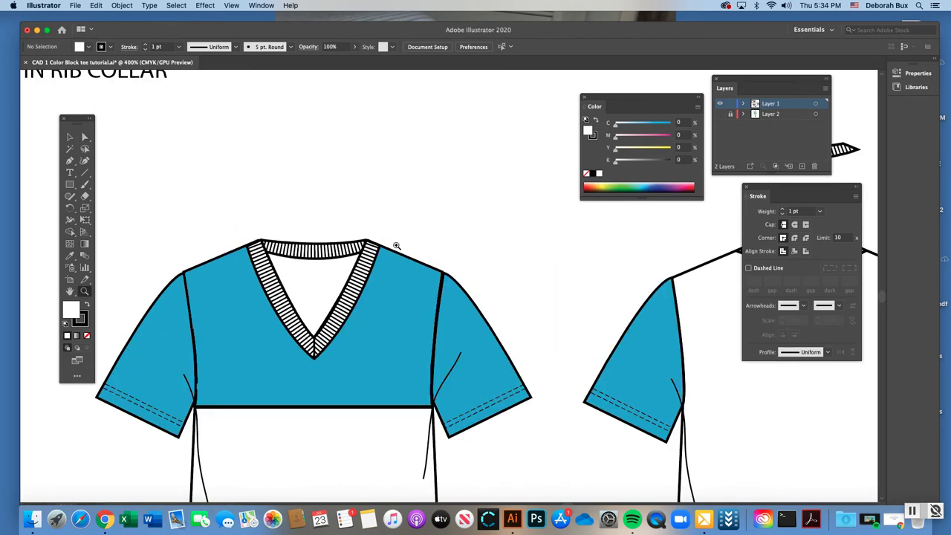
click(429, 277)
click(84, 138)
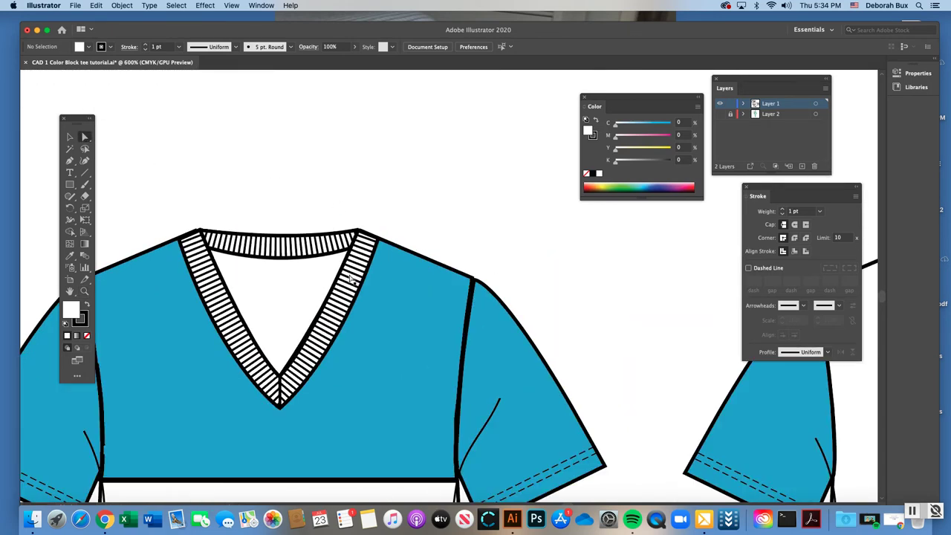
click(344, 274)
click(204, 186)
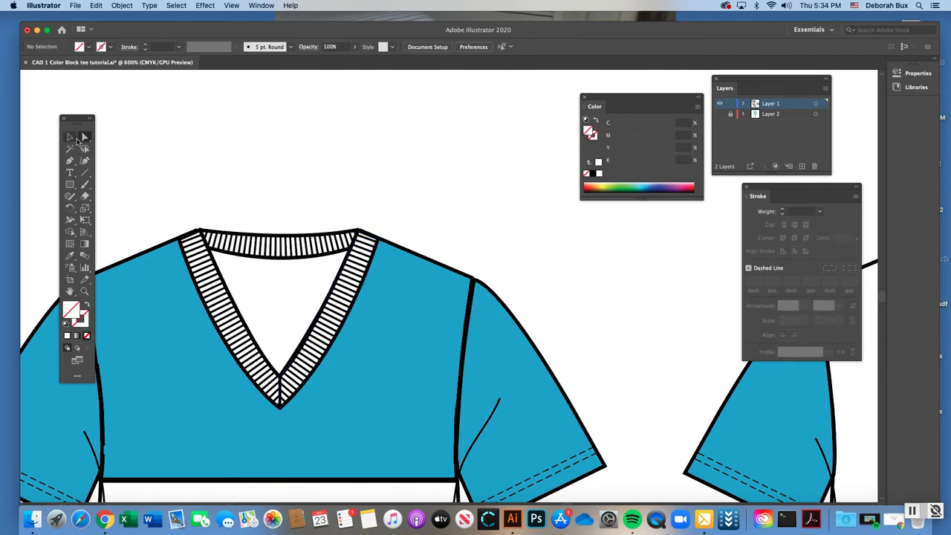
click(220, 275)
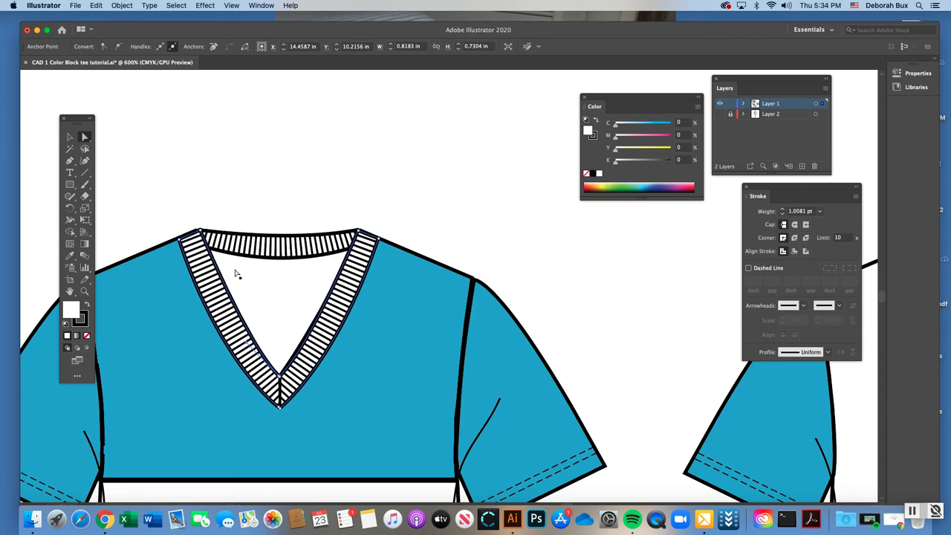
scroll(235, 275, down, 1)
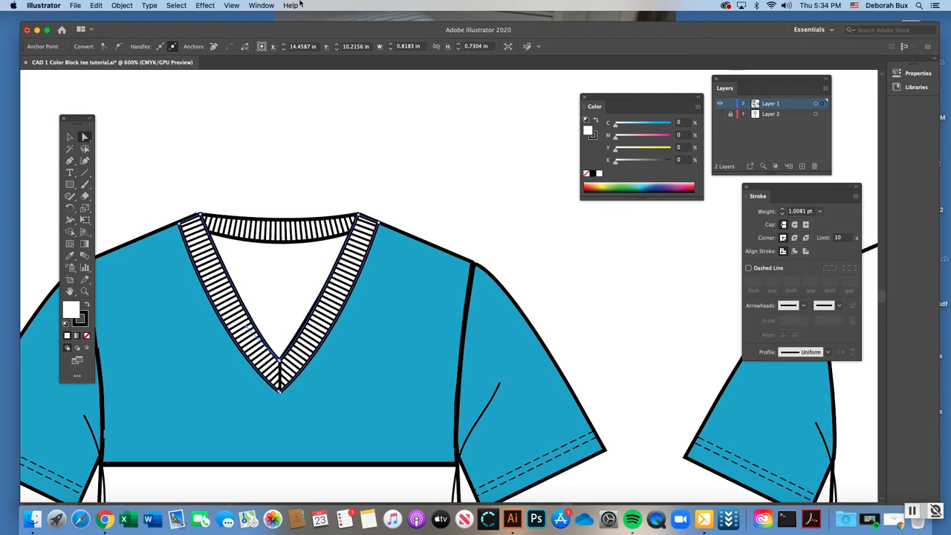
click(202, 253)
click(216, 236)
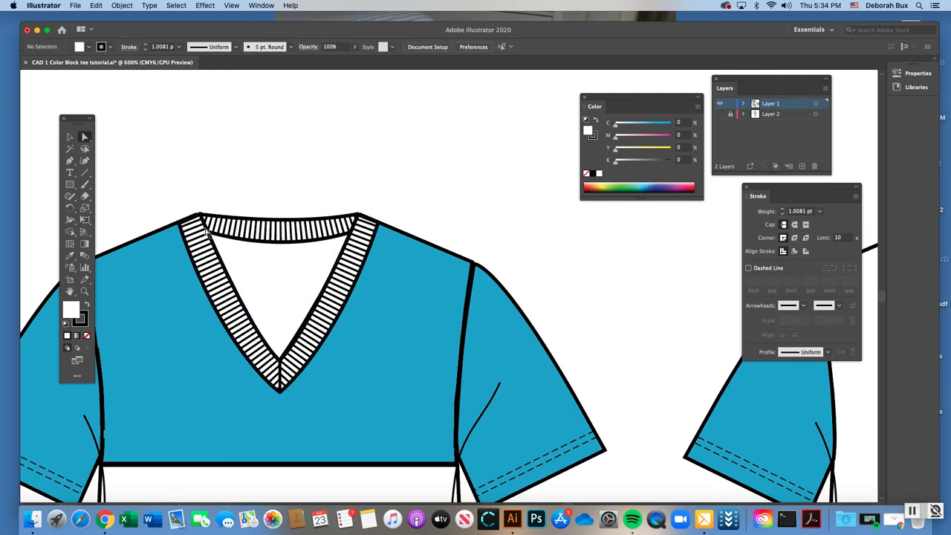
click(210, 233)
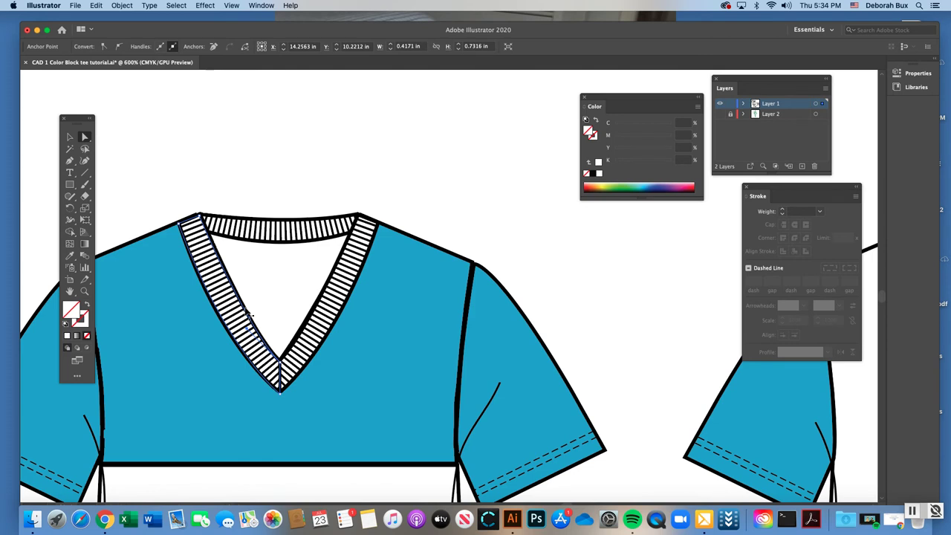
click(289, 355)
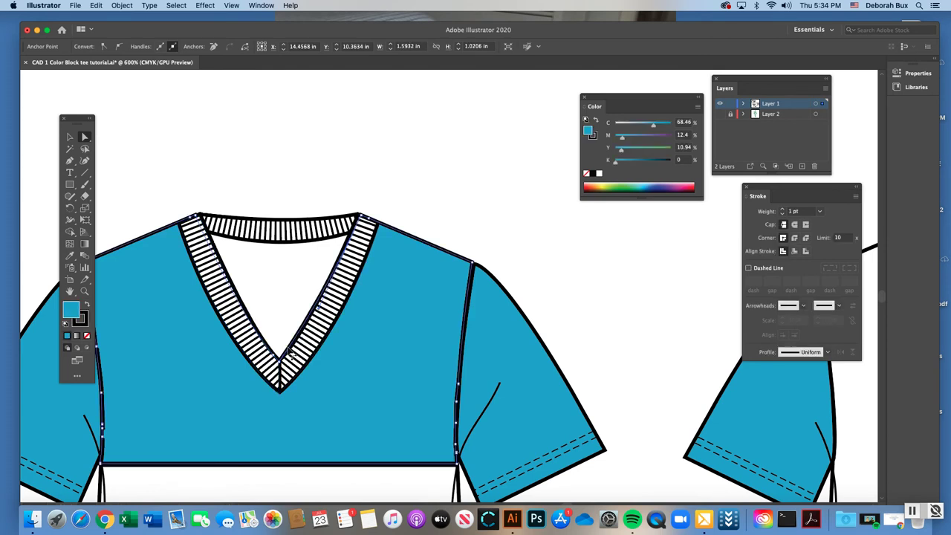
click(373, 196)
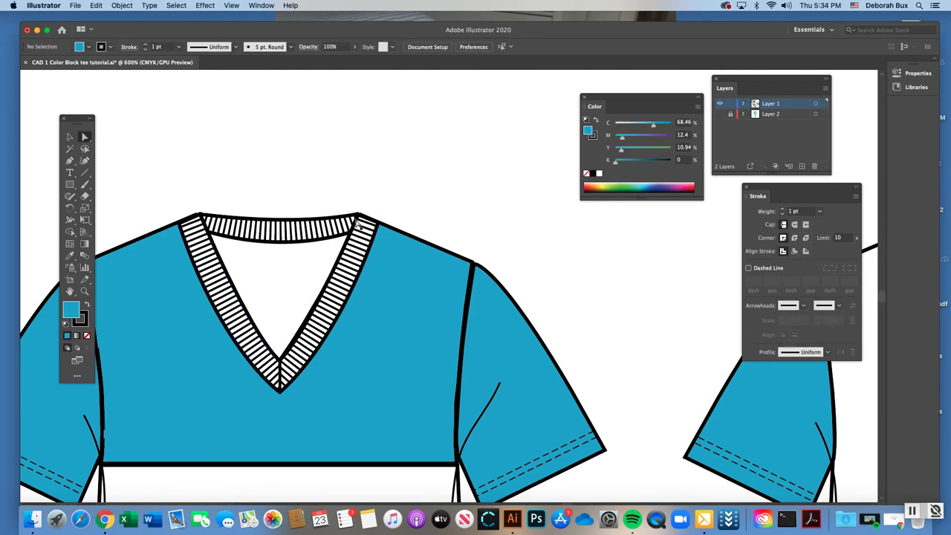
Fill the front V-neck rib collar outline with dark brown-grey 4C393F
click(358, 221)
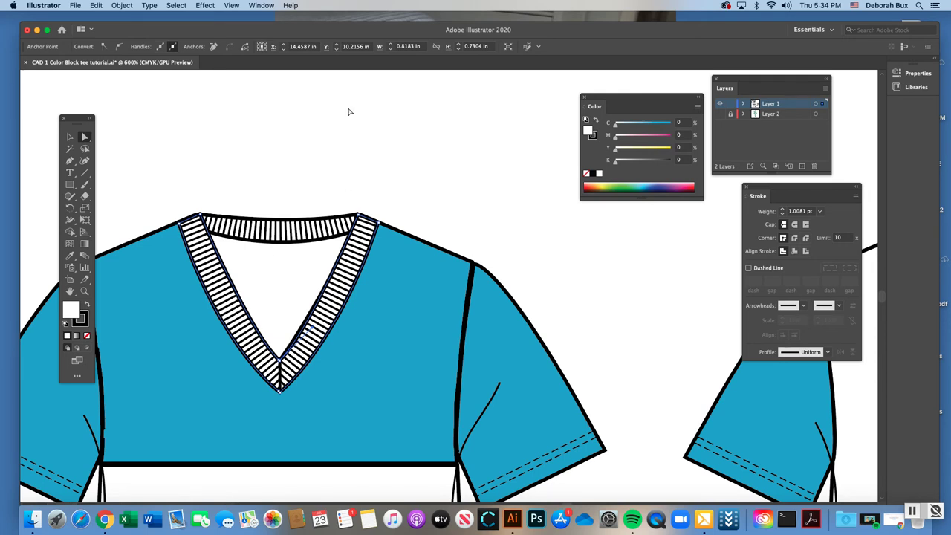
double_click(73, 310)
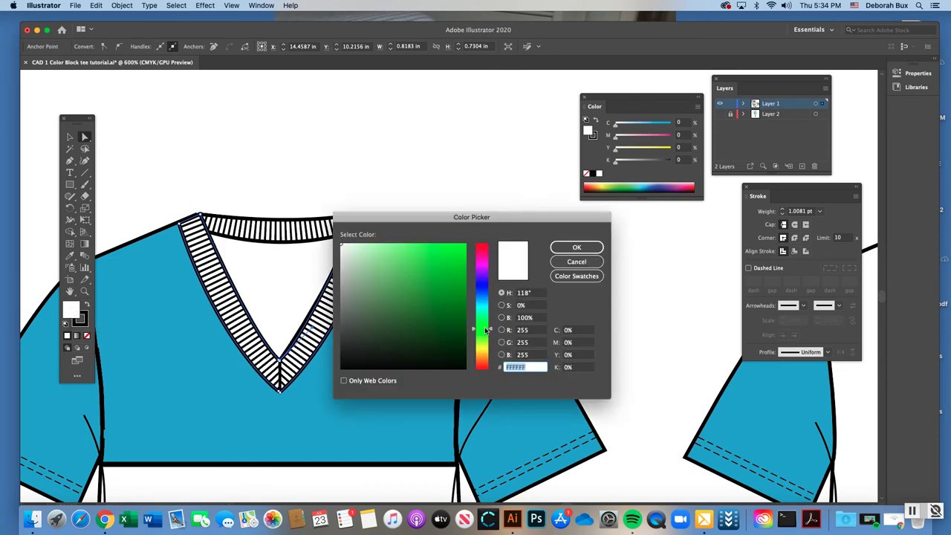
click(483, 252)
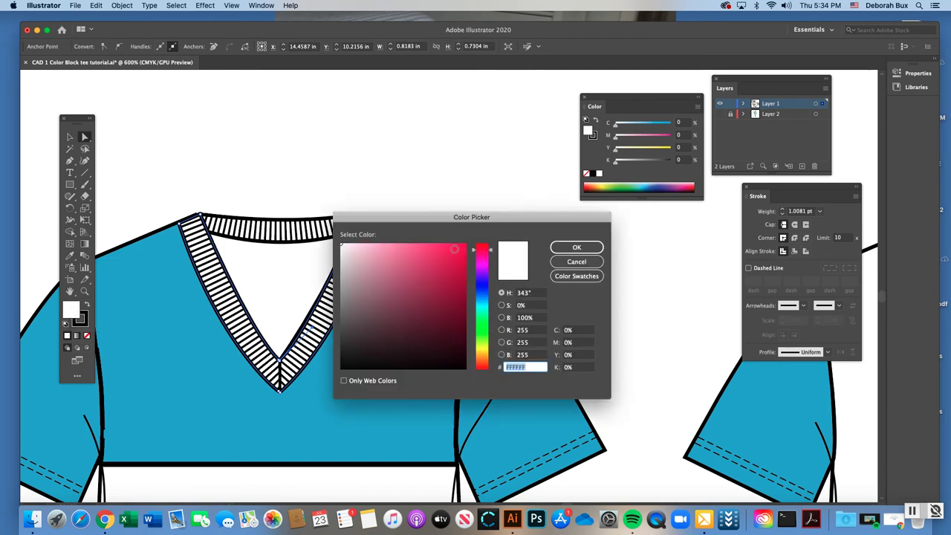
click(438, 247)
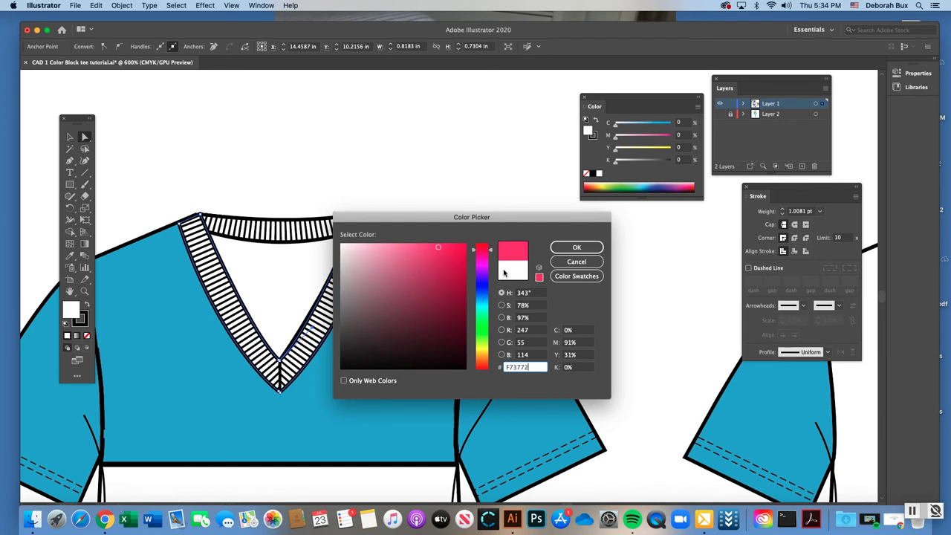
click(372, 332)
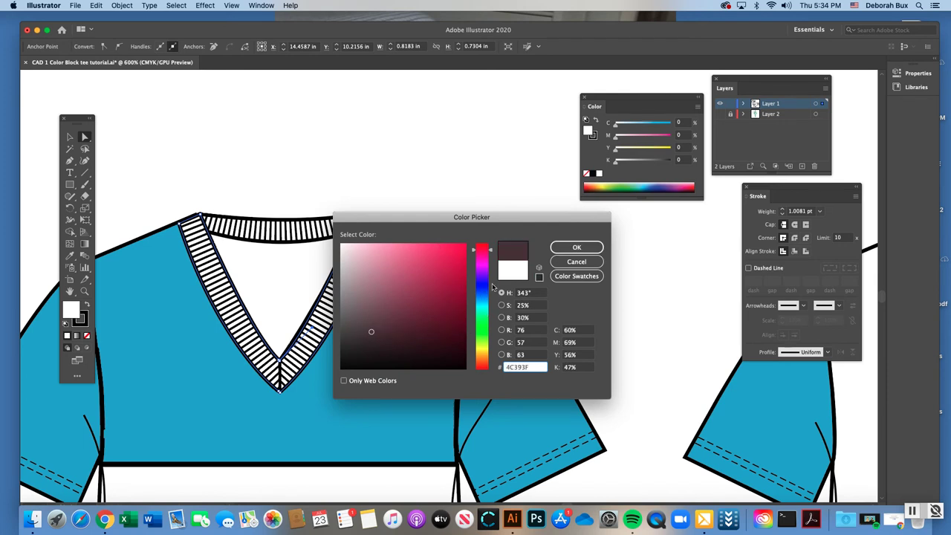
click(571, 248)
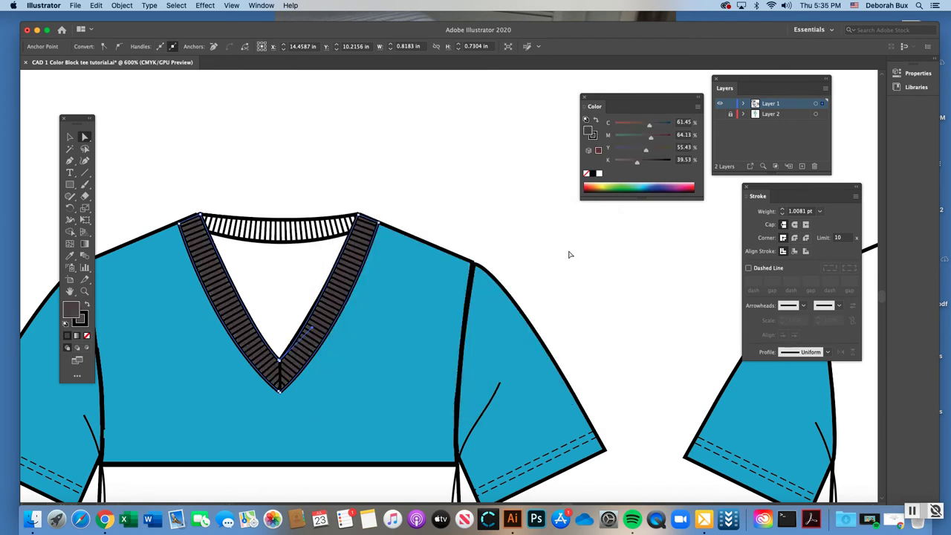
click(205, 143)
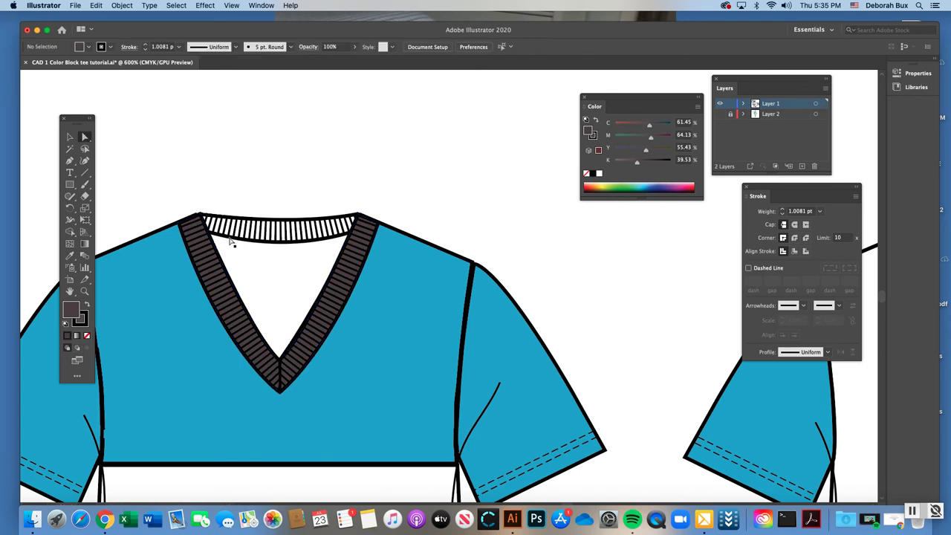
Recolor the back-neck rib band of the front view by sampling the dark V-neck rib with the Eyedropper
click(229, 223)
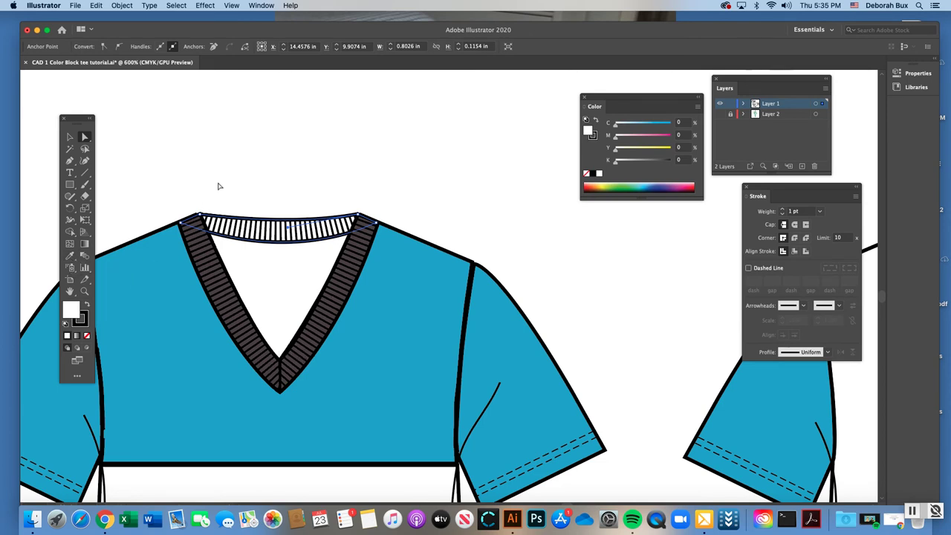
click(242, 206)
click(253, 223)
click(72, 257)
click(204, 238)
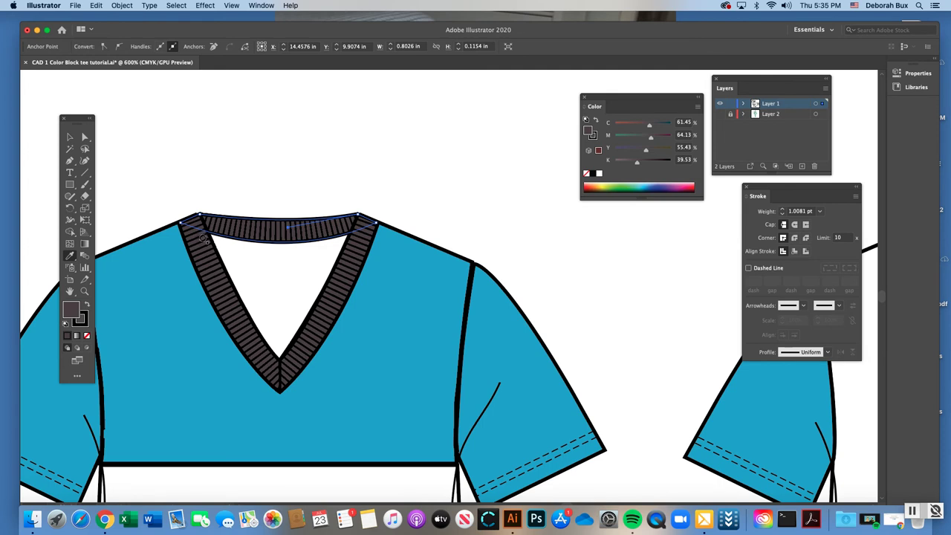
key(super+equal)
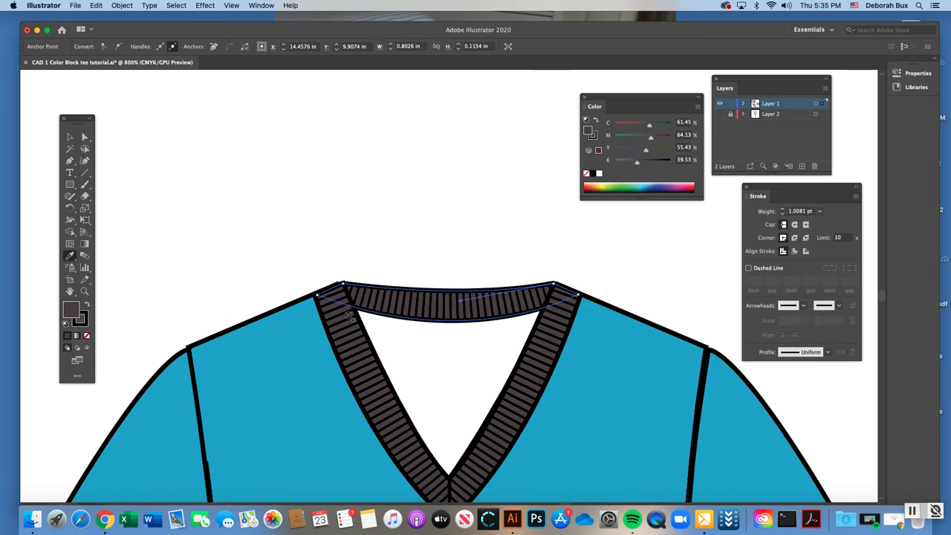
scroll(347, 316, right, 2)
click(85, 136)
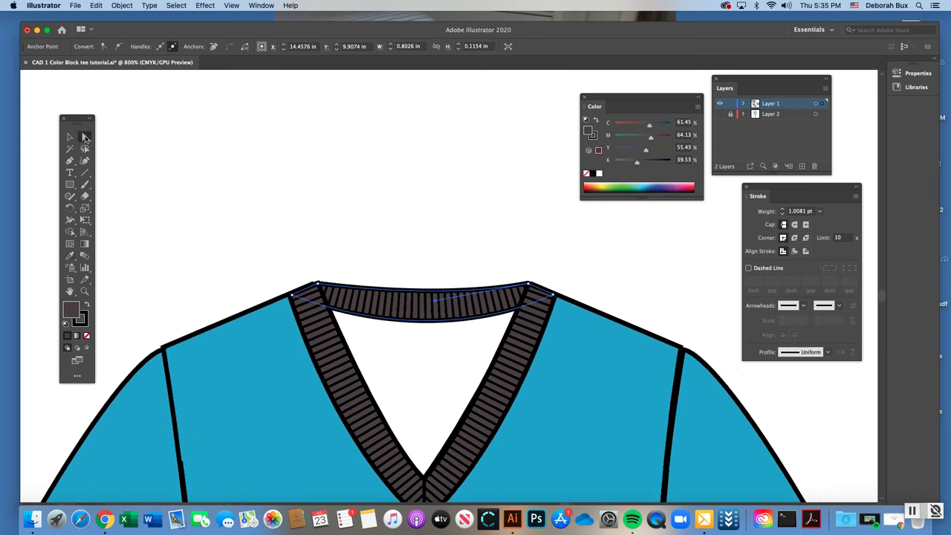
click(379, 254)
Review the filled rib collar against the front and back tee views and the written instructions at 200% zoom
key(super+minus)
key(super+minus)
key(super+minus)
scroll(342, 259, up, 3)
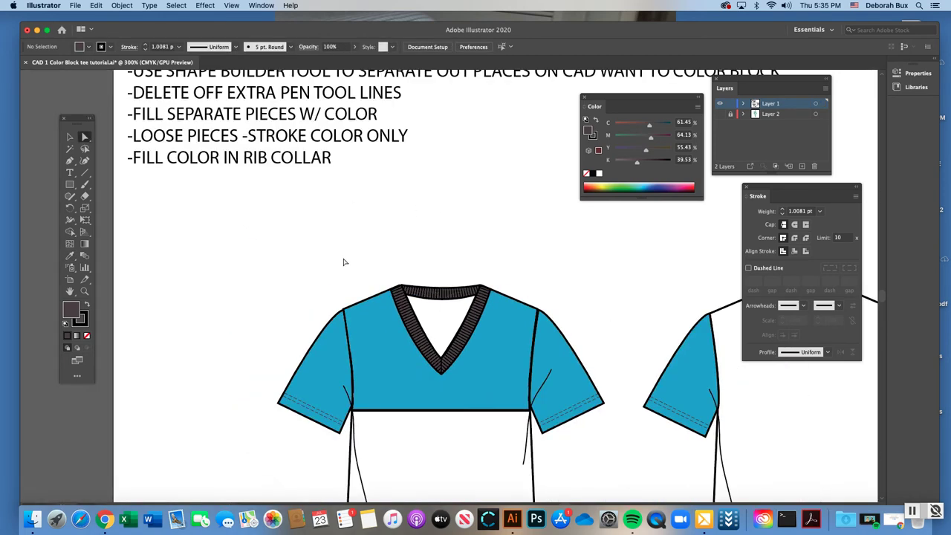
scroll(379, 264, right, 4)
key(super+minus)
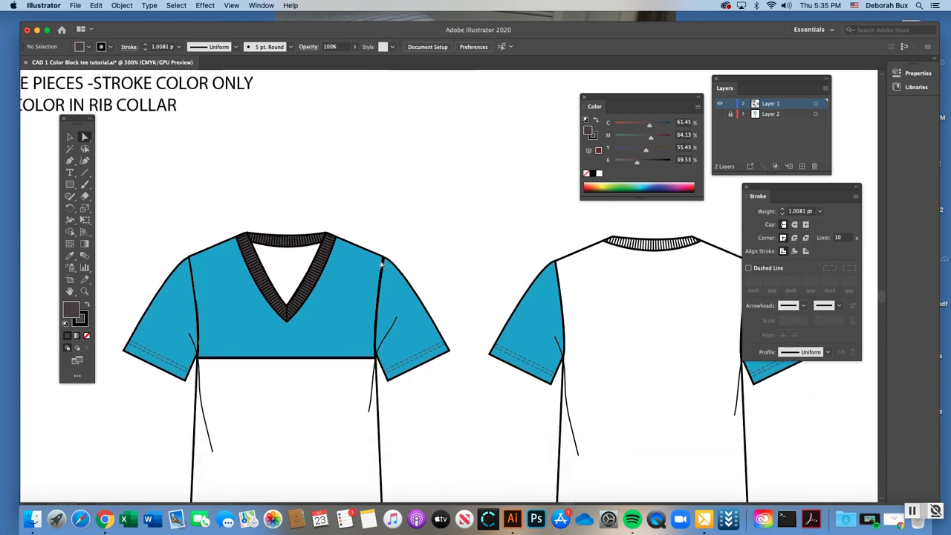
scroll(380, 264, up, 2)
scroll(379, 264, left, 3)
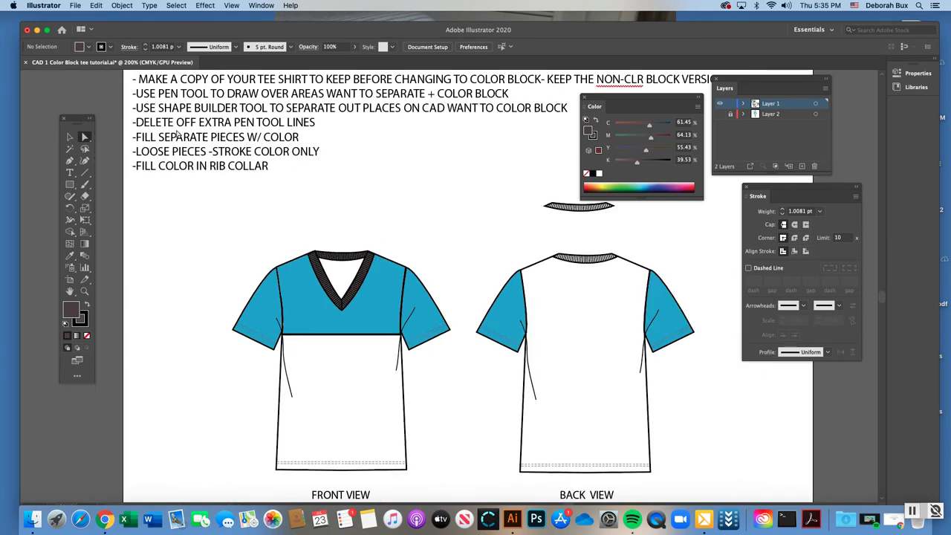
scroll(377, 394, down, 1)
Draw a straight vertical Pen line with a pink stroke and no fill down the front tee's center, from above the collar to below the hem
click(71, 160)
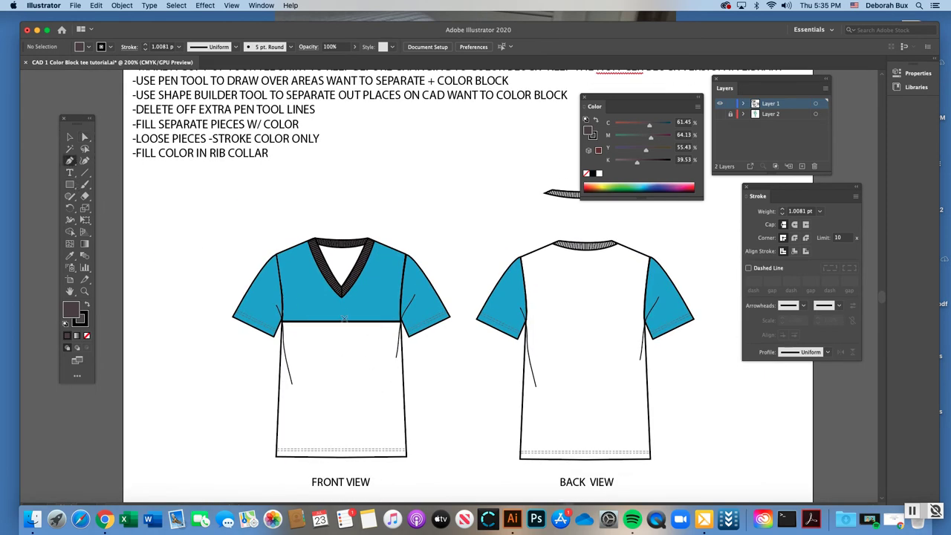
double_click(84, 320)
click(434, 250)
click(577, 247)
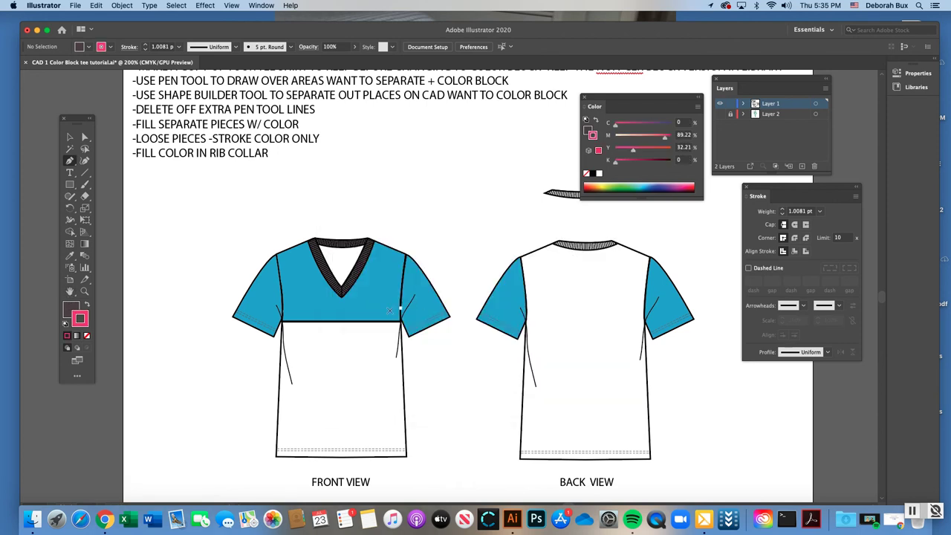
click(70, 308)
click(86, 335)
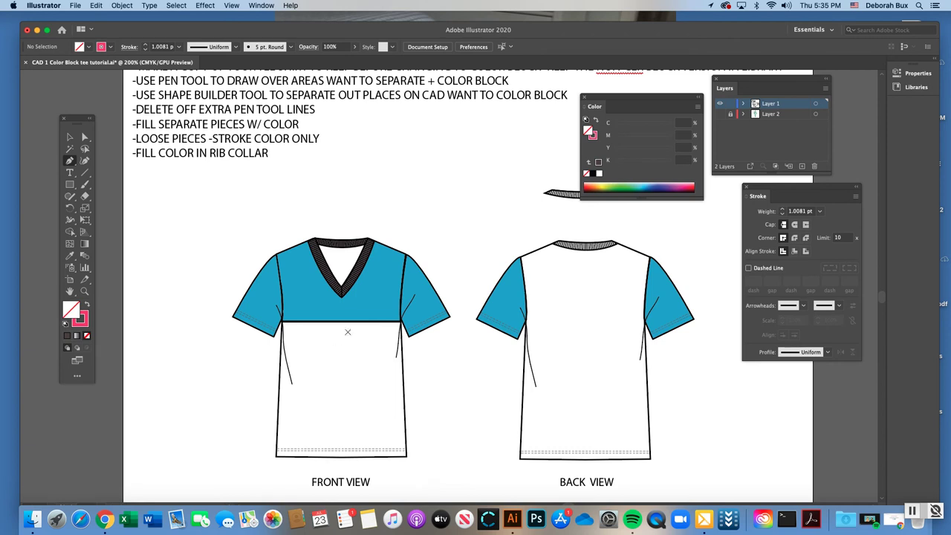
click(342, 214)
shift+click(342, 468)
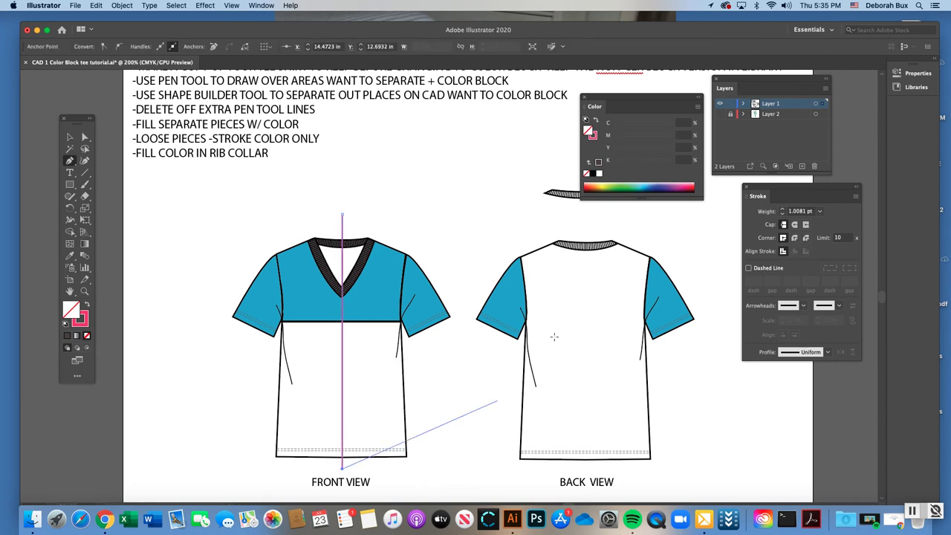
click(85, 137)
click(169, 210)
Select the front tee's body pieces with the pink center line and try the Shape Builder on the lower-body halves
click(69, 232)
click(69, 138)
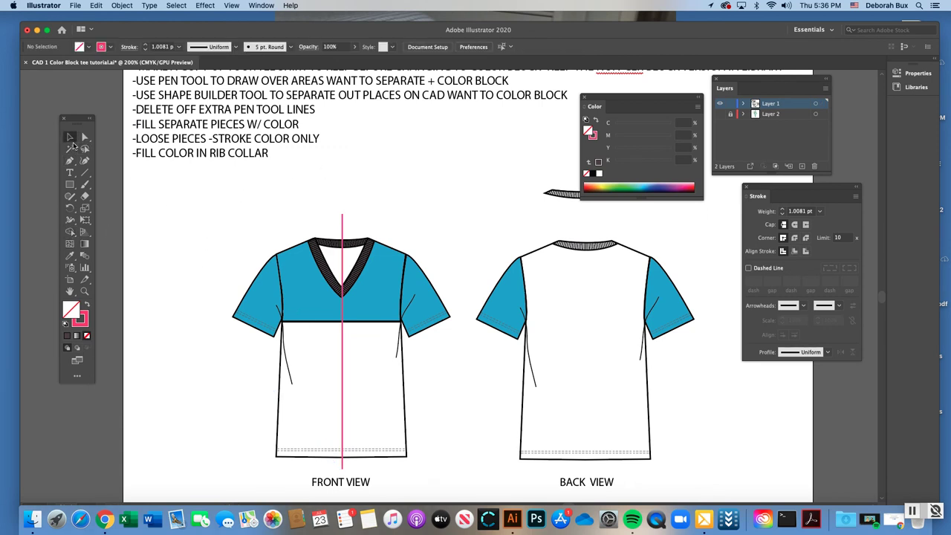
click(305, 249)
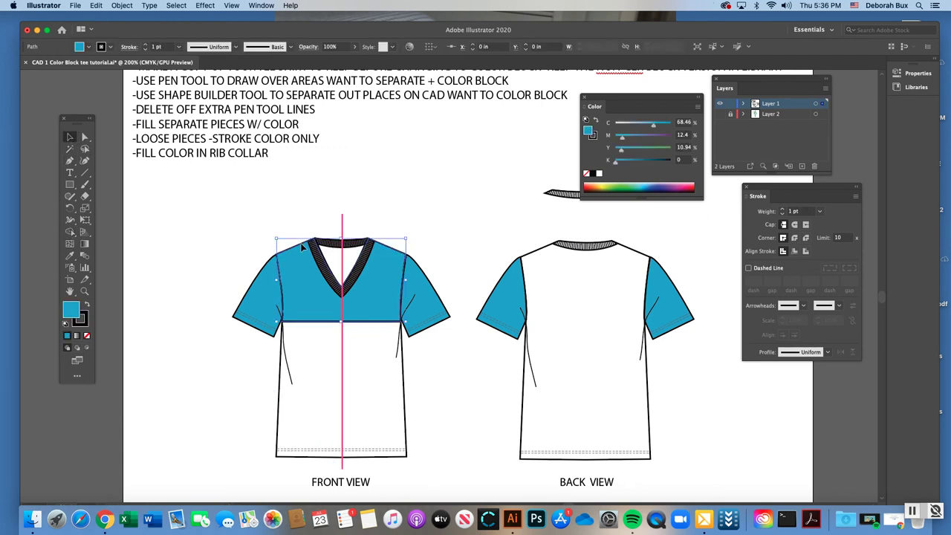
click(312, 339)
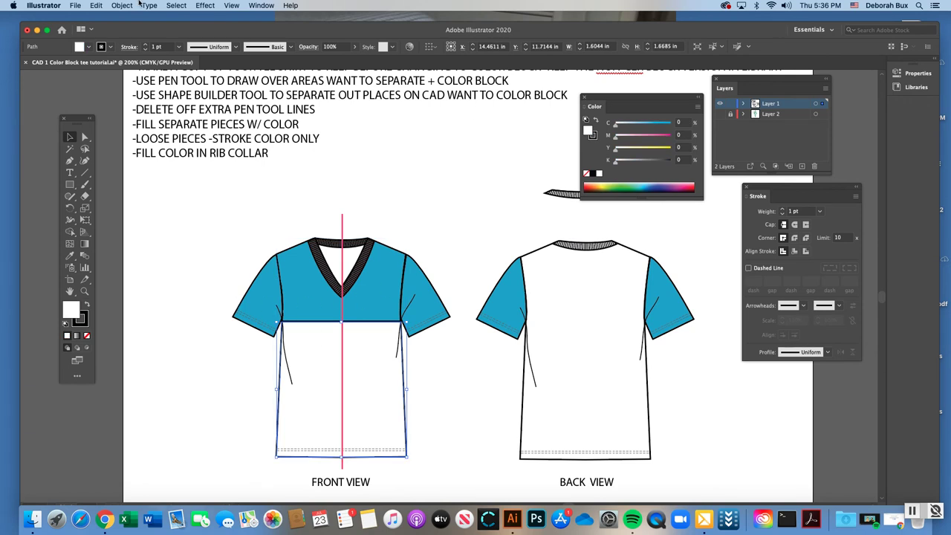
click(453, 380)
click(402, 364)
click(70, 232)
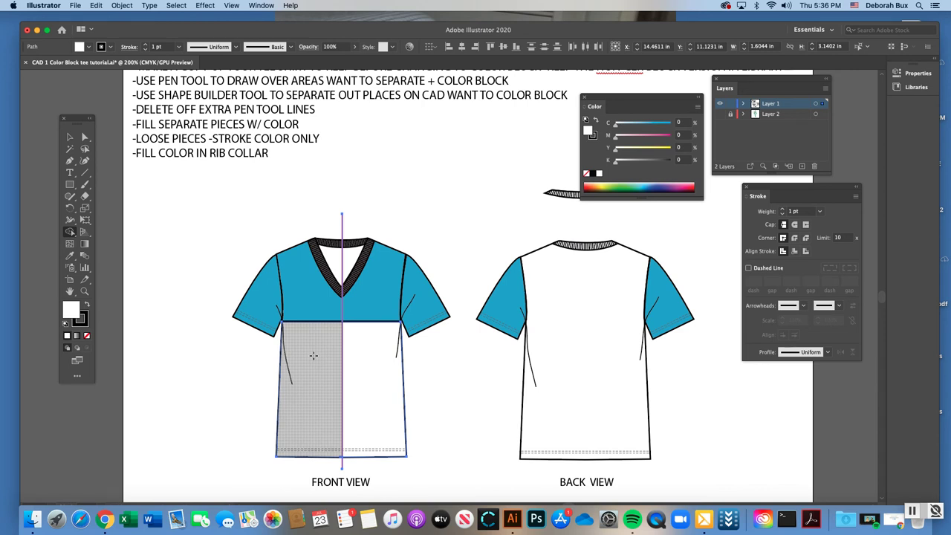
Delete the pink vertical center line from the front tee
click(70, 137)
click(344, 226)
click(342, 225)
key(Delete)
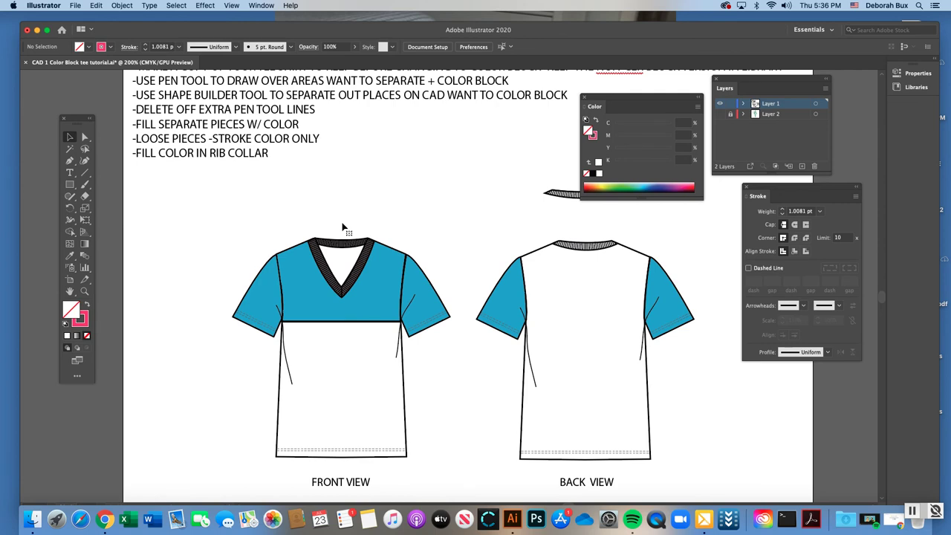
Review the color-blocked tee, and examine the front tee's armhole seams in the MISTAKES example at 300% zoom
key(super+minus)
scroll(343, 226, right, 3)
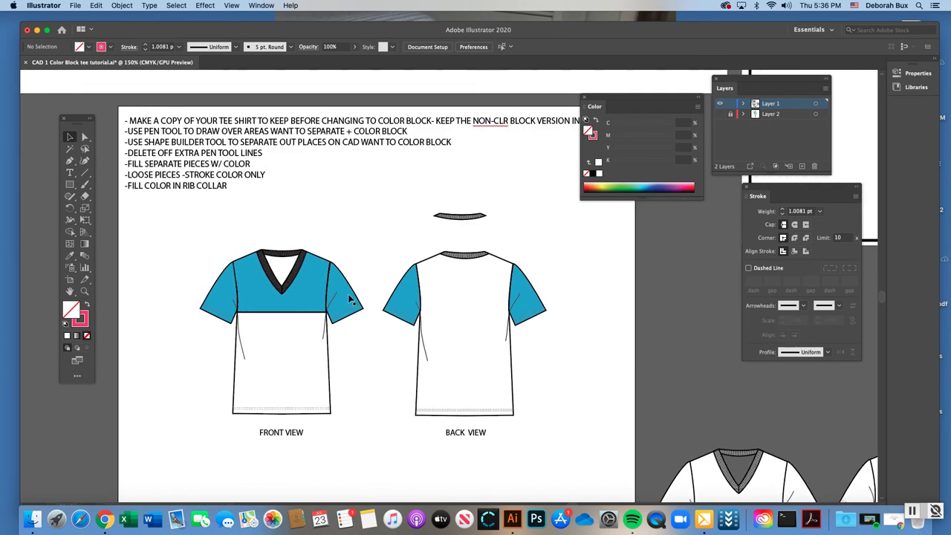
scroll(354, 285, up, 1)
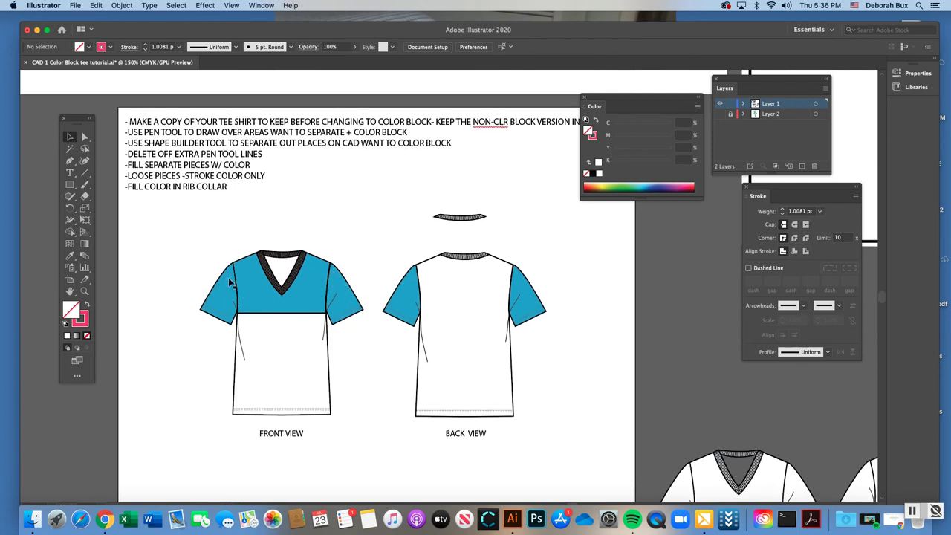
scroll(341, 297, right, 2)
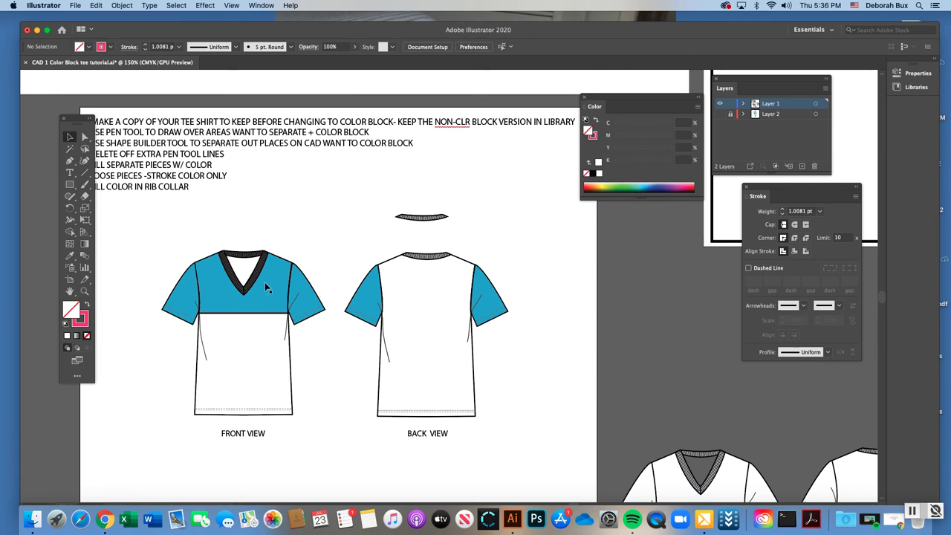
scroll(329, 238, up, 1)
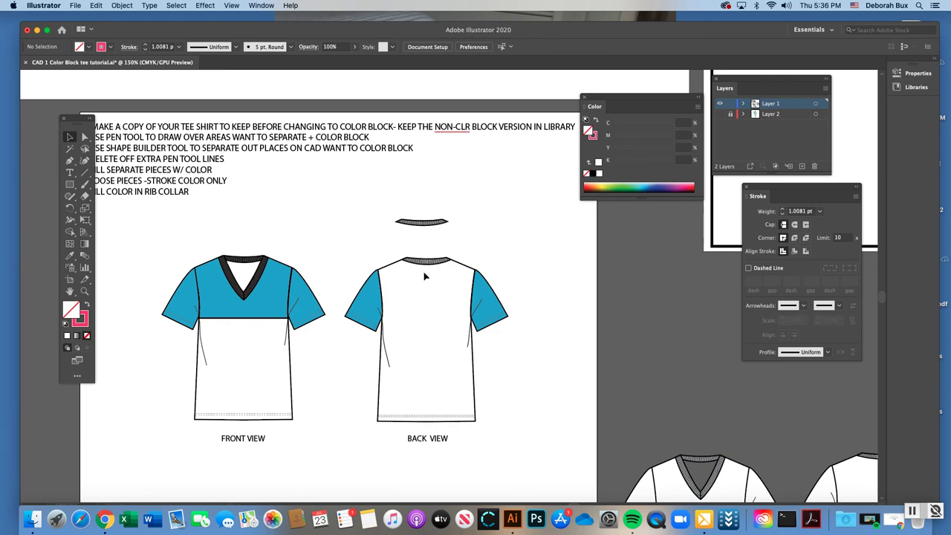
scroll(425, 277, down, 5)
scroll(425, 276, right, 8)
scroll(425, 276, up, 2)
scroll(425, 277, right, 1)
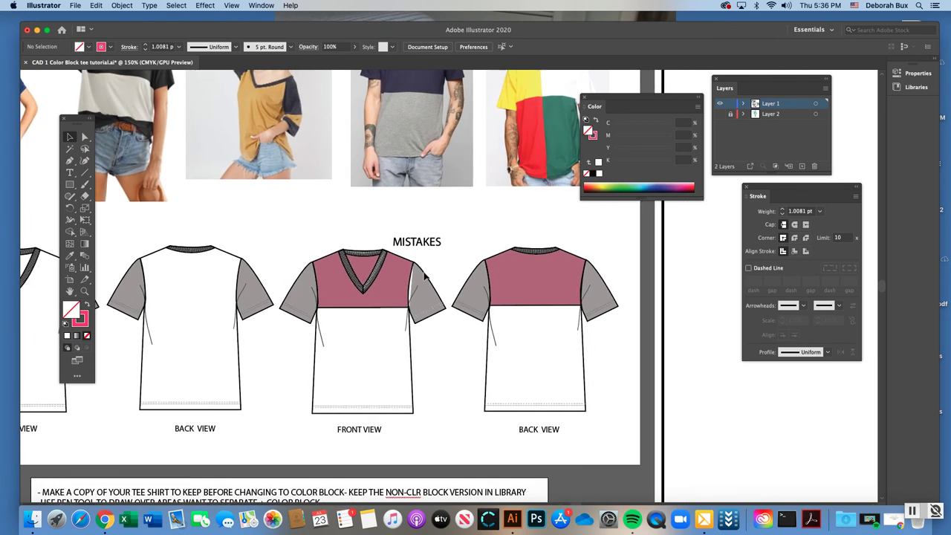
scroll(425, 276, right, 5)
click(81, 293)
click(476, 332)
click(86, 138)
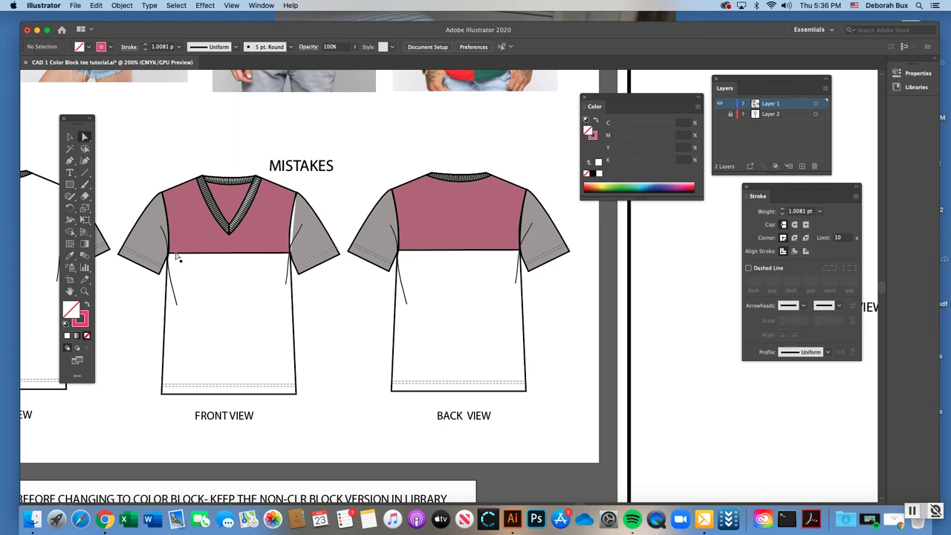
click(85, 291)
click(350, 269)
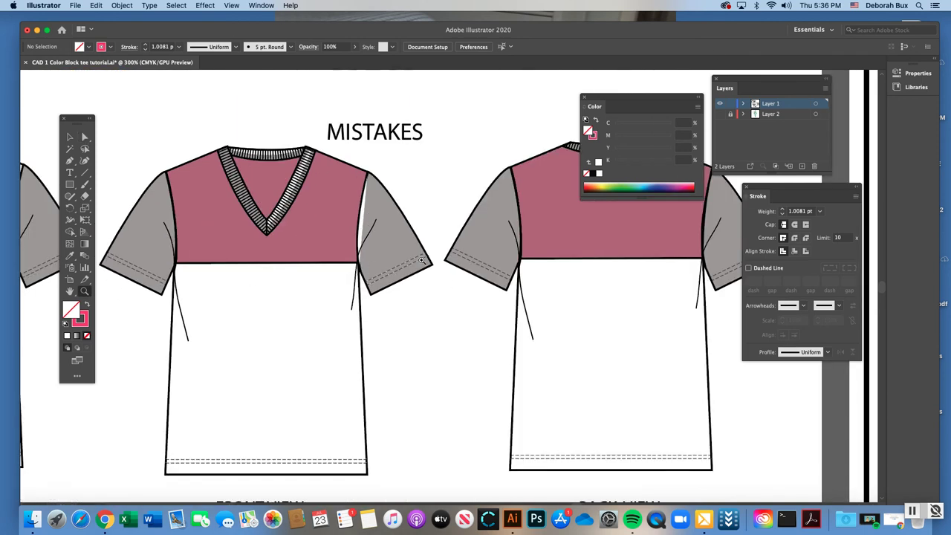
click(86, 138)
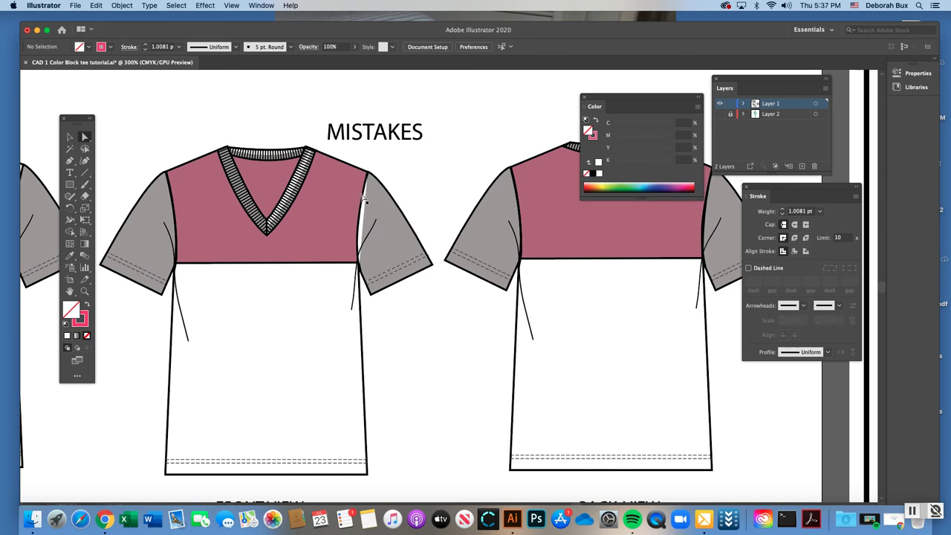
Remove the white fill from the right armhole seam line on the MISTAKES front tee, keeping only its black stroke
click(366, 200)
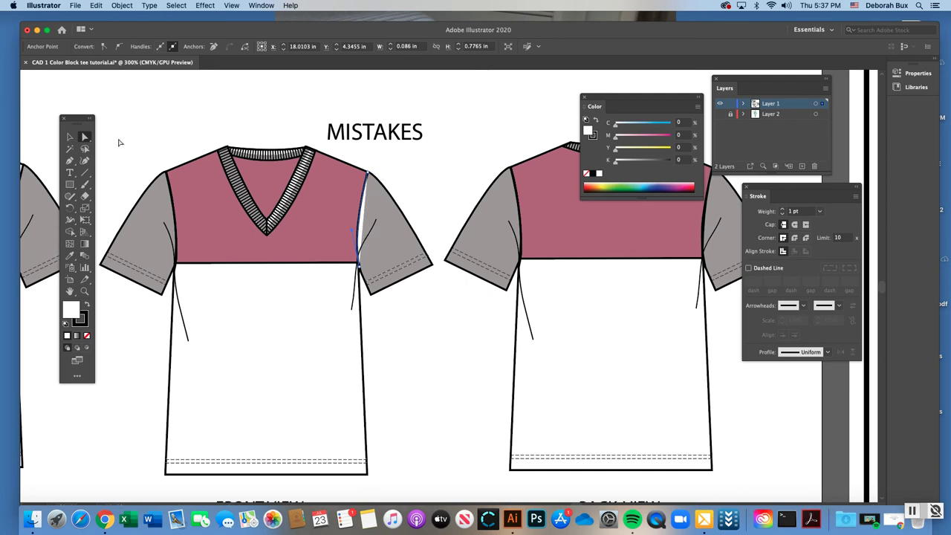
click(430, 176)
click(365, 192)
click(86, 336)
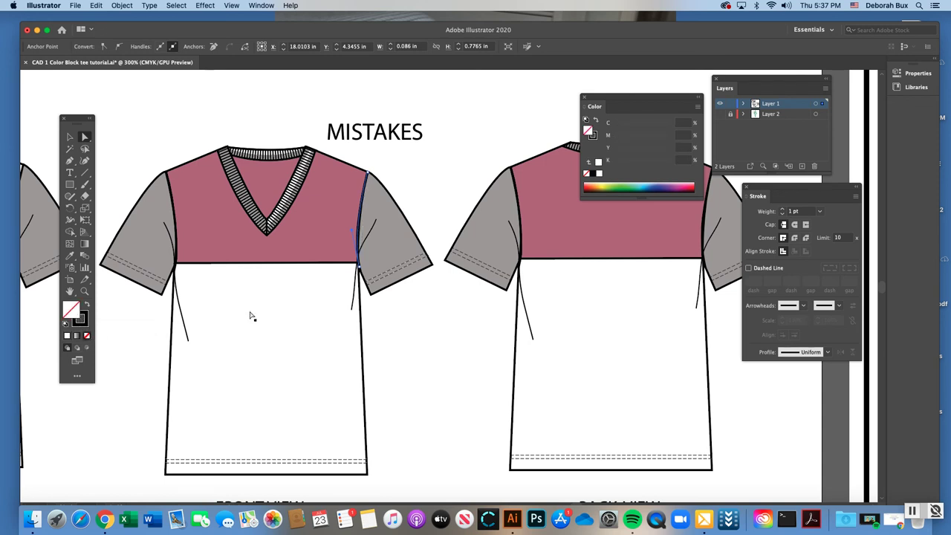
click(83, 290)
click(357, 267)
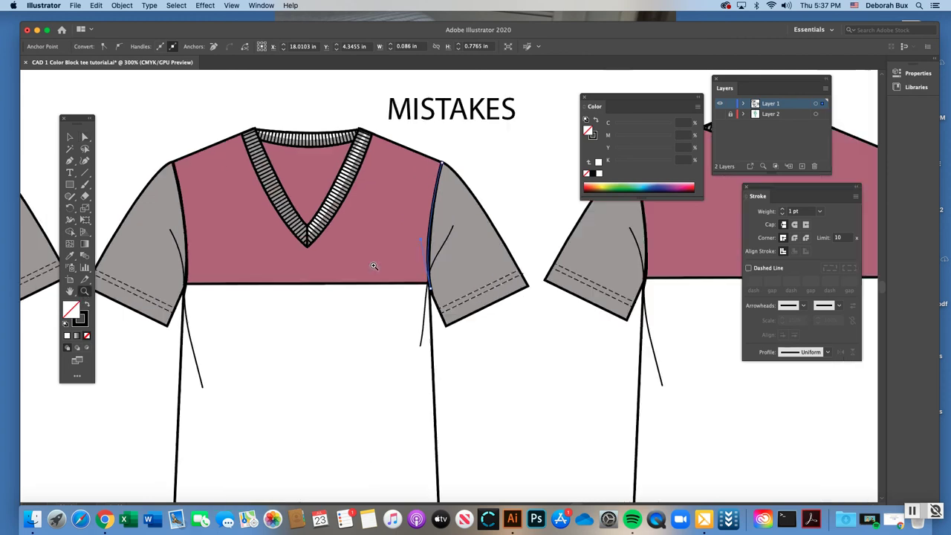
click(85, 136)
click(216, 119)
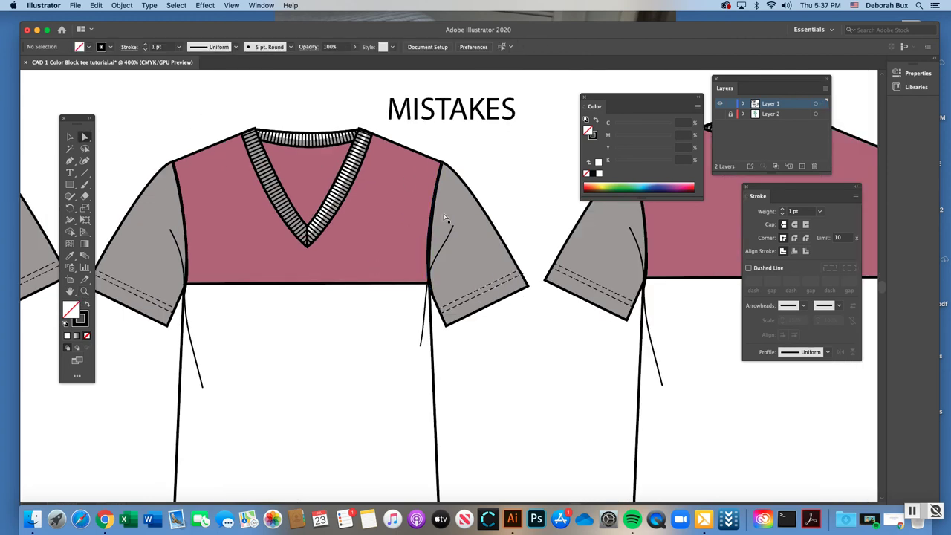
Inspect the fill and stroke of the right armhole seam line and the left collar rib on the MISTAKES front tee
click(432, 228)
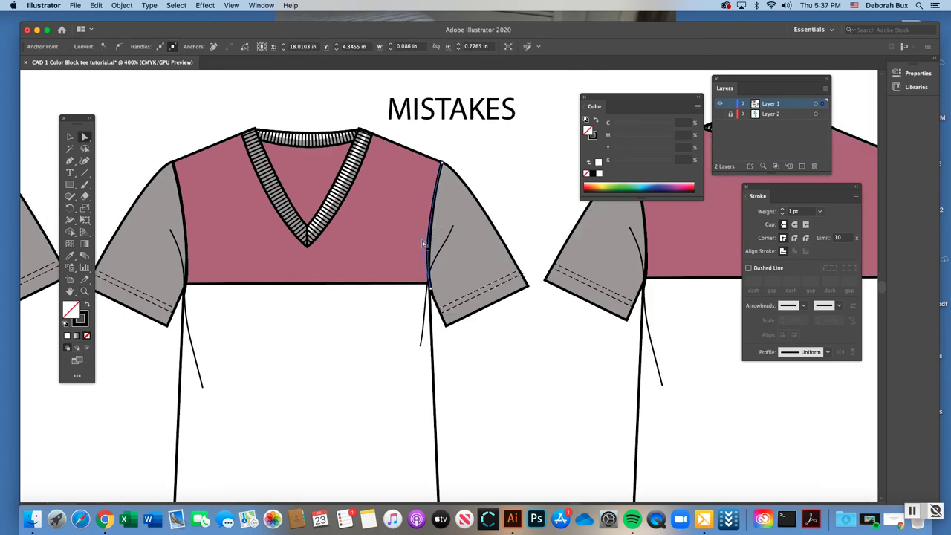
click(510, 188)
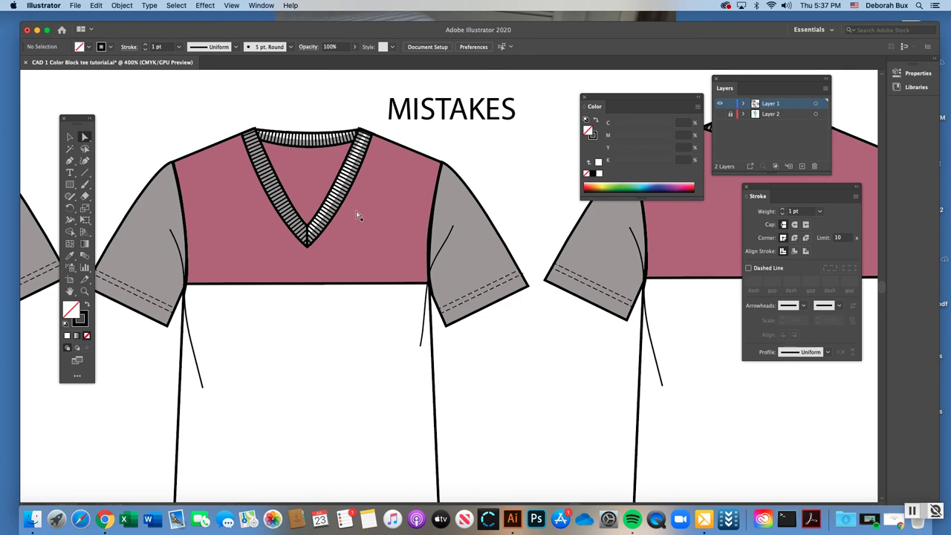
click(84, 291)
click(394, 215)
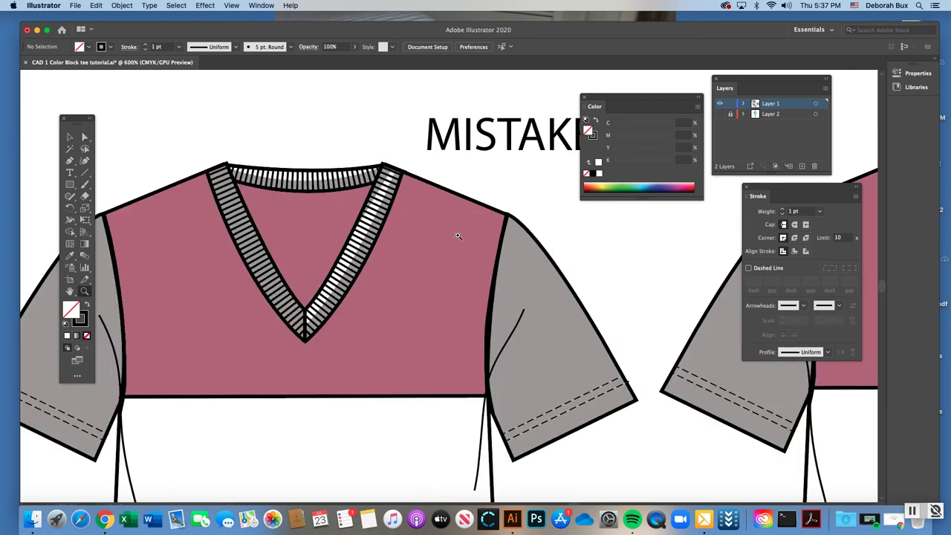
click(84, 138)
click(225, 192)
click(226, 194)
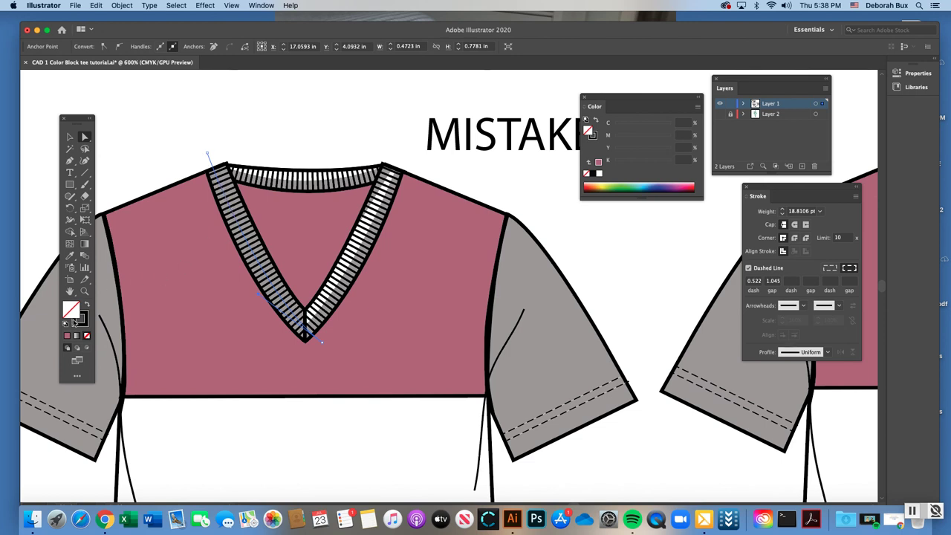
Remove the white fill from the back neck rib and the right collar rib on the MISTAKES front tee
click(294, 185)
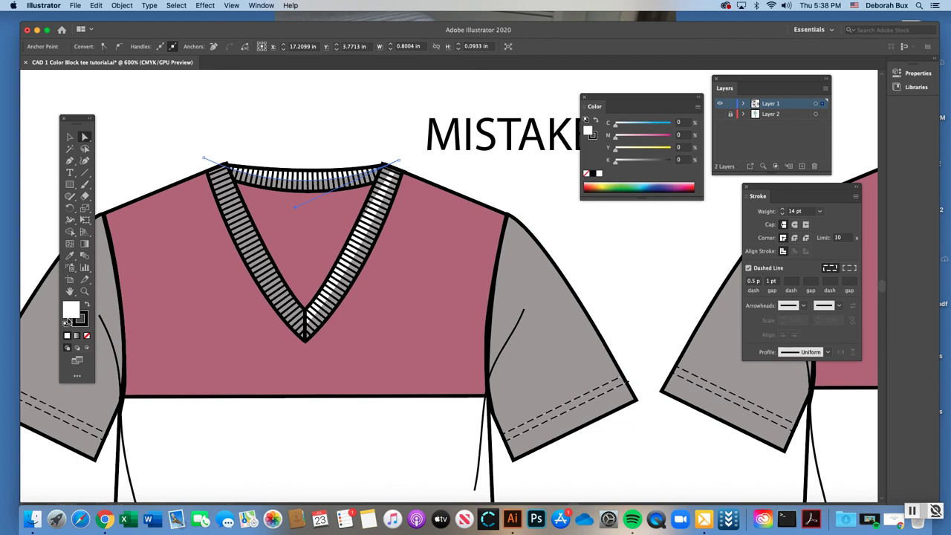
click(81, 321)
click(87, 337)
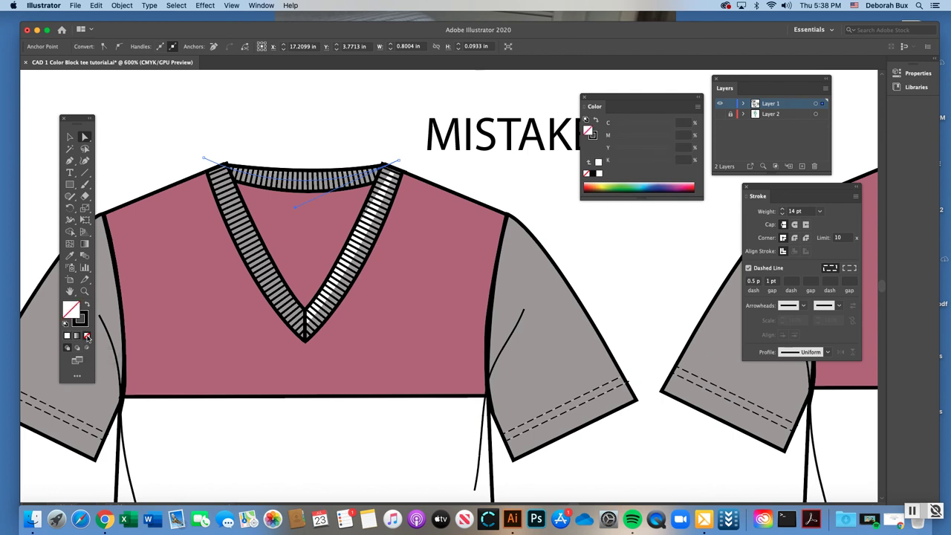
click(364, 234)
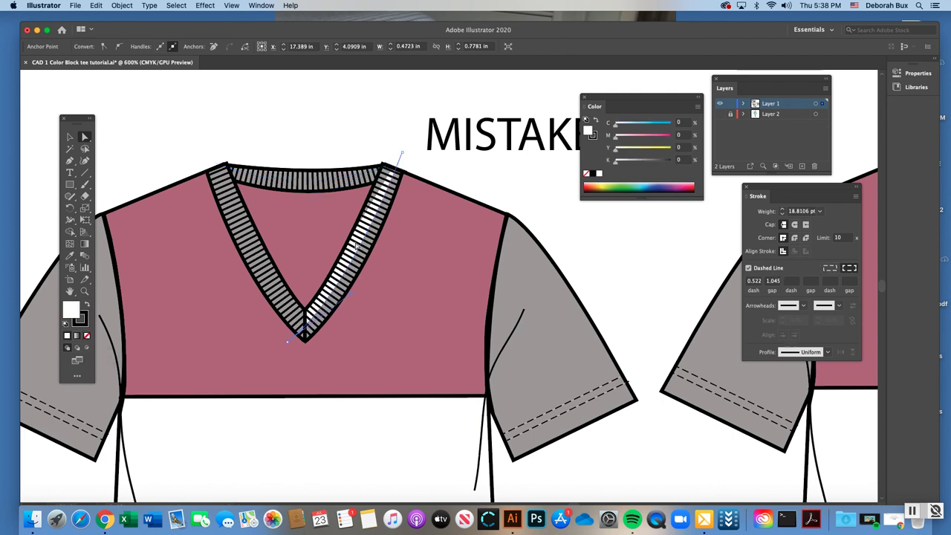
click(87, 337)
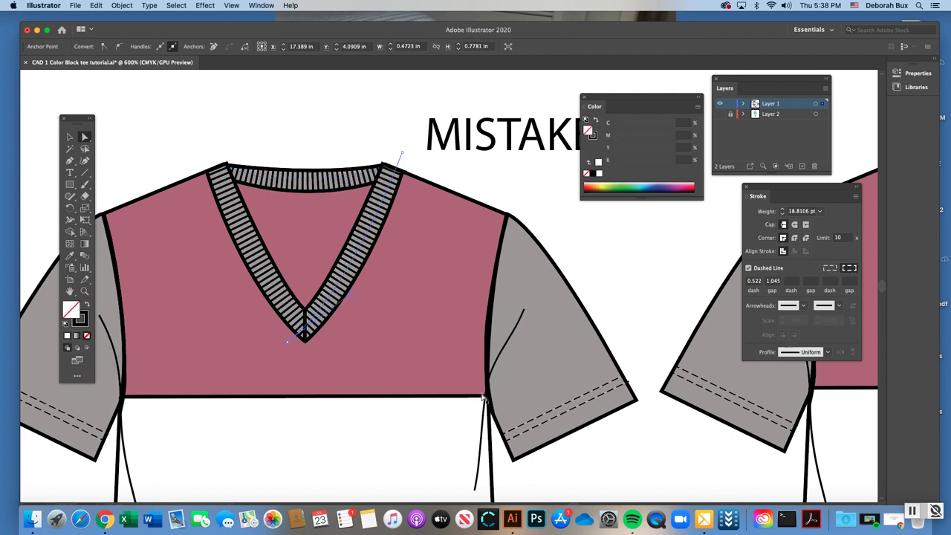
Close the Color panel to leave a clear close-up view of the facing sleeve hems on the MISTAKES tees
scroll(554, 424, right, 2)
key(z)
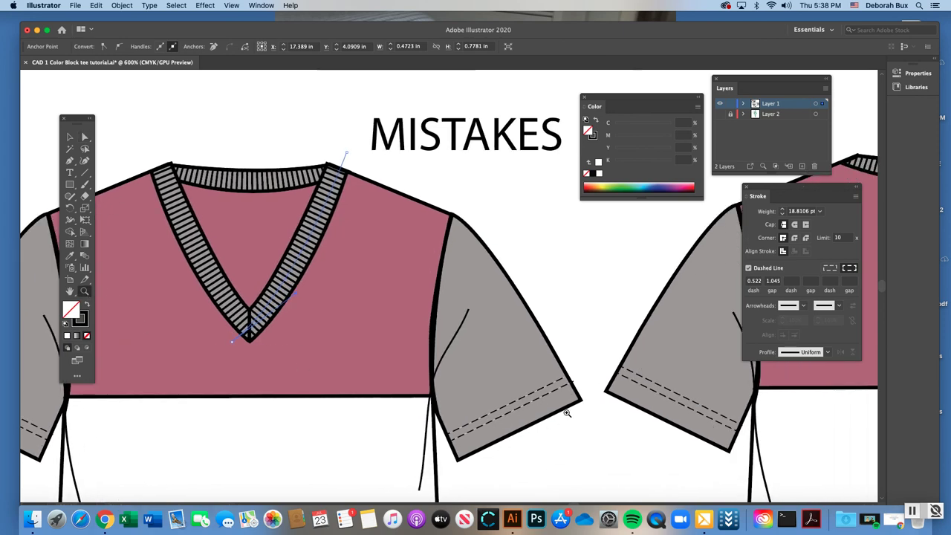
scroll(566, 414, up, 1)
click(546, 401)
key(a)
click(480, 242)
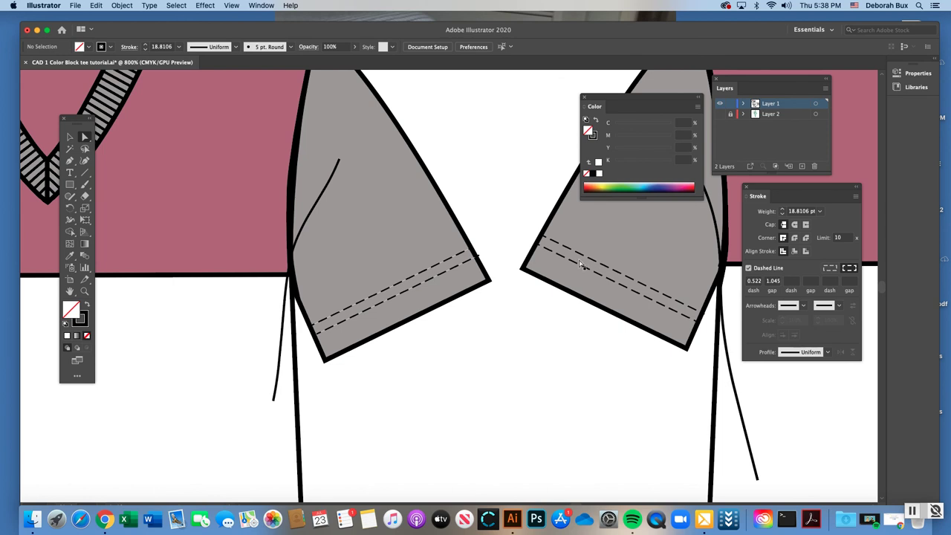
click(584, 99)
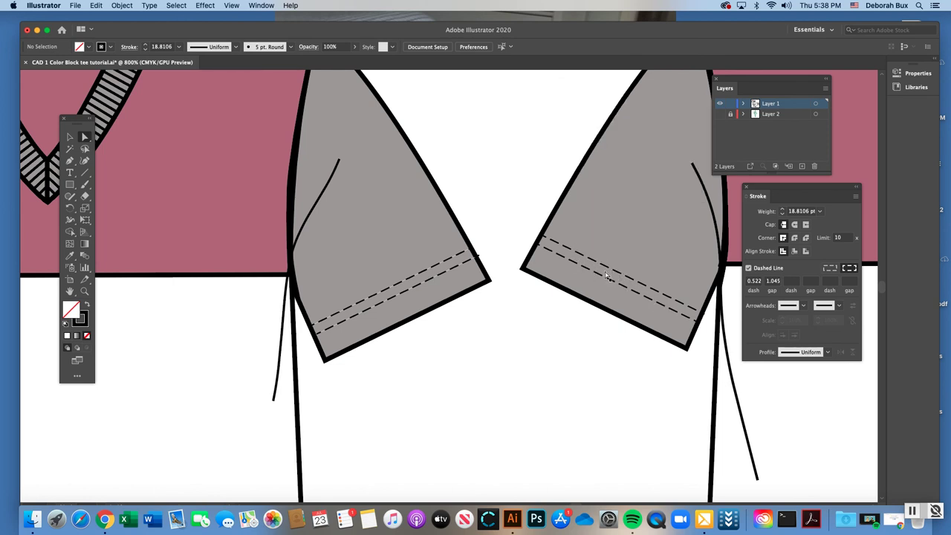
Remove the white fill from both dashed stitching lines on the MISTAKES front tee's right sleeve hem
click(474, 257)
click(498, 234)
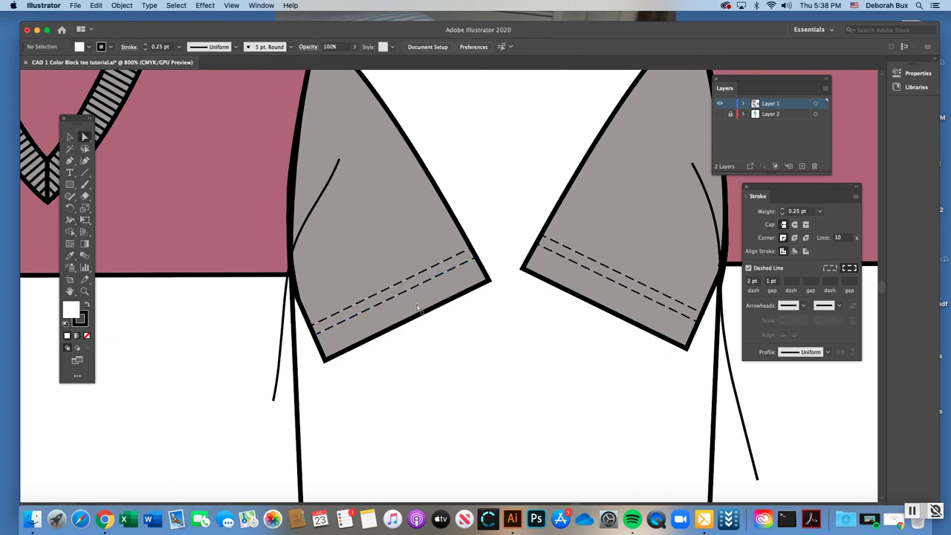
key(super+equal)
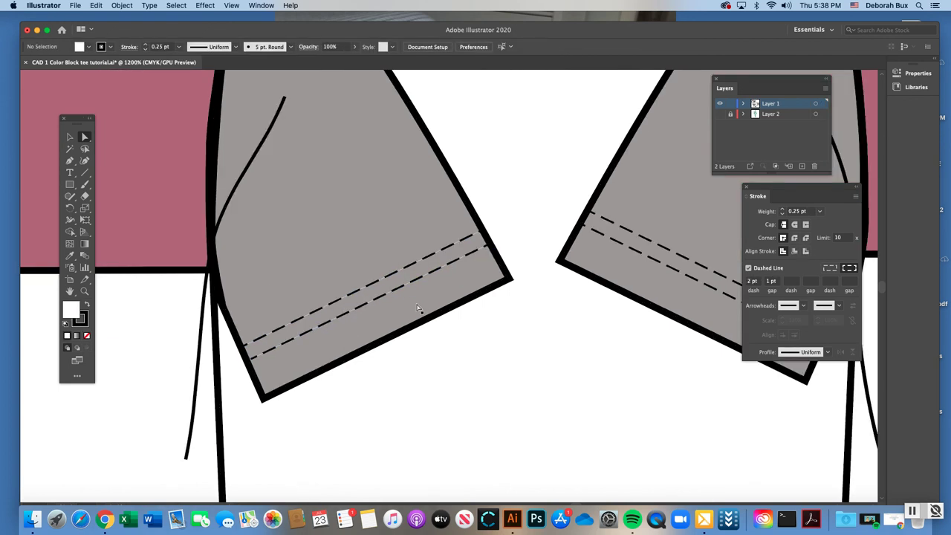
click(387, 279)
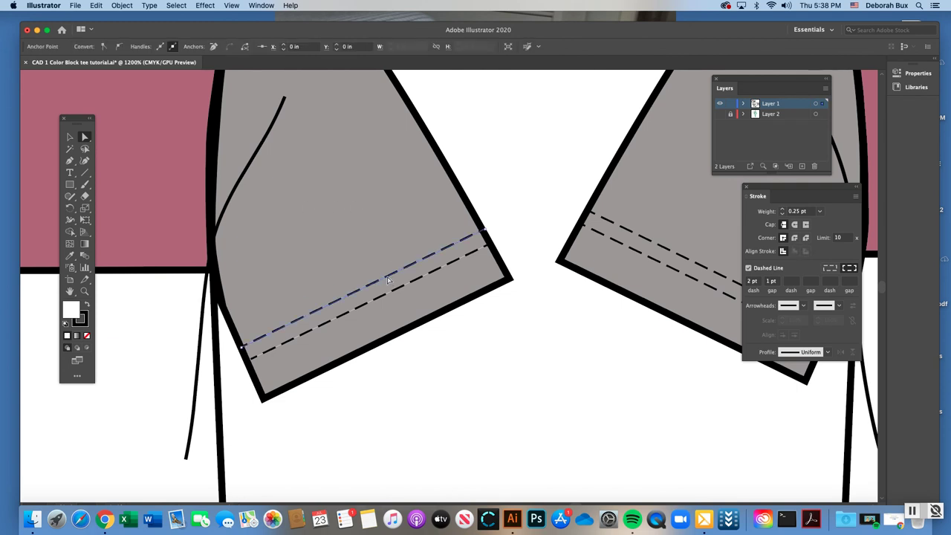
click(87, 336)
click(346, 320)
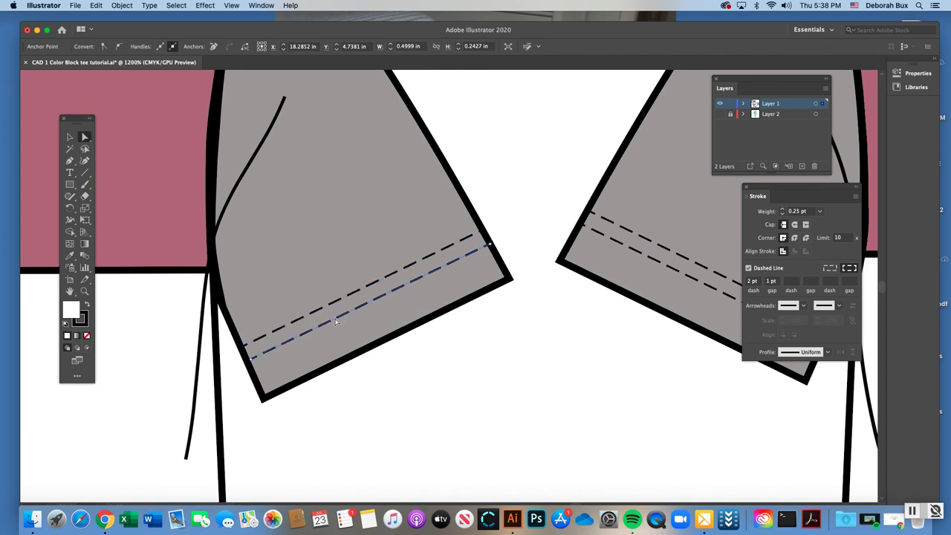
click(87, 337)
click(461, 378)
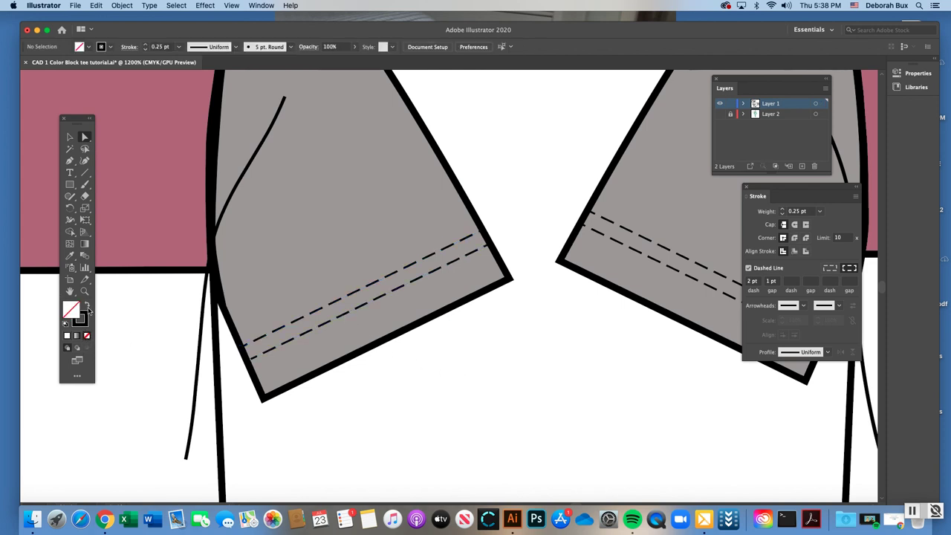
Review the corrected MISTAKES front and back tees at 300% zoom, and the whole tutorial page at 100%
key(super+minus)
key(super+minus)
key(super+minus)
key(super+minus)
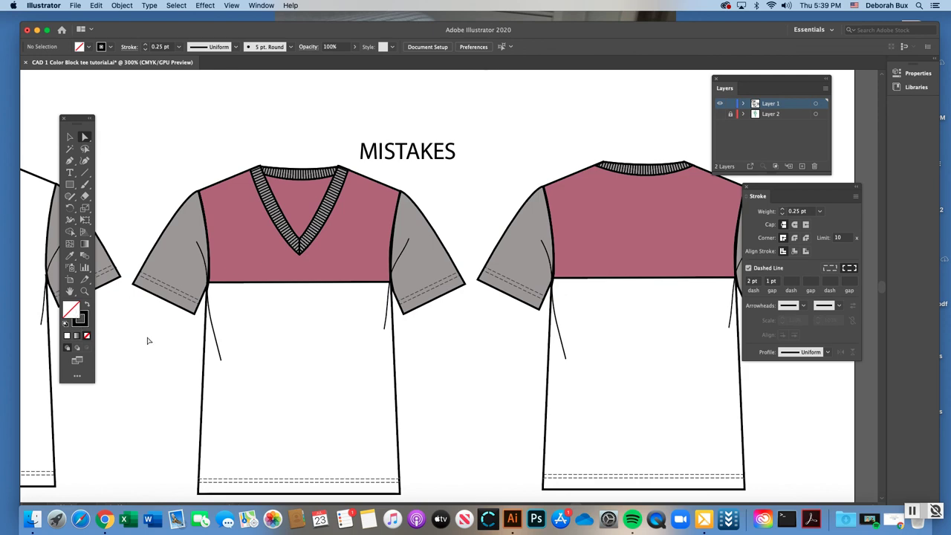
key(super+minus)
key(super+minus)
key(super+minus)
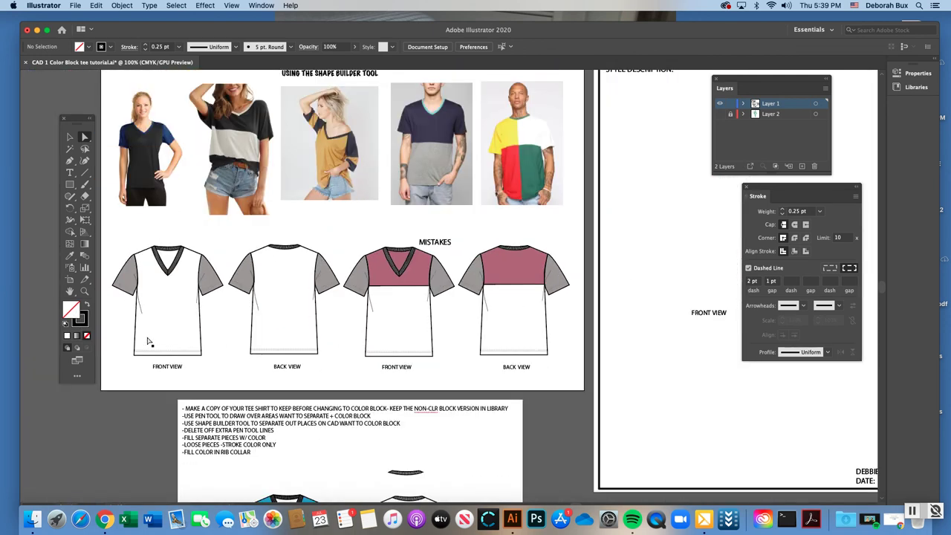
Find the CAD TEMPLATE- BLANK and CAD TEMPLATE- COMPLETE pages and compare their layouts side by side
scroll(325, 368, down, 10)
scroll(324, 368, right, 2)
scroll(325, 368, up, 5)
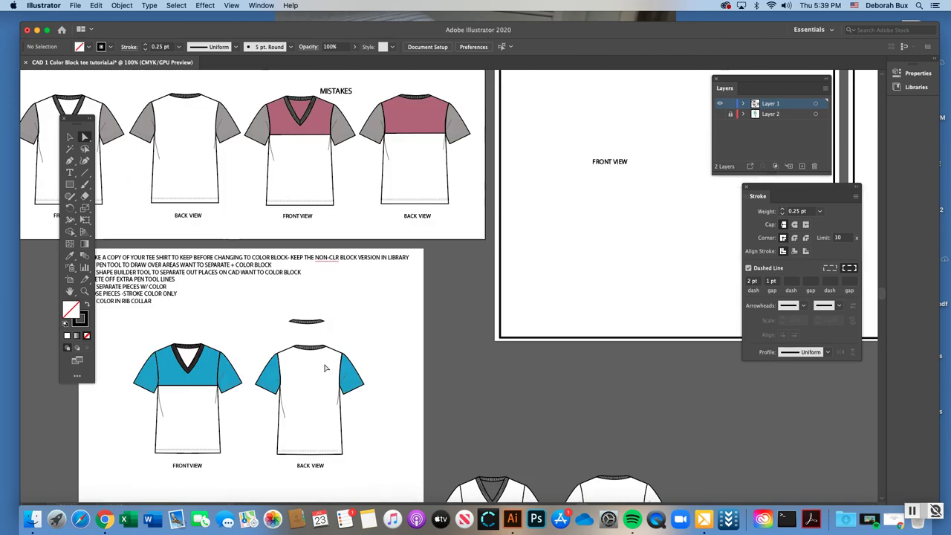
scroll(398, 357, right, 10)
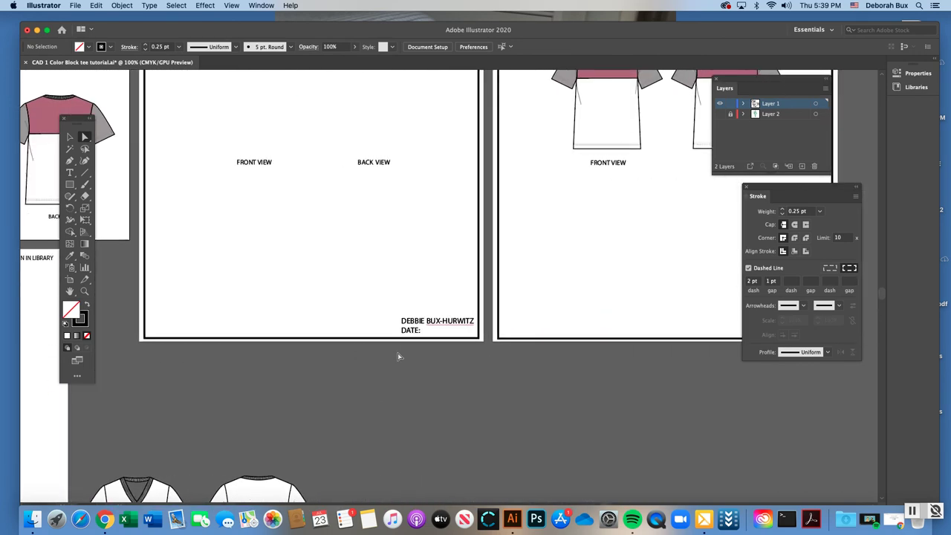
scroll(398, 357, left, 5)
scroll(398, 357, up, 4)
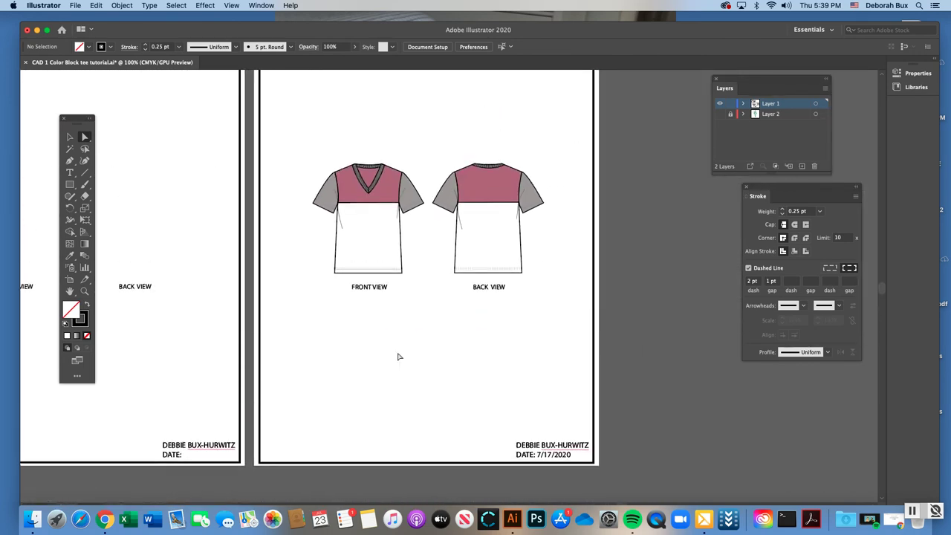
scroll(398, 357, up, 1)
key(super+minus)
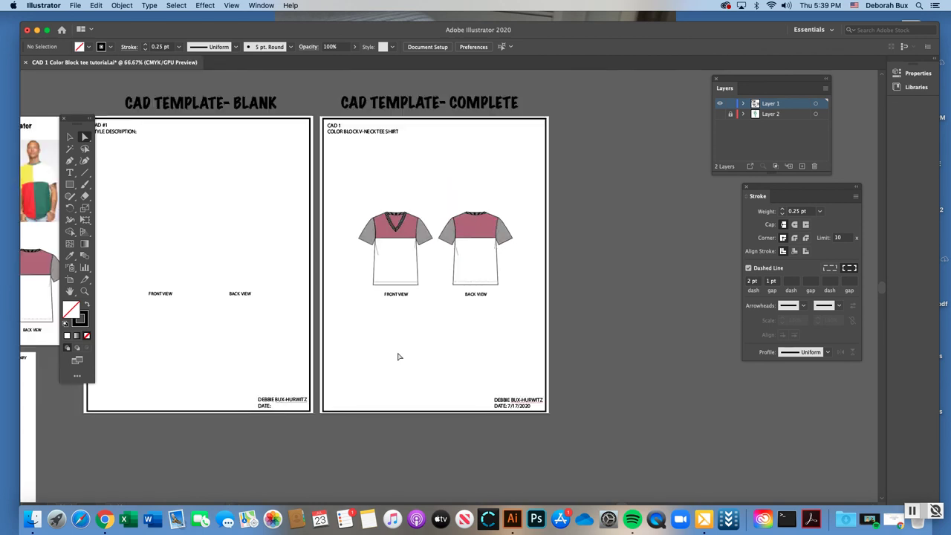
scroll(424, 303, right, 2)
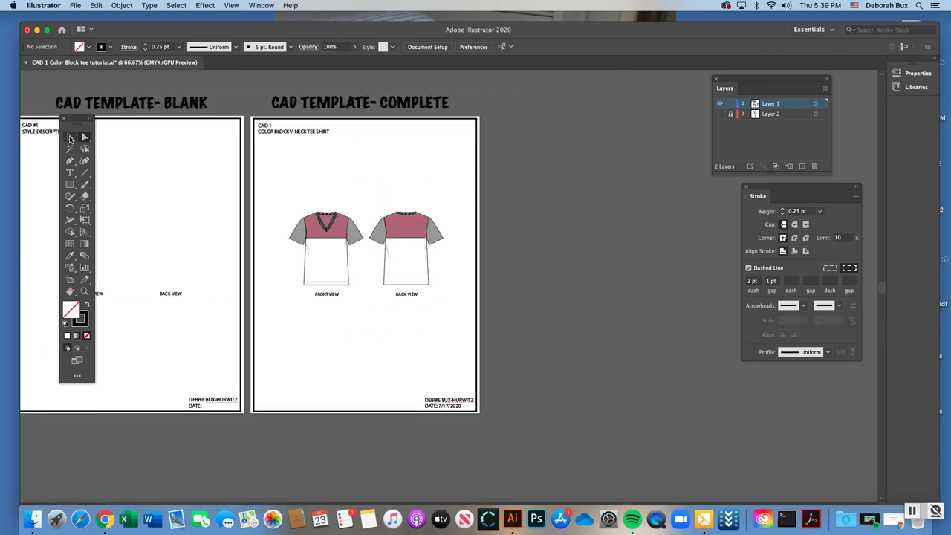
scroll(242, 181, left, 4)
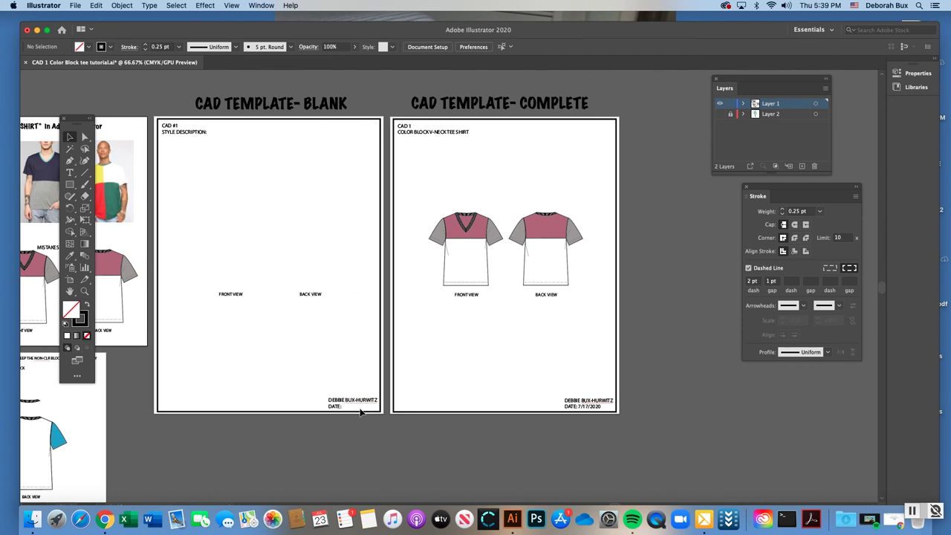
scroll(327, 225, right, 5)
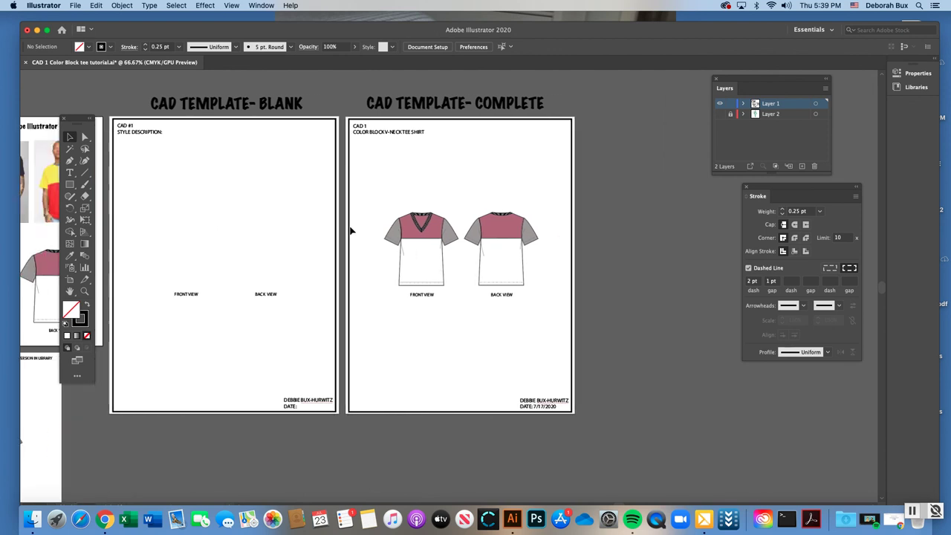
Examine the CAD TEMPLATE- COMPLETE page at 100% zoom, including its style description, tee views and date
key(z)
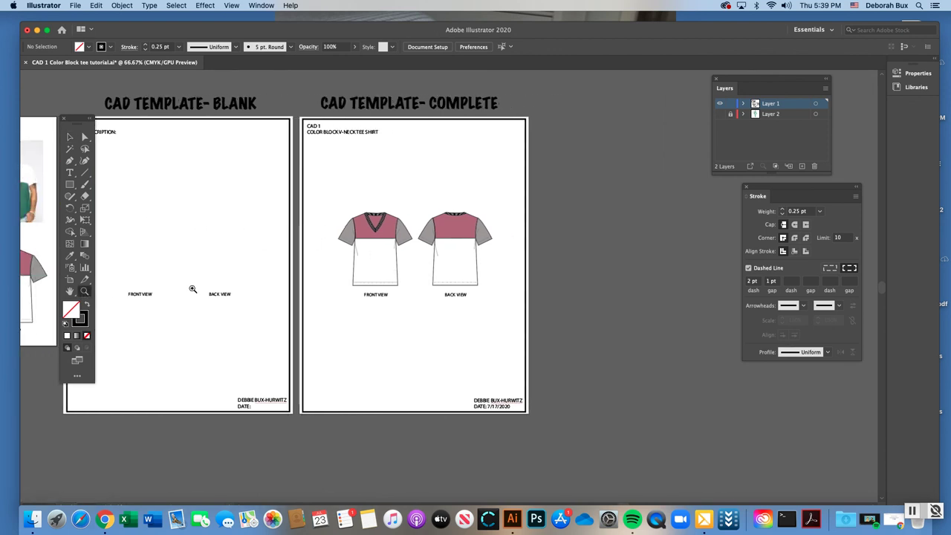
click(547, 274)
scroll(369, 263, left, 3)
scroll(369, 263, up, 5)
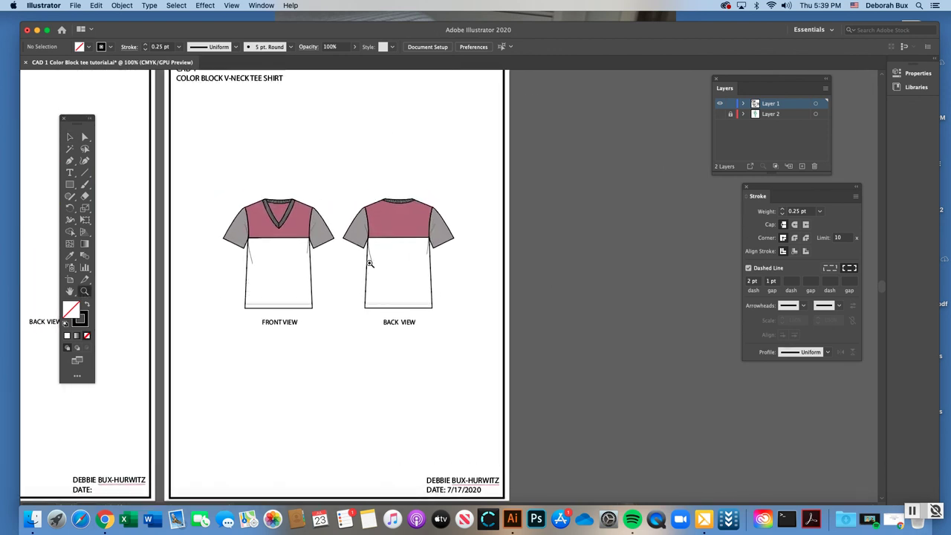
scroll(370, 263, up, 5)
scroll(369, 263, down, 2)
click(69, 138)
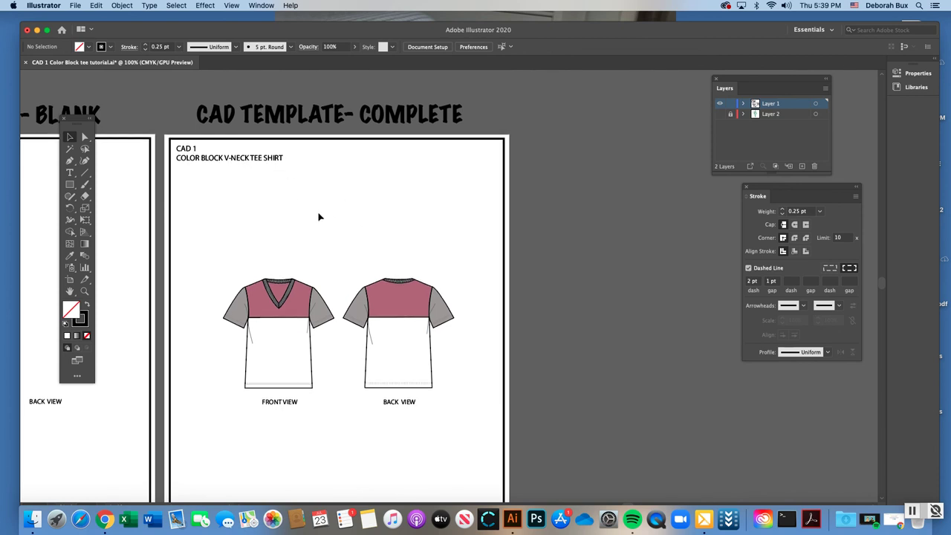
scroll(319, 216, down, 5)
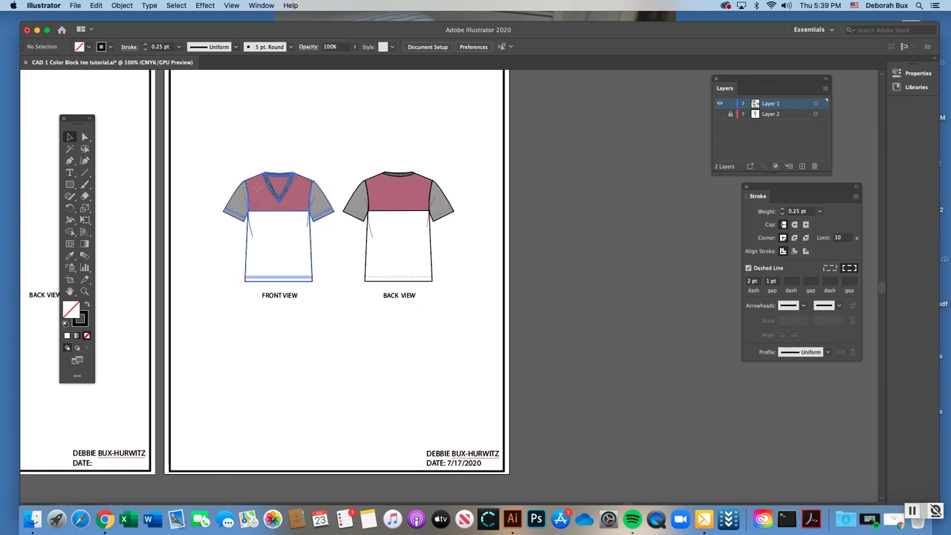
Check the grouping options for the front tee and the back tee on the completed CAD template
click(267, 193)
click(385, 192)
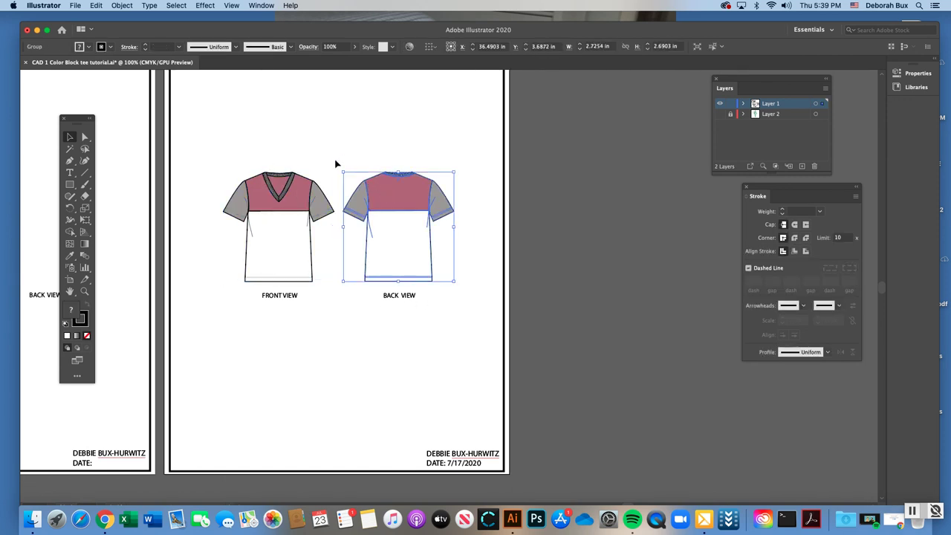
drag(214, 164, 335, 286)
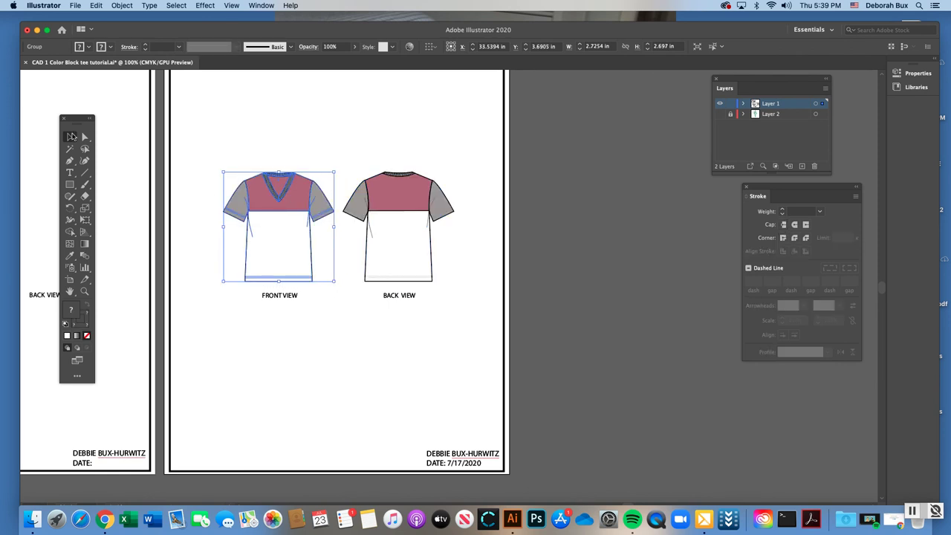
click(121, 4)
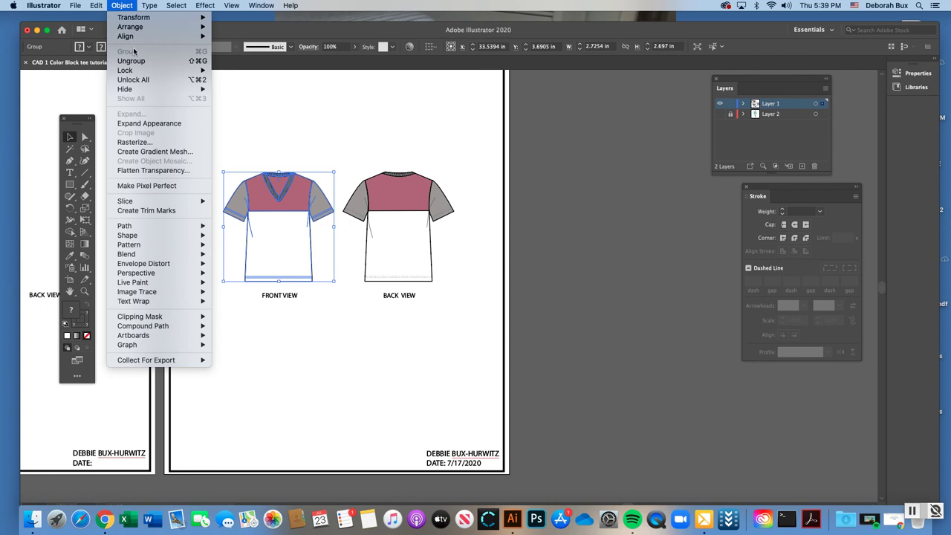
click(119, 4)
click(344, 165)
drag(344, 164, 465, 294)
click(118, 5)
key(Escape)
scroll(313, 283, up, 2)
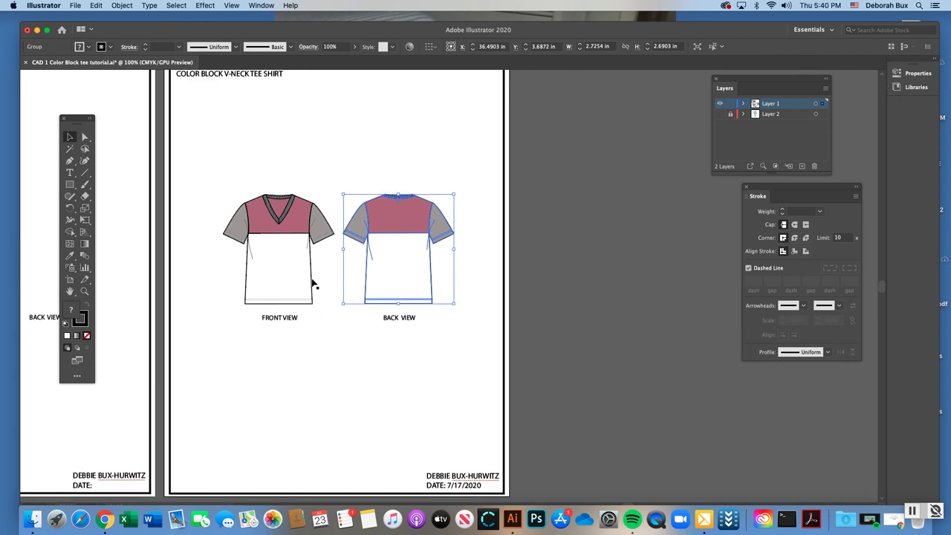
Select the front tee and the back tee in turn, and review the completed template at 66.67% zoom
click(283, 229)
click(379, 212)
scroll(390, 270, down, 5)
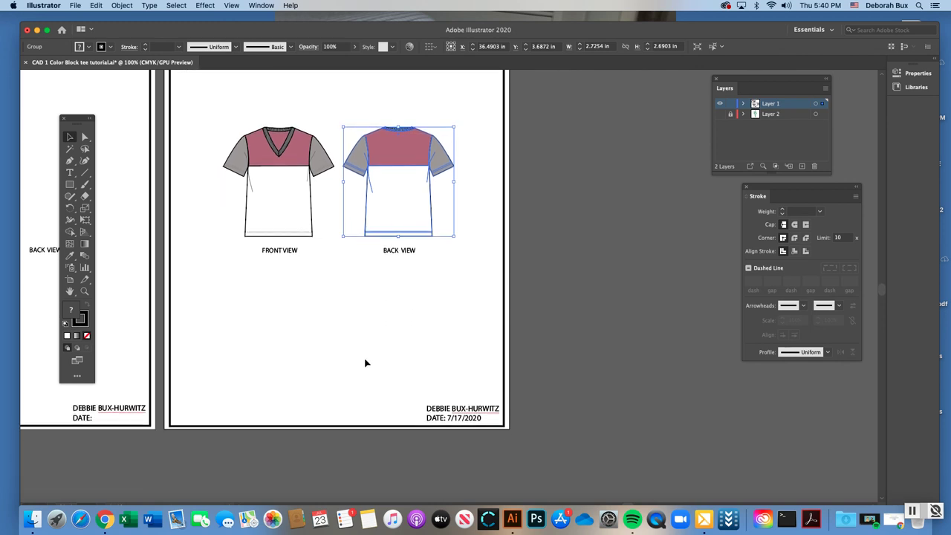
key(super+minus)
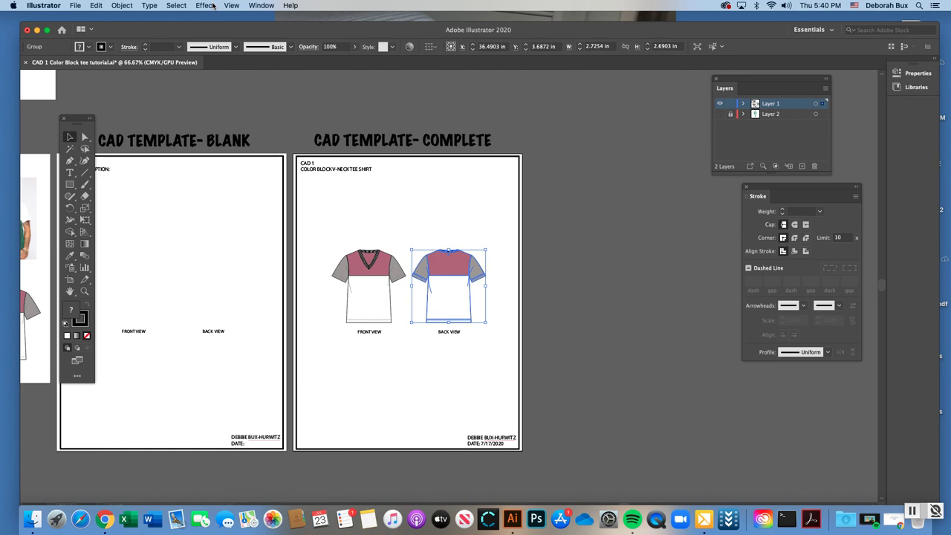